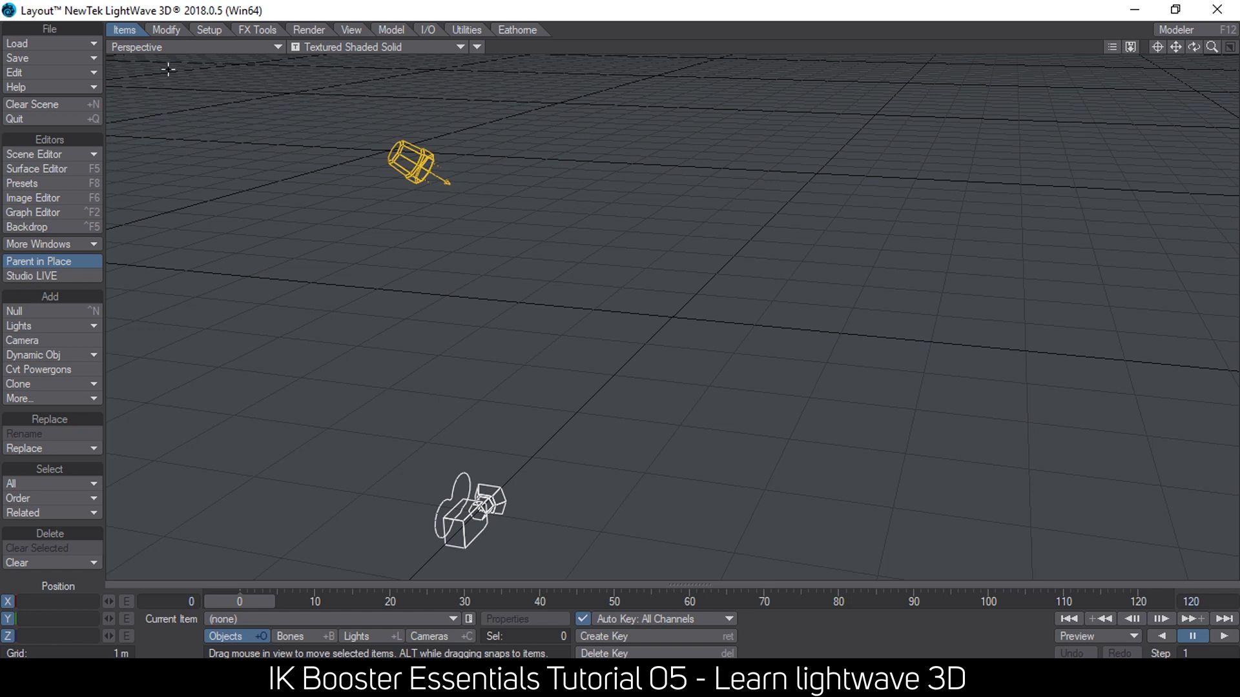
Step: Load the object monk.lwo into the scene
click(63, 44)
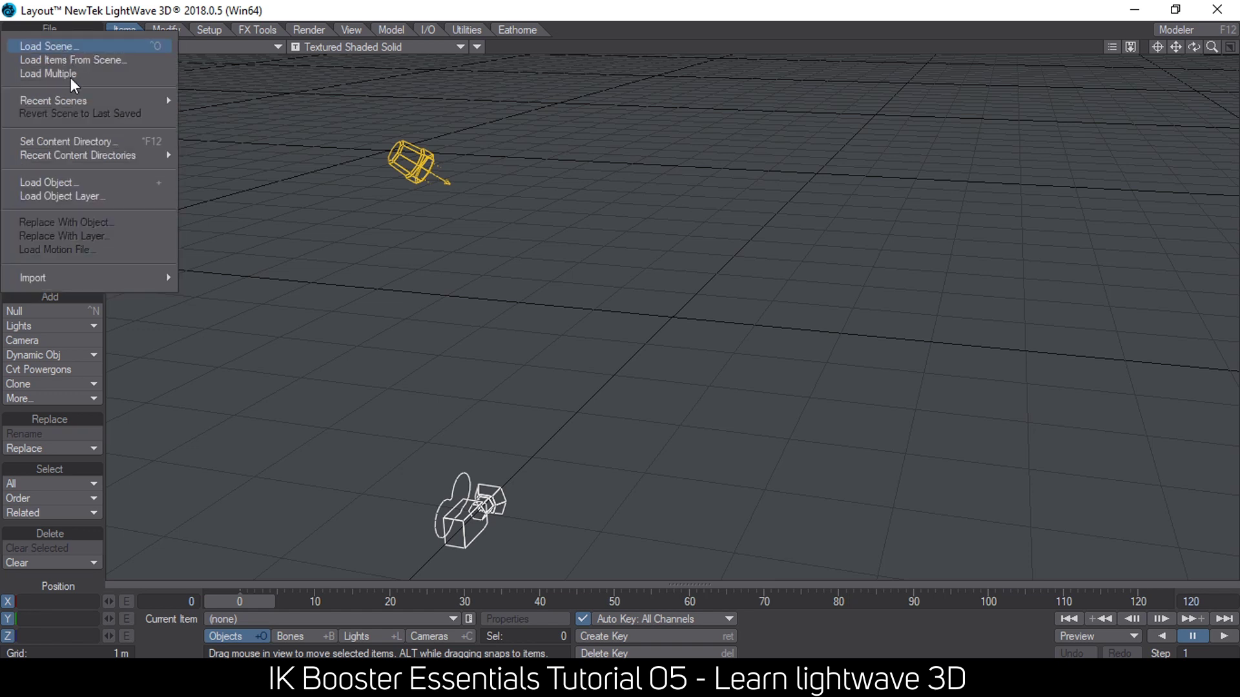
click(69, 183)
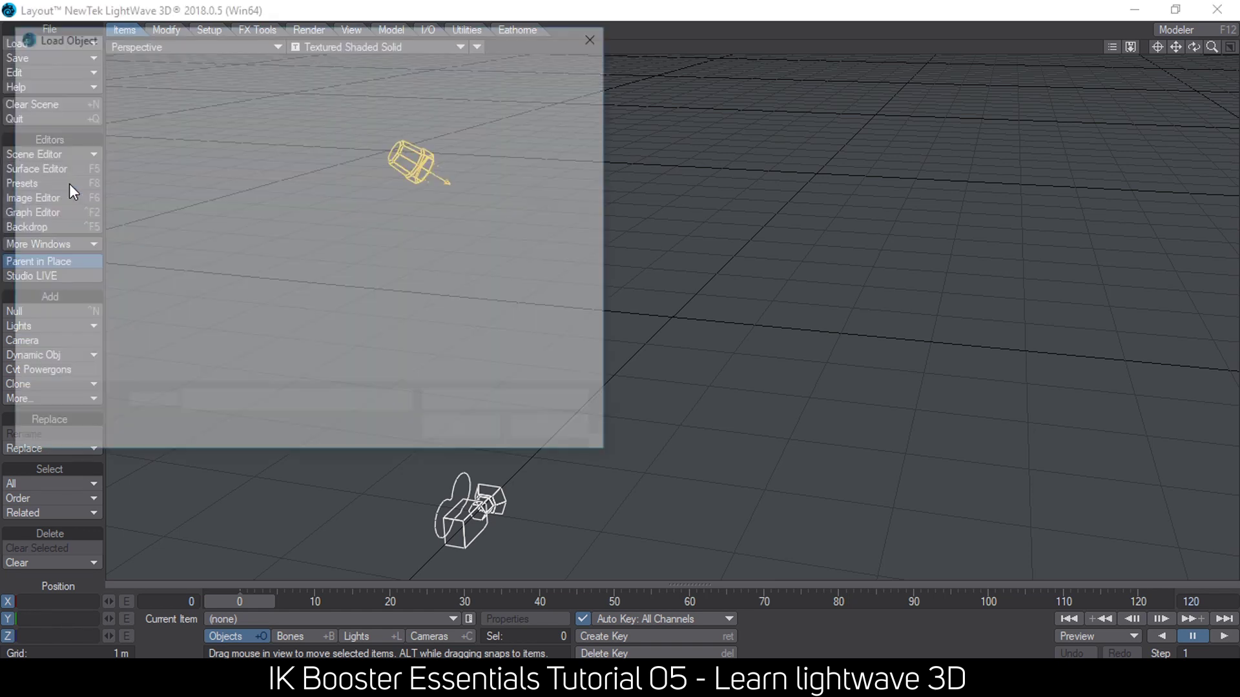
text(monk)
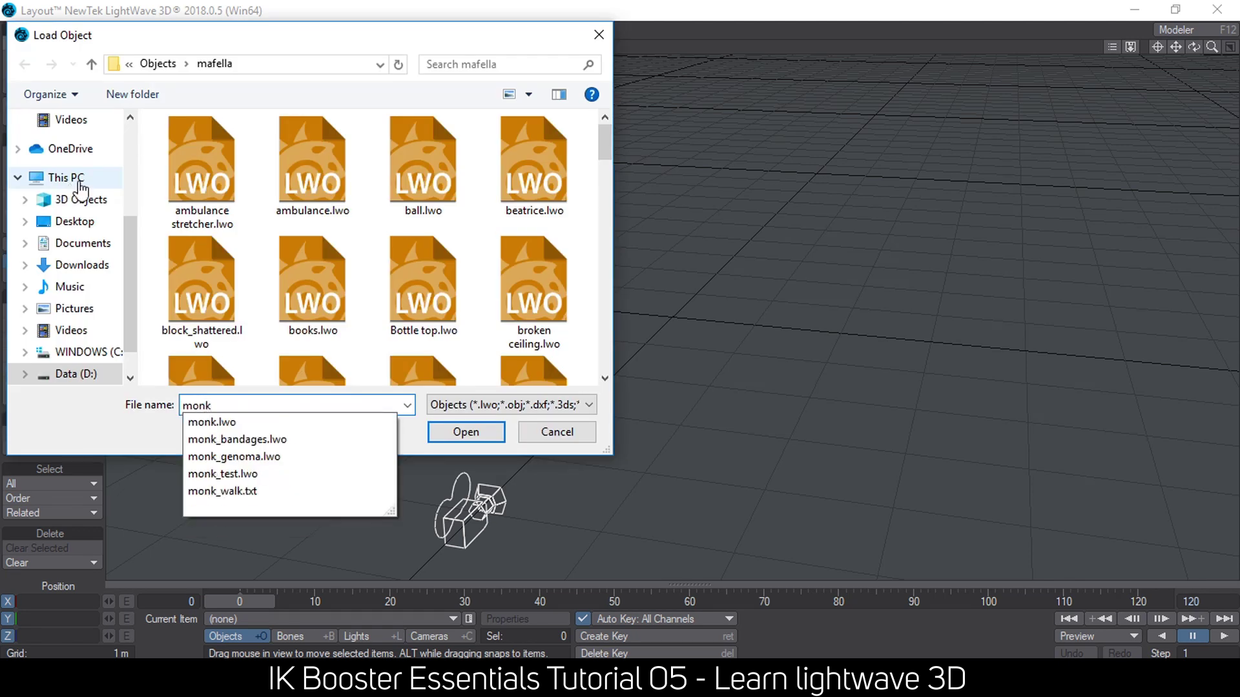
click(220, 422)
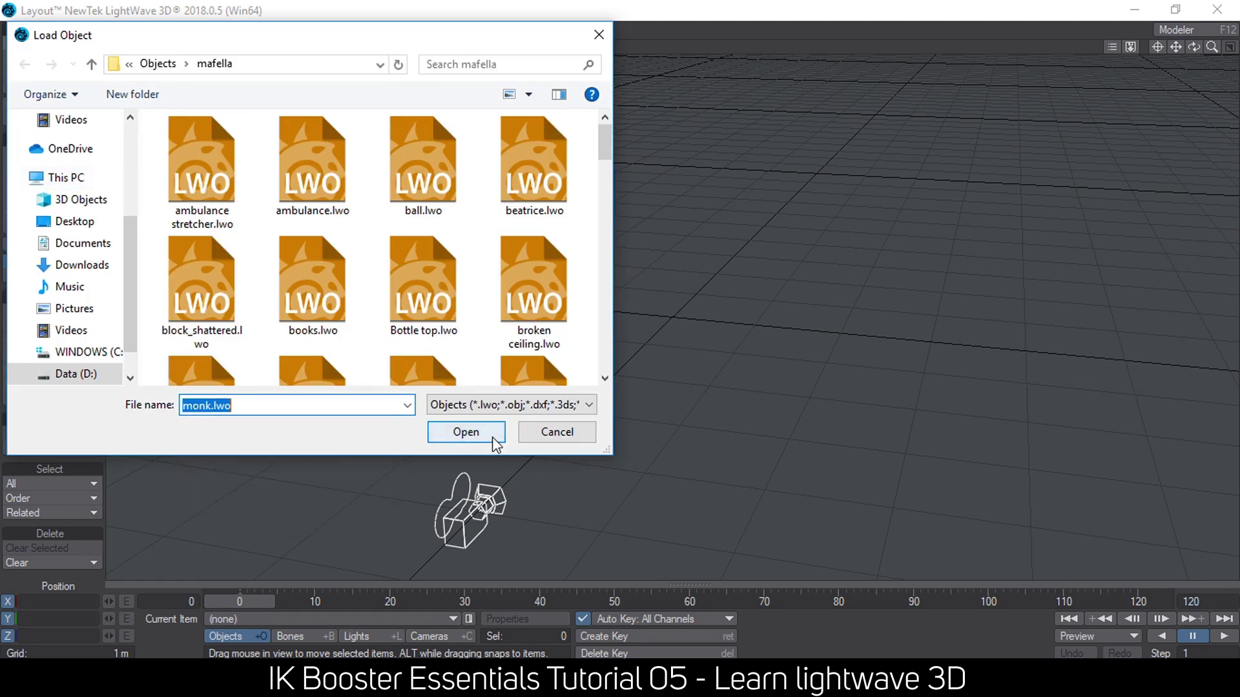
click(465, 432)
Step: Convert the monk object's skelegons into bones
ctrl+alt+drag(726, 180, 1119, 80)
drag(1176, 49, 1179, 65)
click(206, 32)
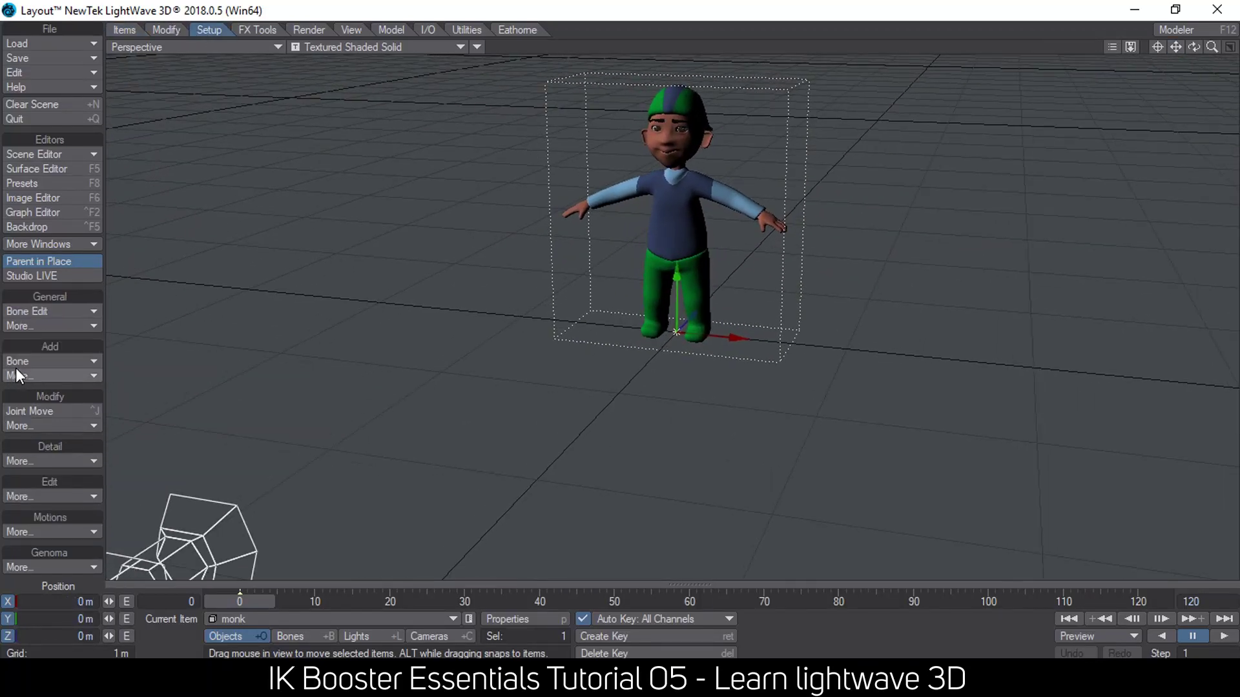
click(49, 377)
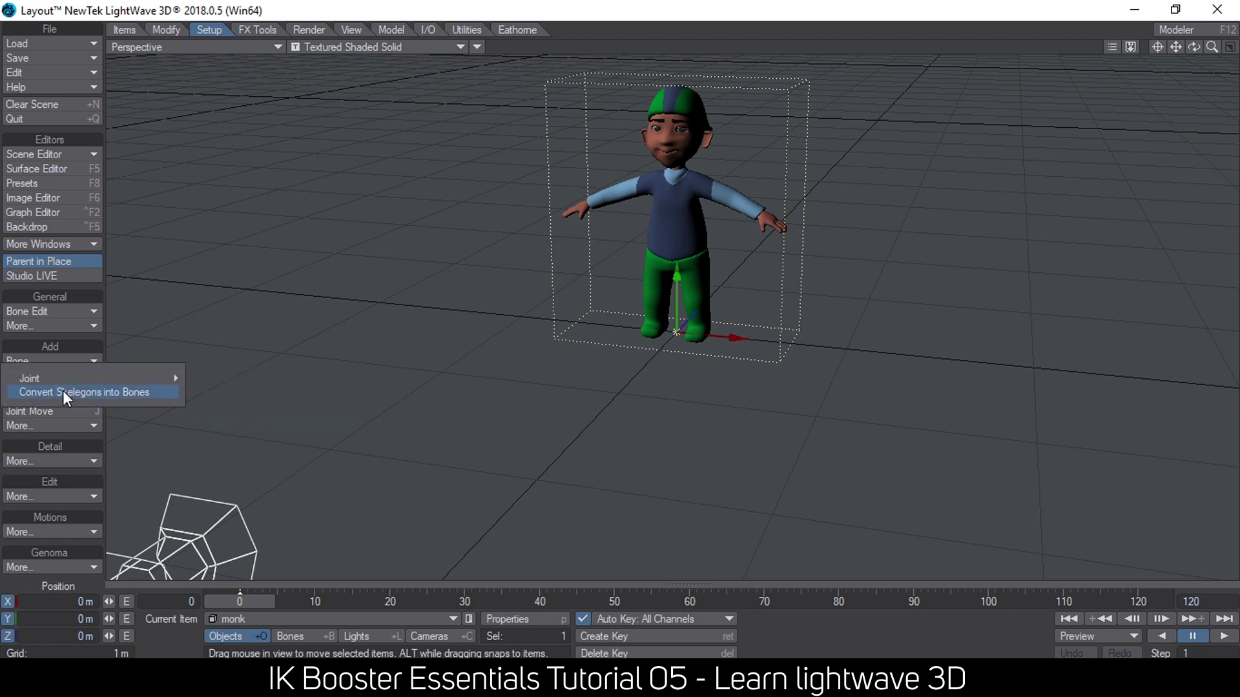
click(63, 390)
Step: Activate the IK Boost Tool and apply IK Booster to the monk object
drag(1175, 46, 1090, 103)
alt+drag(824, 473, 866, 532)
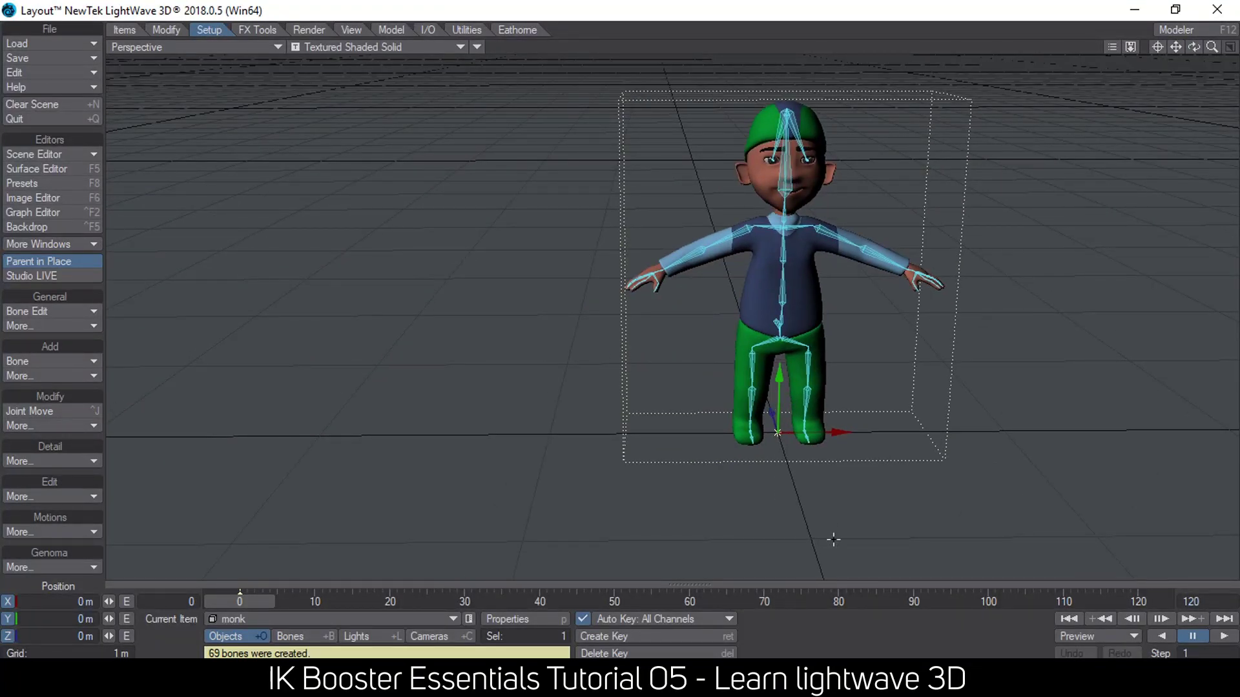
key(ctrl+b)
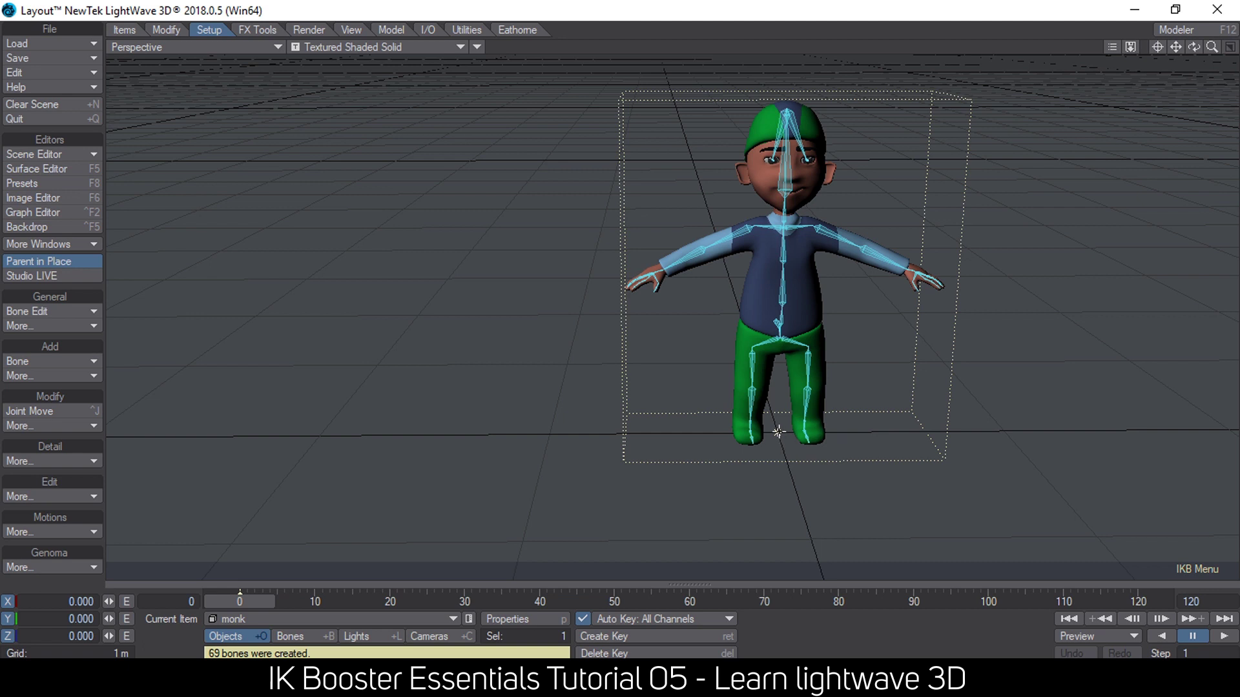
click(777, 432)
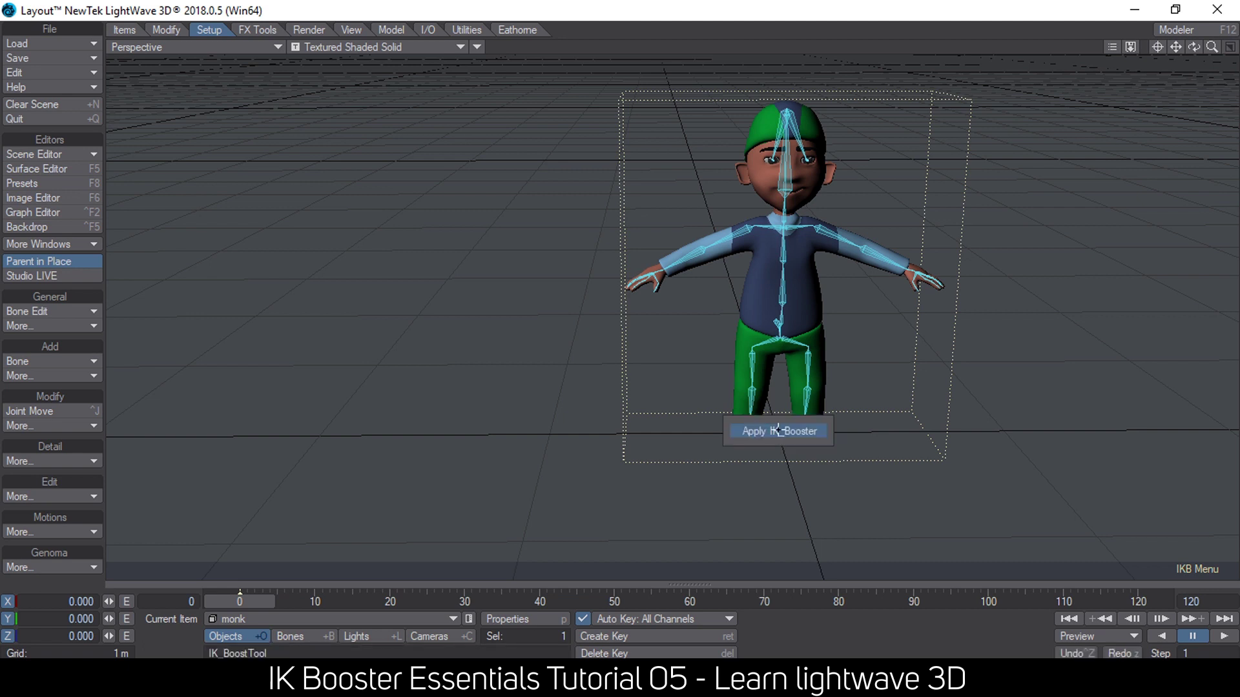
click(777, 431)
Step: Set the IK Booster controller size to 0 and the scene's last frame to 12
mouse_move(843, 199)
alt+mouse_down()
mouse_move(801, 194)
mouse_move(827, 180)
mouse_move(833, 197)
alt+mouse_up()
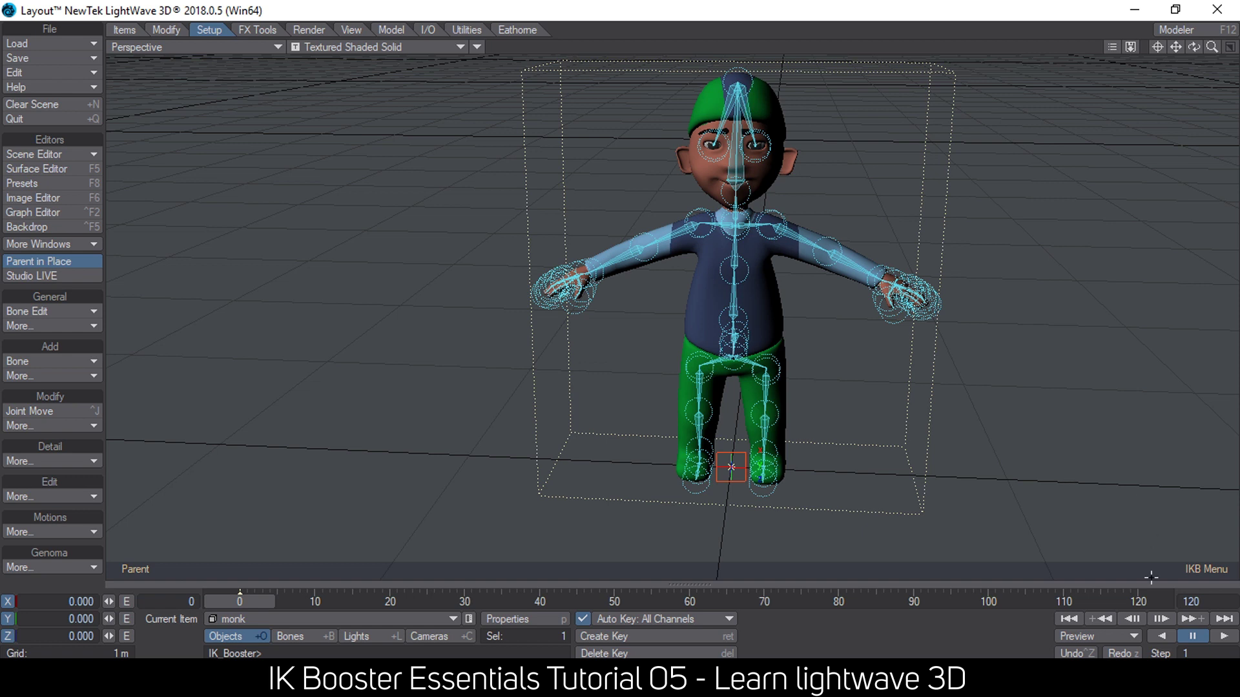
click(1205, 569)
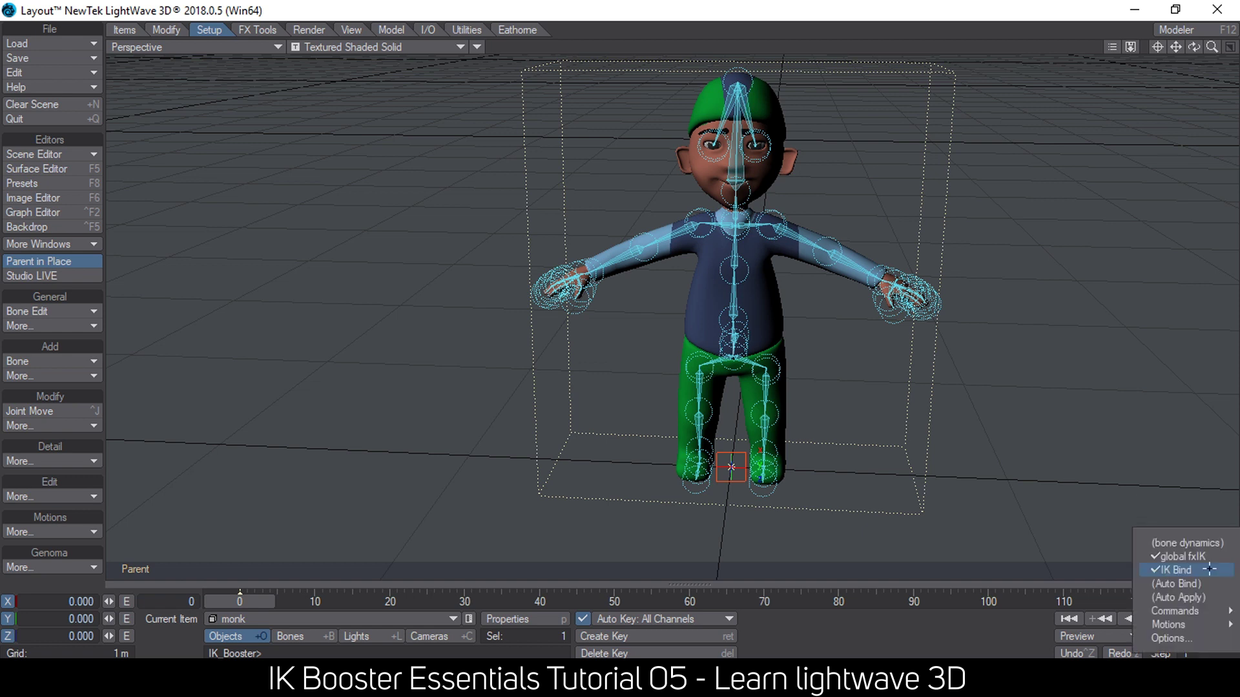
click(1181, 639)
click(613, 301)
drag(613, 302, 476, 302)
text(0)
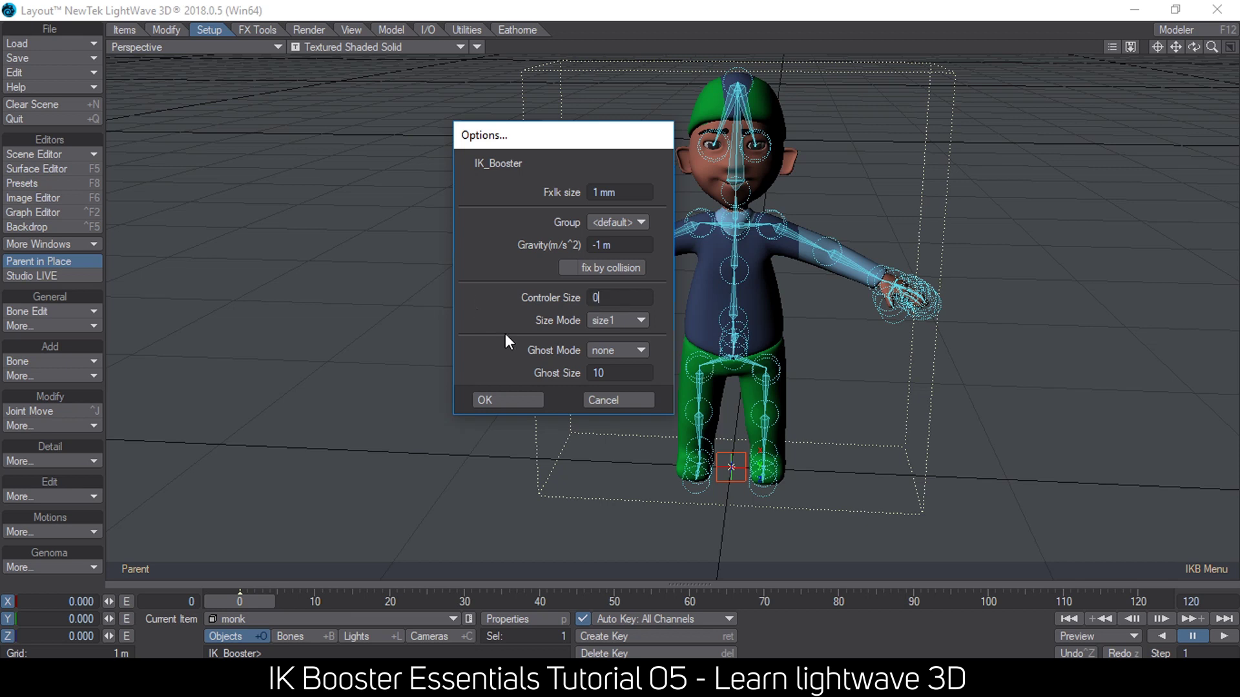
click(508, 400)
alt+drag(793, 266, 763, 536)
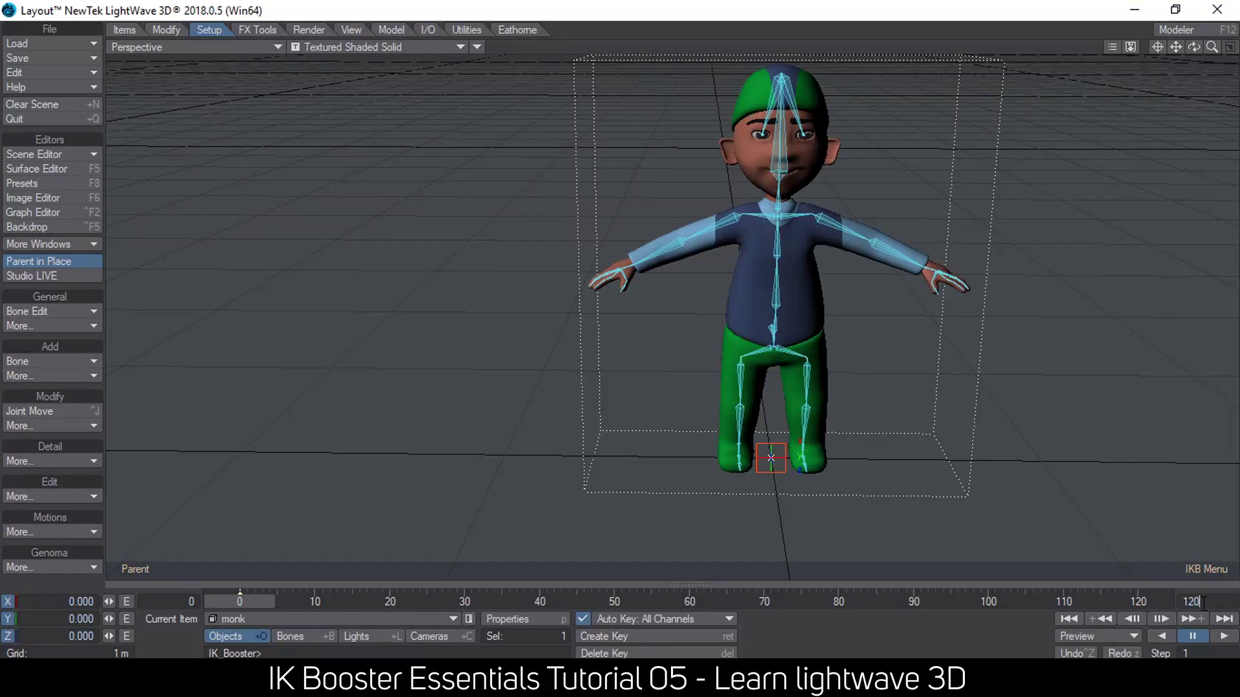
key(Return)
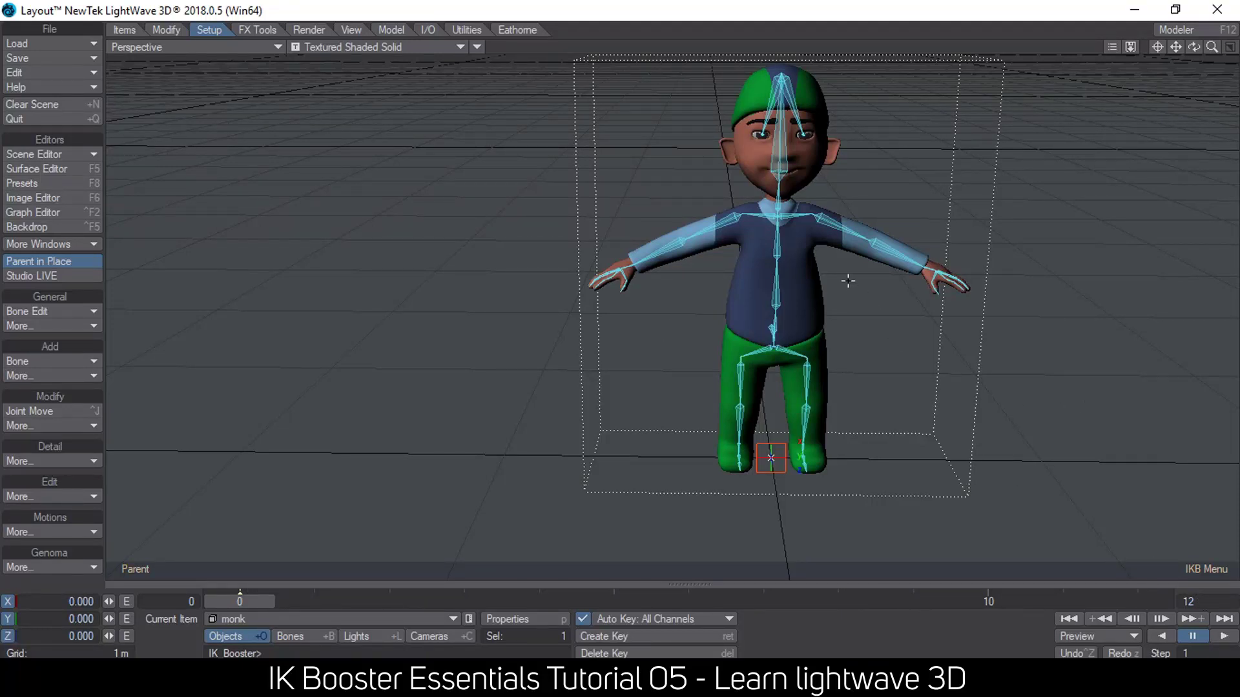
Step: Turn on ikstop for the Left_Upper_Hand, Right_Upper_Hand and Neck bones
key(shift+b)
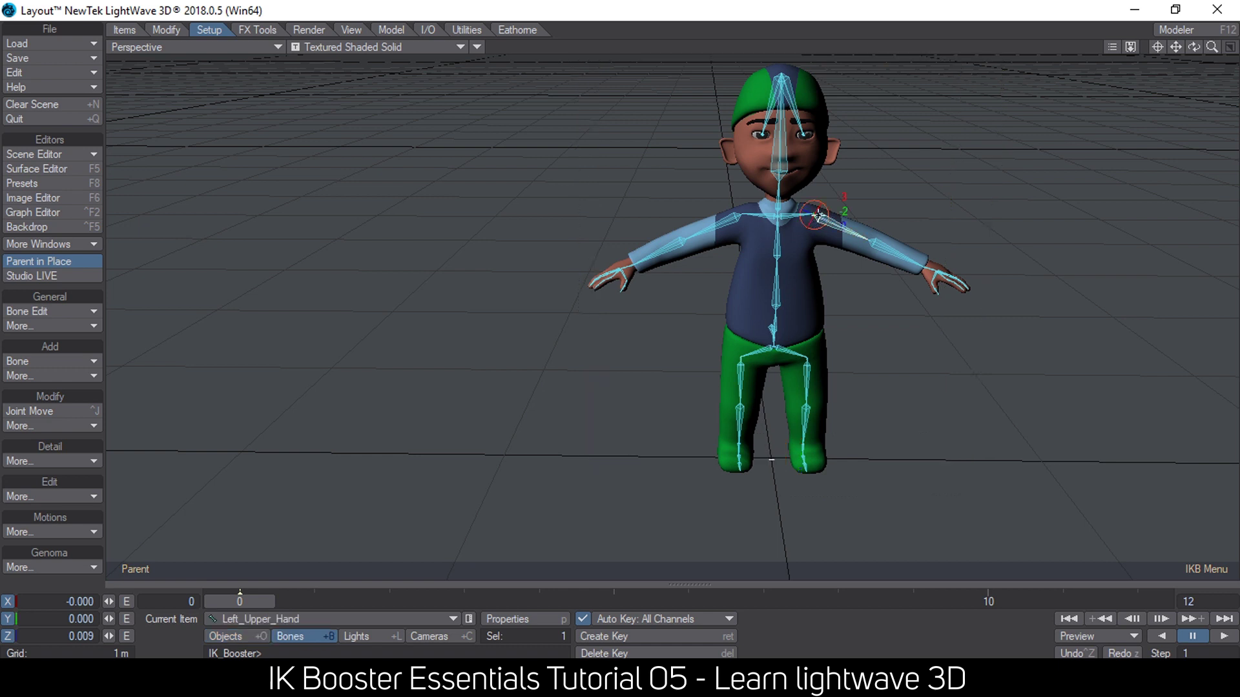
right_click(817, 216)
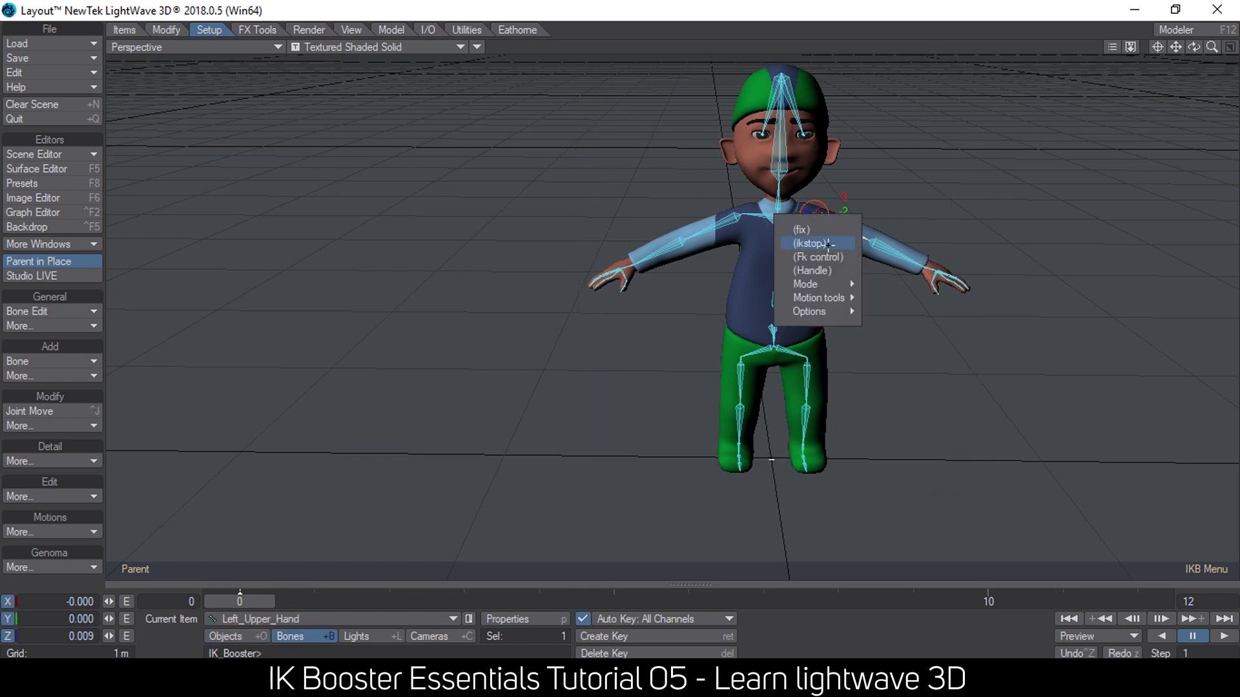
click(828, 246)
click(739, 220)
click(741, 215)
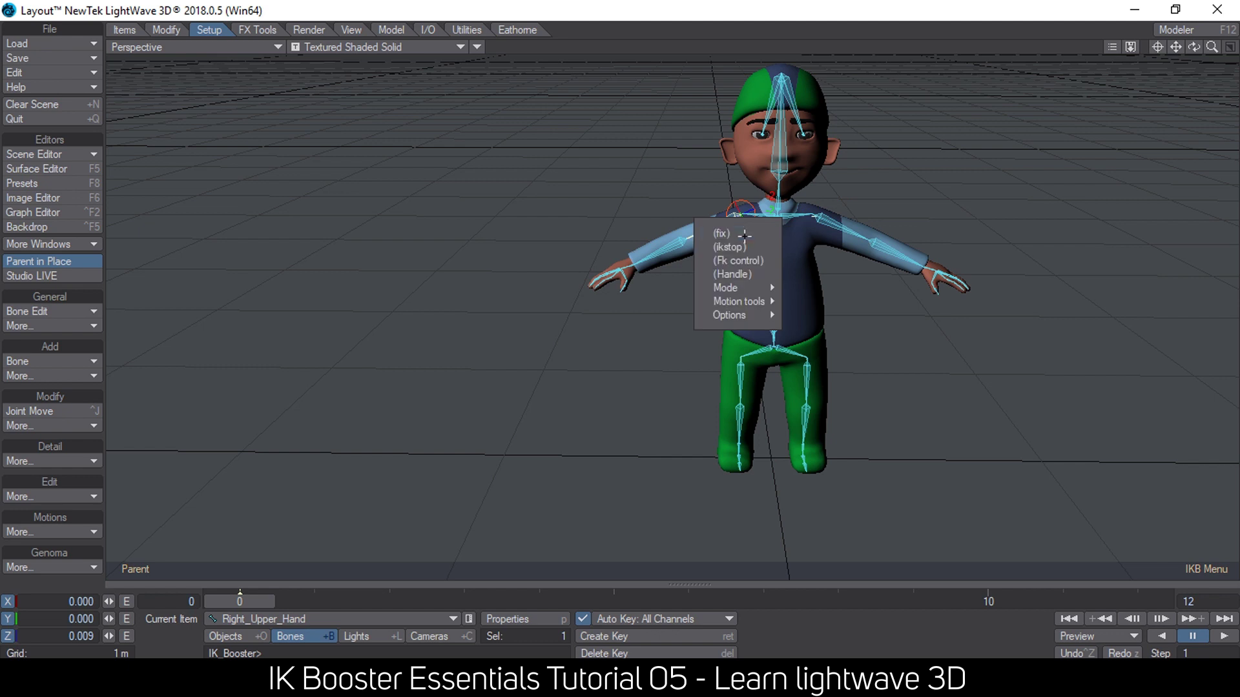
click(736, 250)
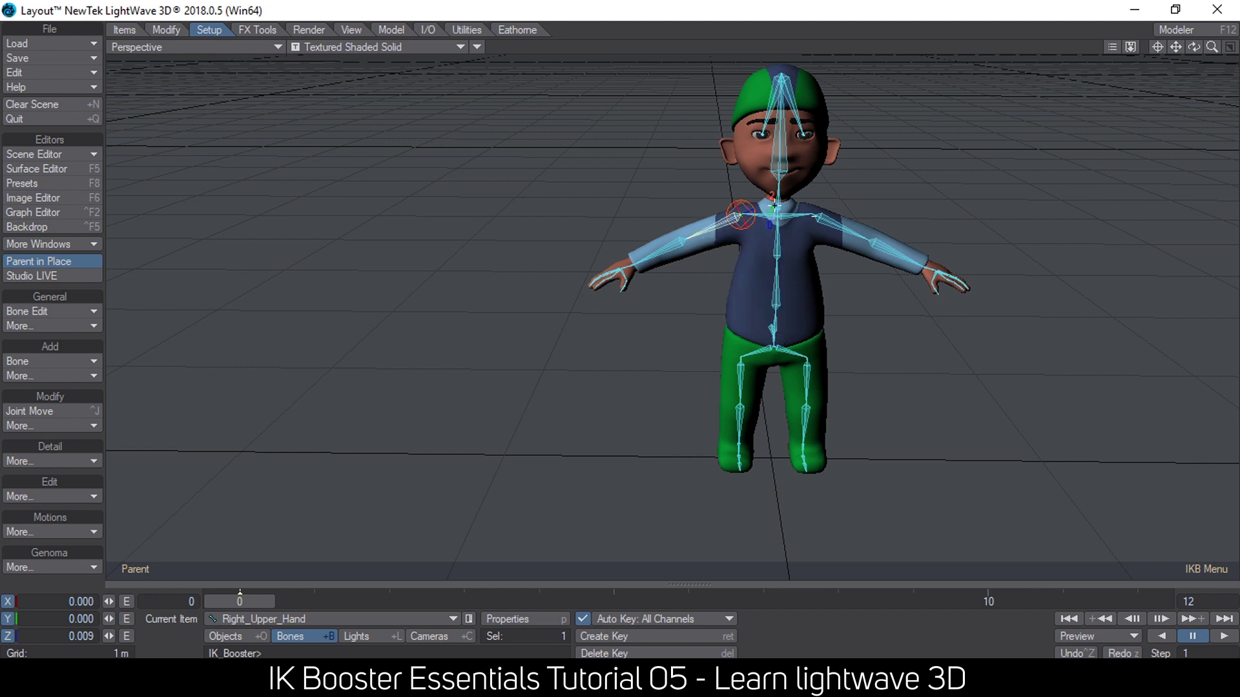
click(778, 206)
click(779, 208)
click(781, 231)
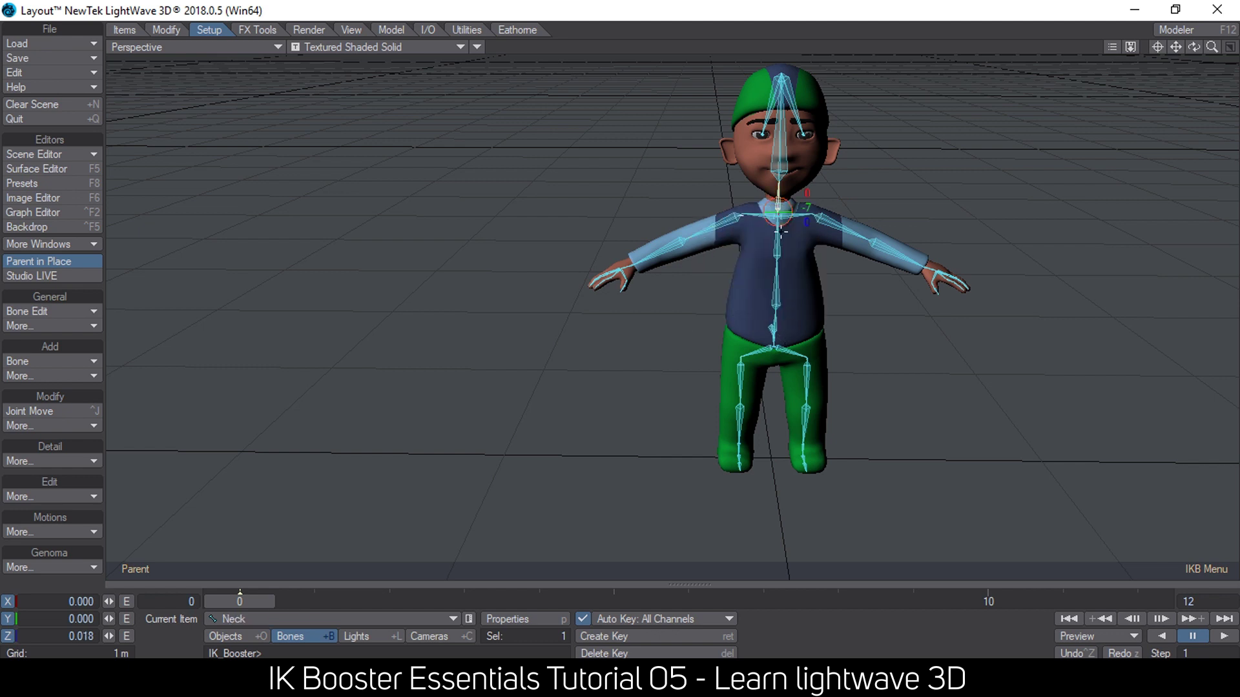
Step: Turn on ikstop for the left and right upper leg bones
click(808, 370)
click(807, 367)
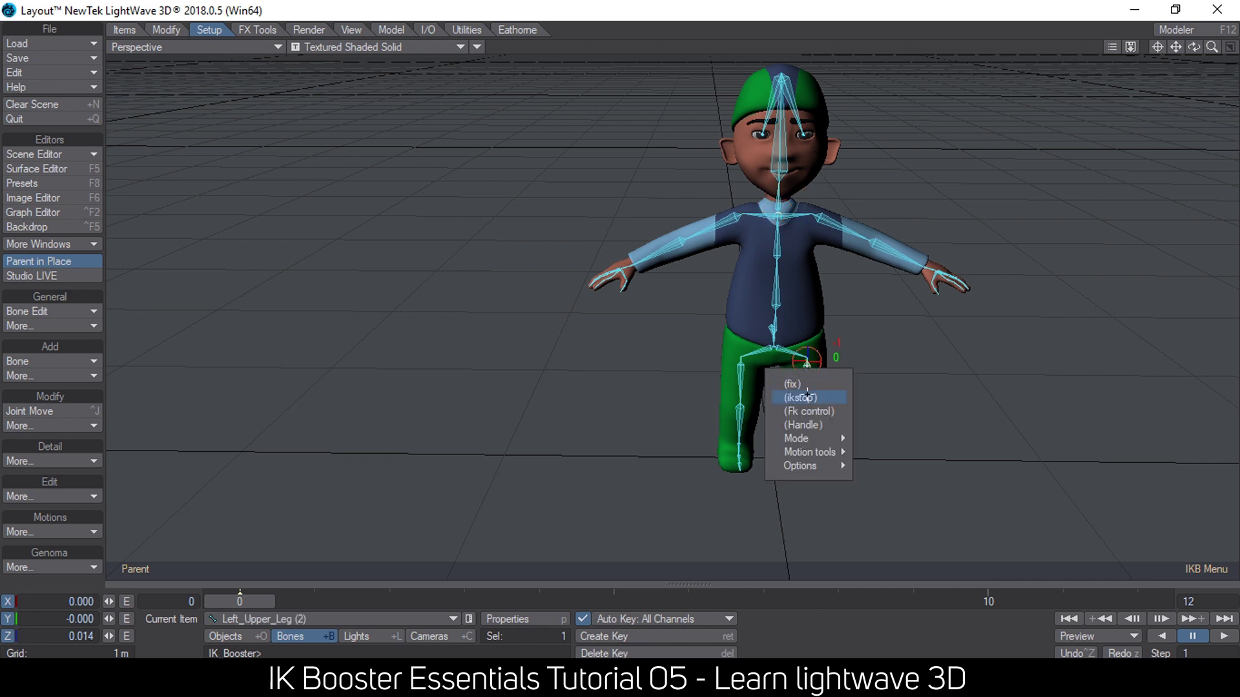
click(803, 396)
click(741, 367)
right_click(741, 367)
click(742, 395)
Step: Turn on fix for the Left_Ankle and Left_Foot bones
click(801, 441)
click(801, 442)
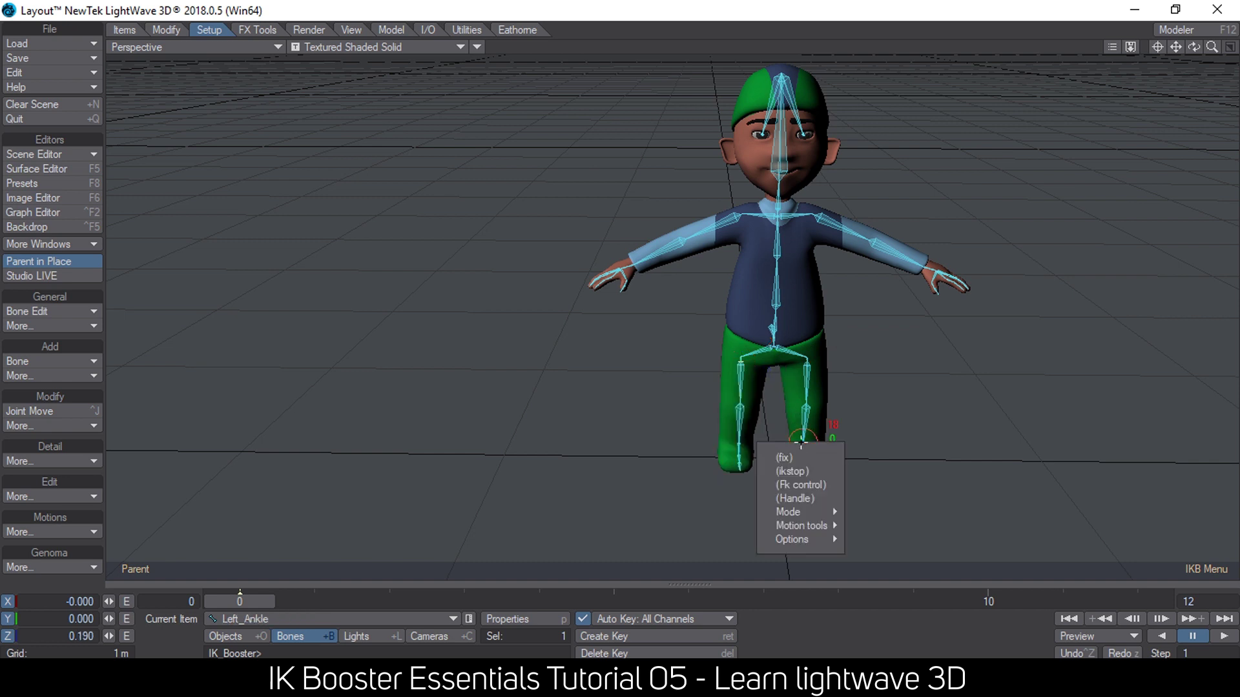
click(804, 455)
click(802, 456)
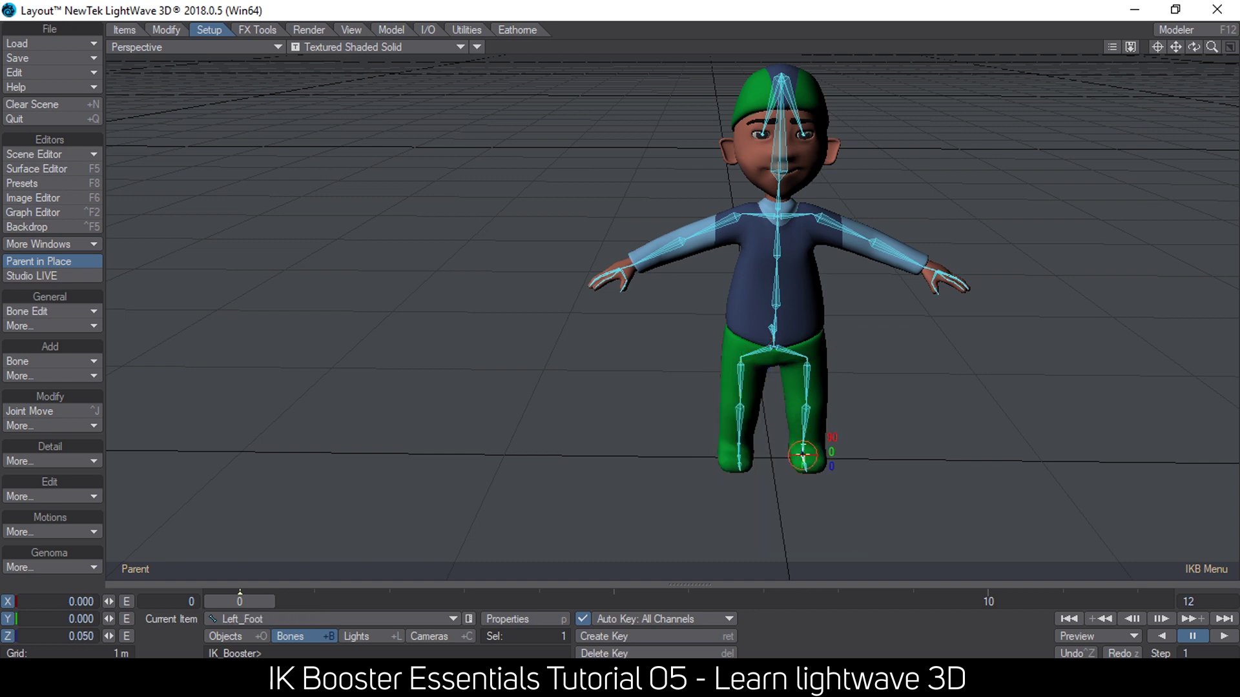
click(803, 456)
click(800, 470)
Step: Turn on fix for the right ankle and Right_Foot bones
click(742, 443)
click(741, 444)
click(740, 455)
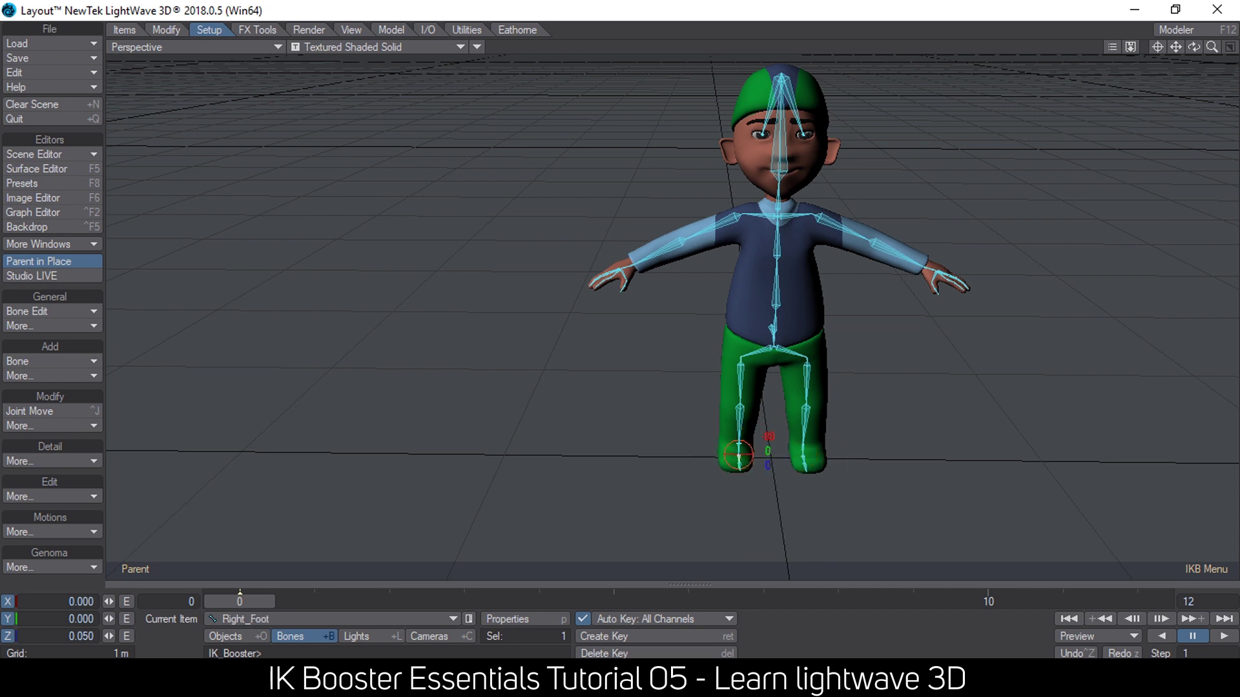
click(741, 460)
click(742, 470)
Step: Try moving the COG bone slightly to test the rig, and undo the move
alt+drag(898, 395, 799, 372)
mouse_move(575, 304)
mouse_down()
mouse_move(583, 329)
mouse_move(600, 310)
mouse_move(574, 318)
mouse_move(592, 319)
mouse_move(587, 310)
mouse_up()
key(ctrl+z)
Step: Expand the IK Booster keyframe track below the viewport and set its scope to All item
mouse_move(675, 354)
ctrl+alt+mouse_down()
mouse_move(646, 351)
mouse_move(672, 343)
ctrl+alt+mouse_up()
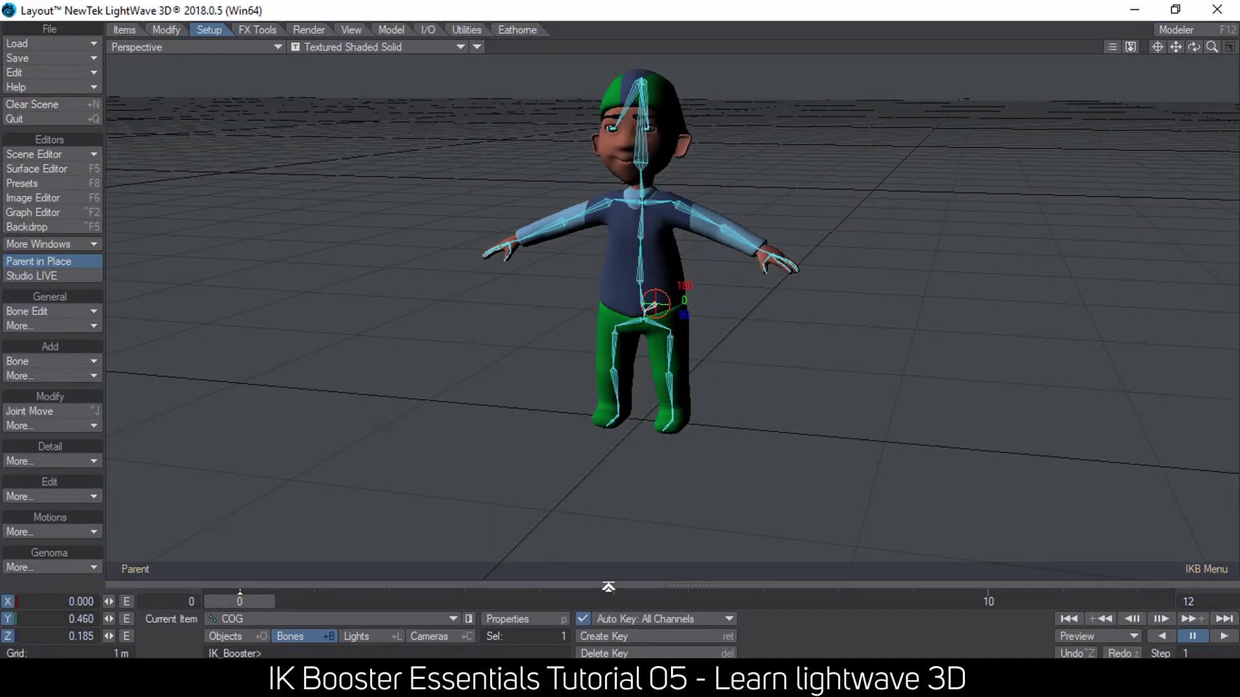
click(627, 585)
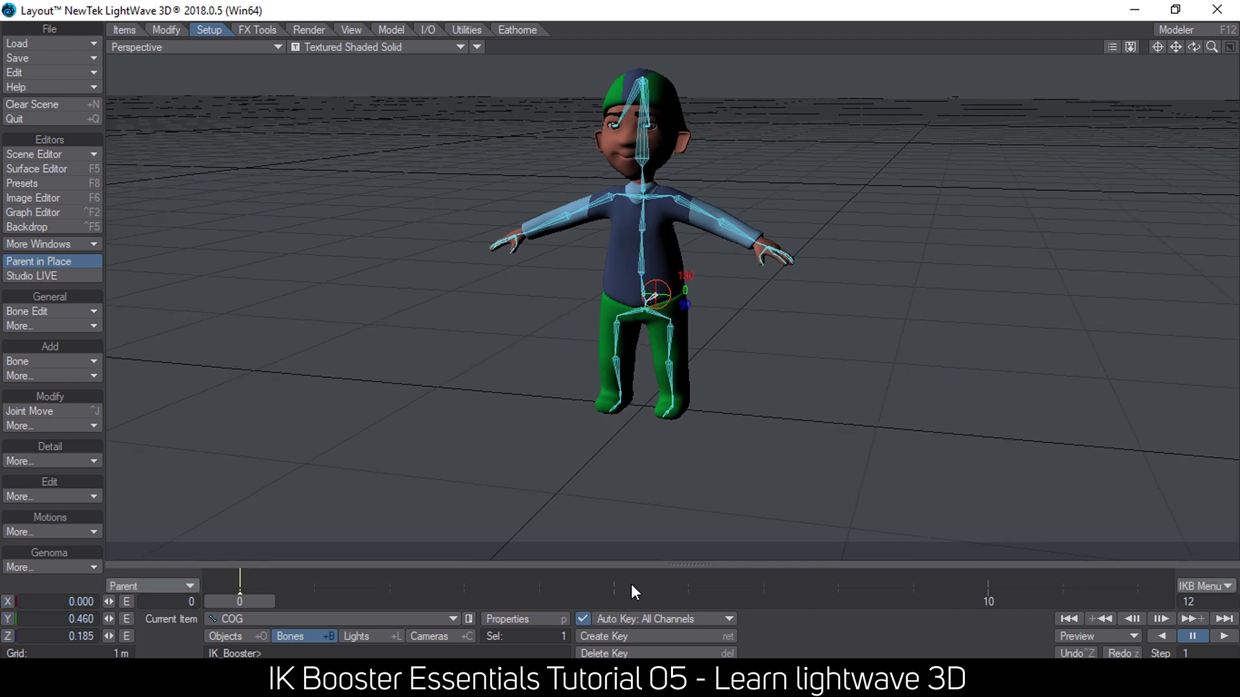
click(169, 587)
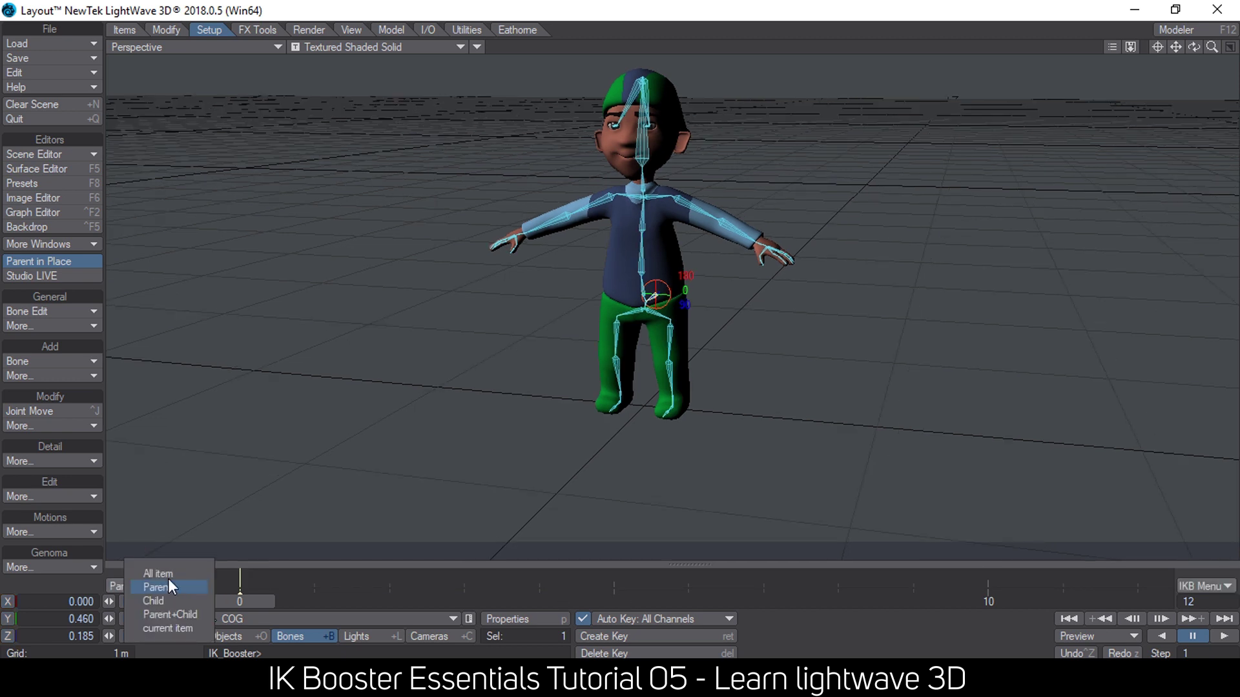
click(156, 573)
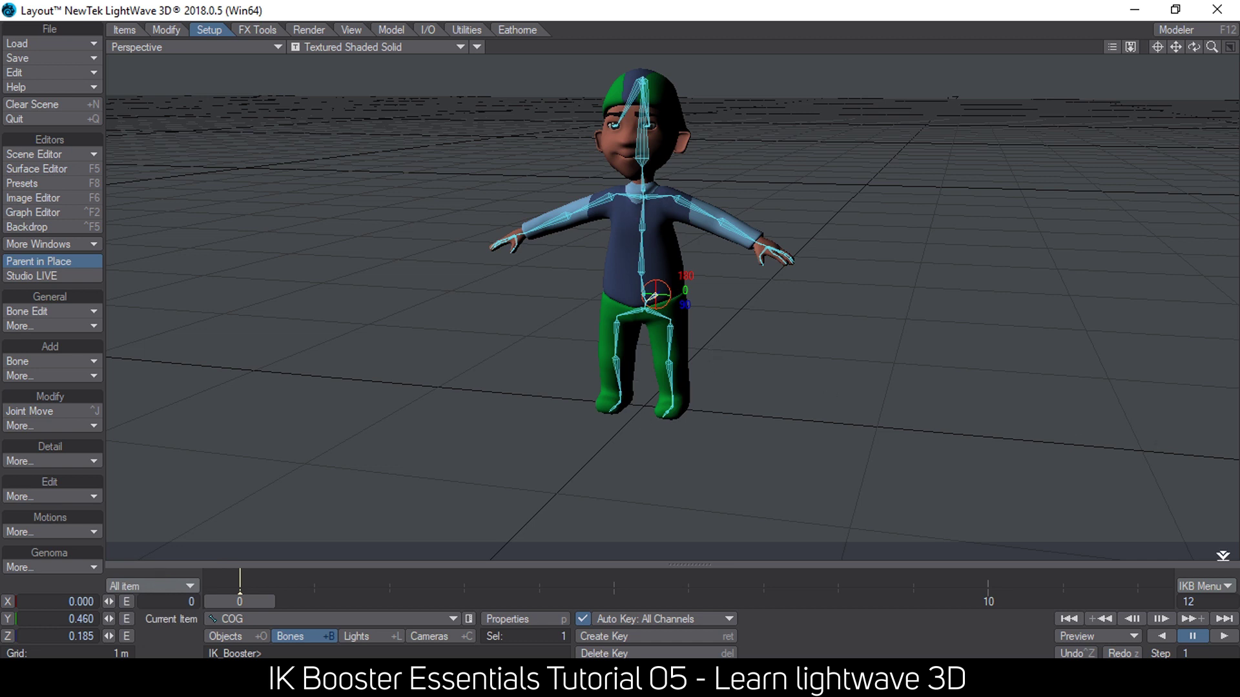
Step: Change the viewport layout to 1 Left, 2 Right in the display preferences
key(d)
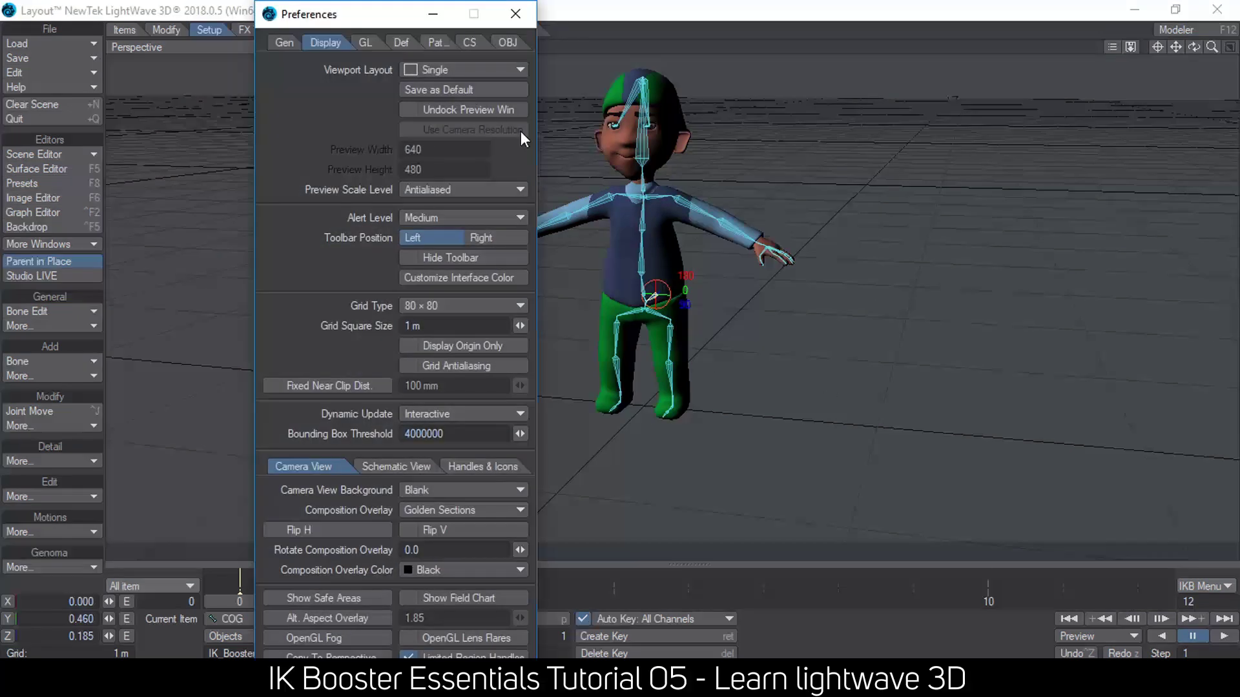
click(461, 72)
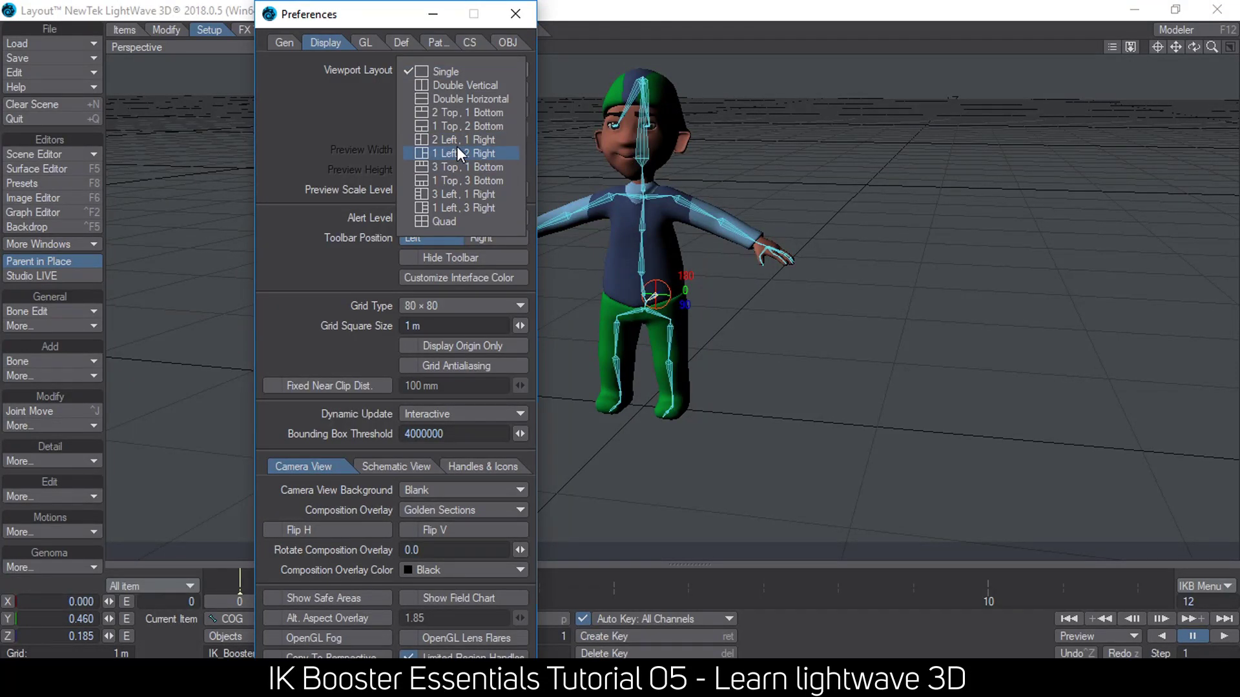
click(456, 153)
click(514, 14)
Step: Frame the character in the side viewport and switch the duplicate Right viewport to the Back (XY) view
scroll(883, 177, up, 5)
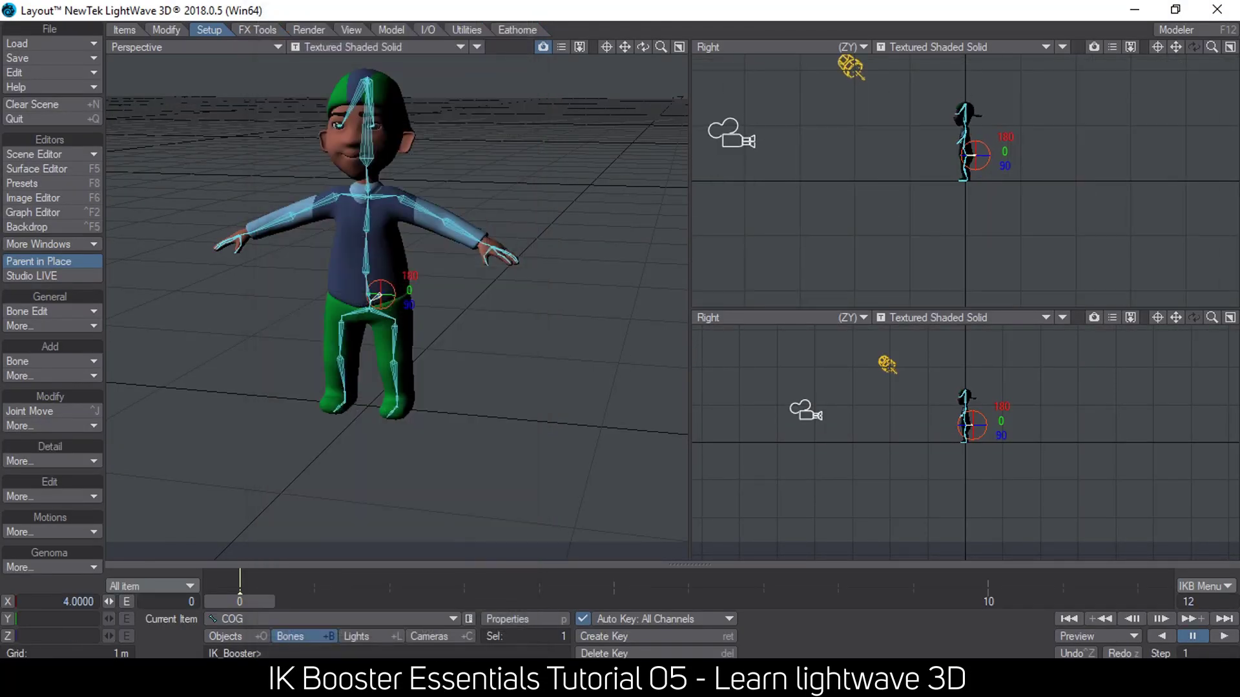
drag(1175, 48, 1166, 170)
scroll(885, 543, up, 5)
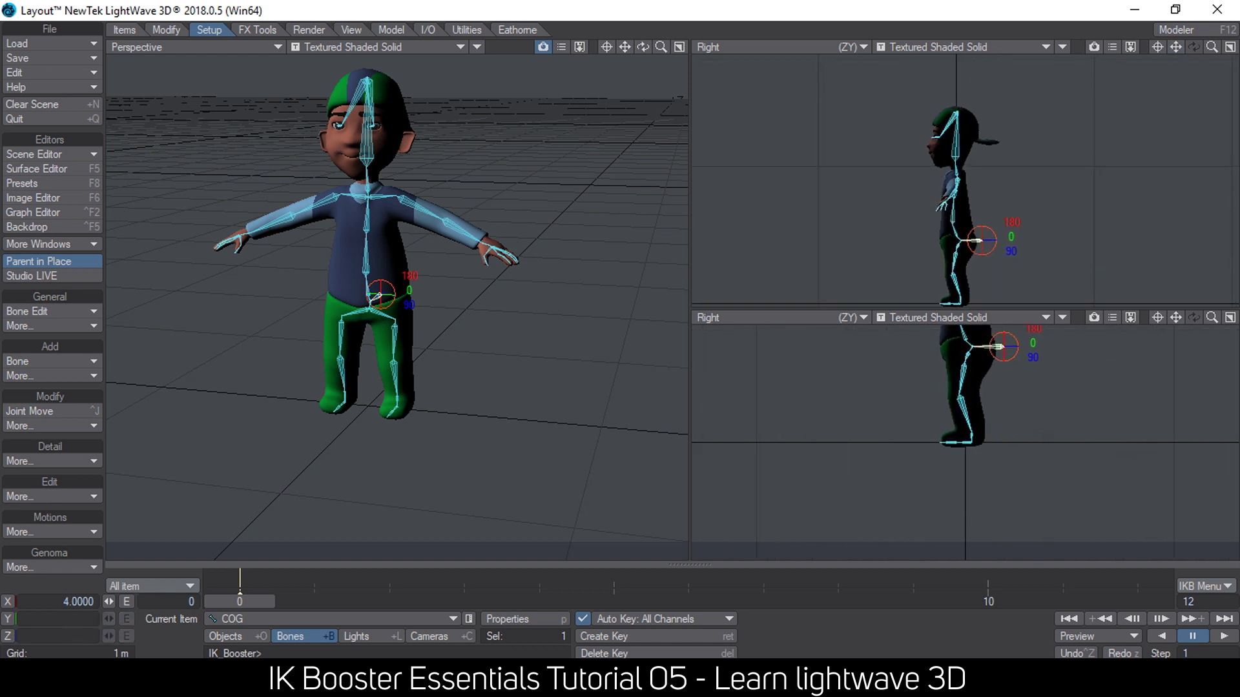
click(776, 315)
click(762, 288)
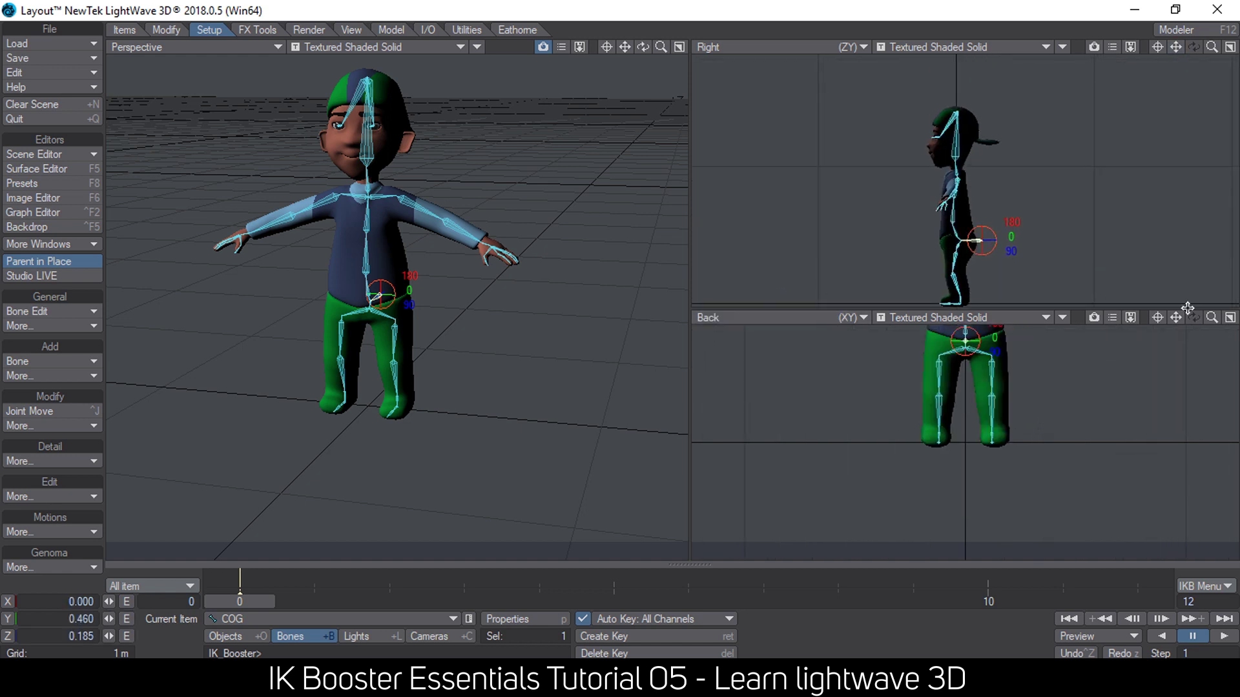
drag(1175, 317, 1175, 439)
Step: Move the camera along X to about -9.74 m, clear of the Back view, and return to the monk object
click(460, 634)
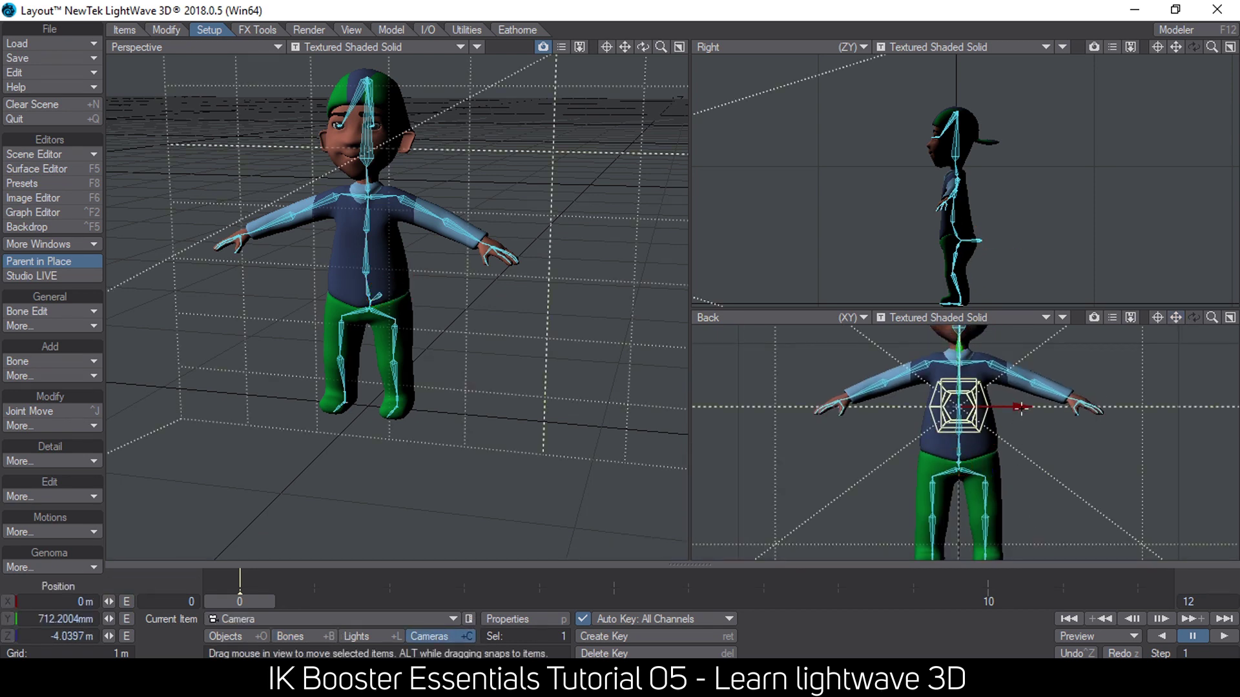
drag(1019, 406, 131, 412)
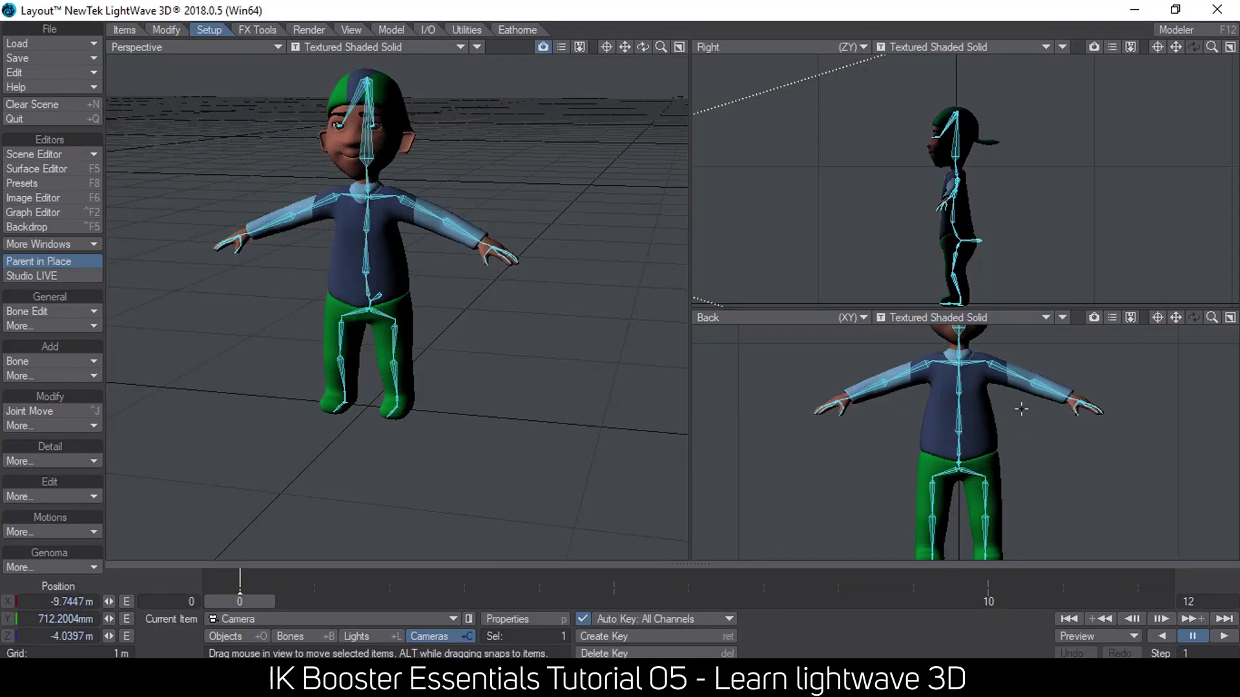
click(229, 636)
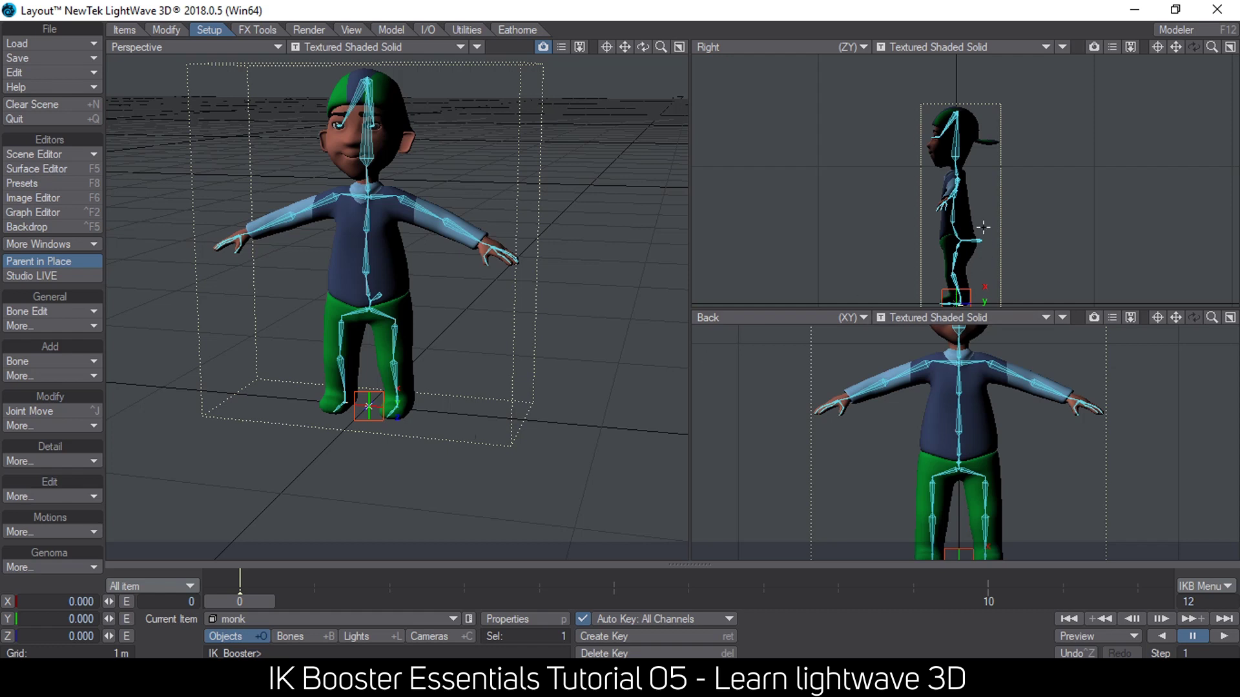
Step: Create a key for the whole monk character at frame 6 and return to frame 0
drag(1175, 47, 1160, 17)
ctrl+alt+drag(442, 385, 481, 385)
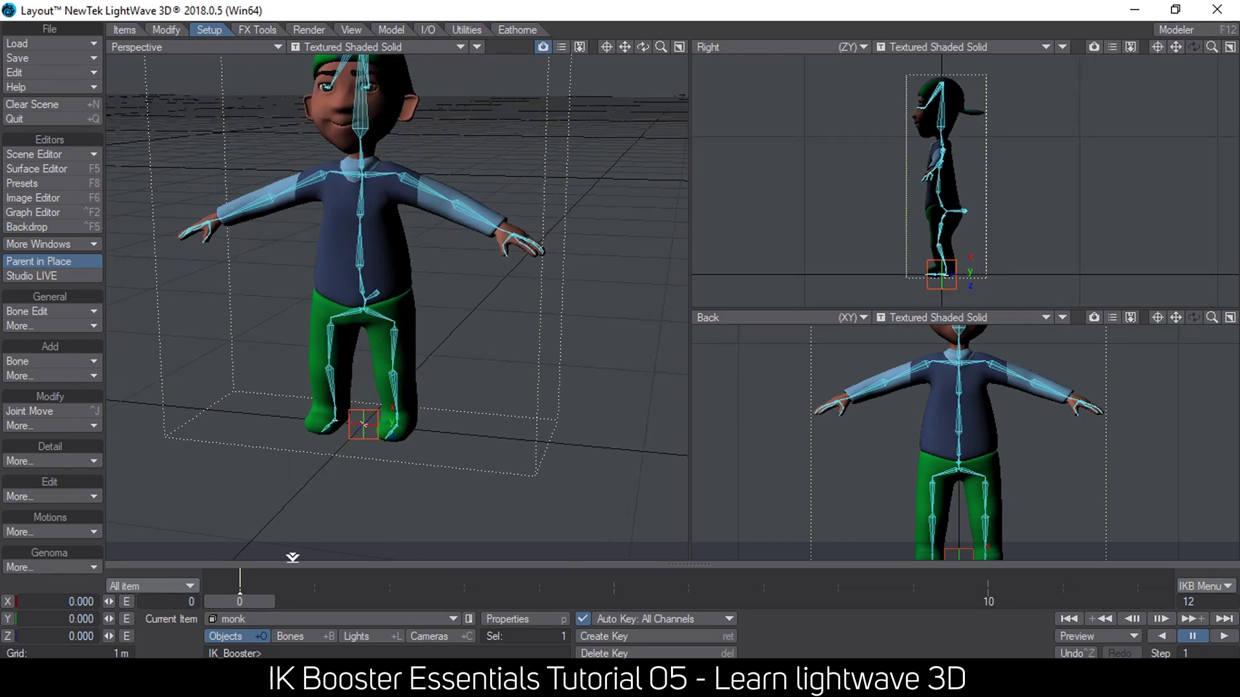
click(691, 602)
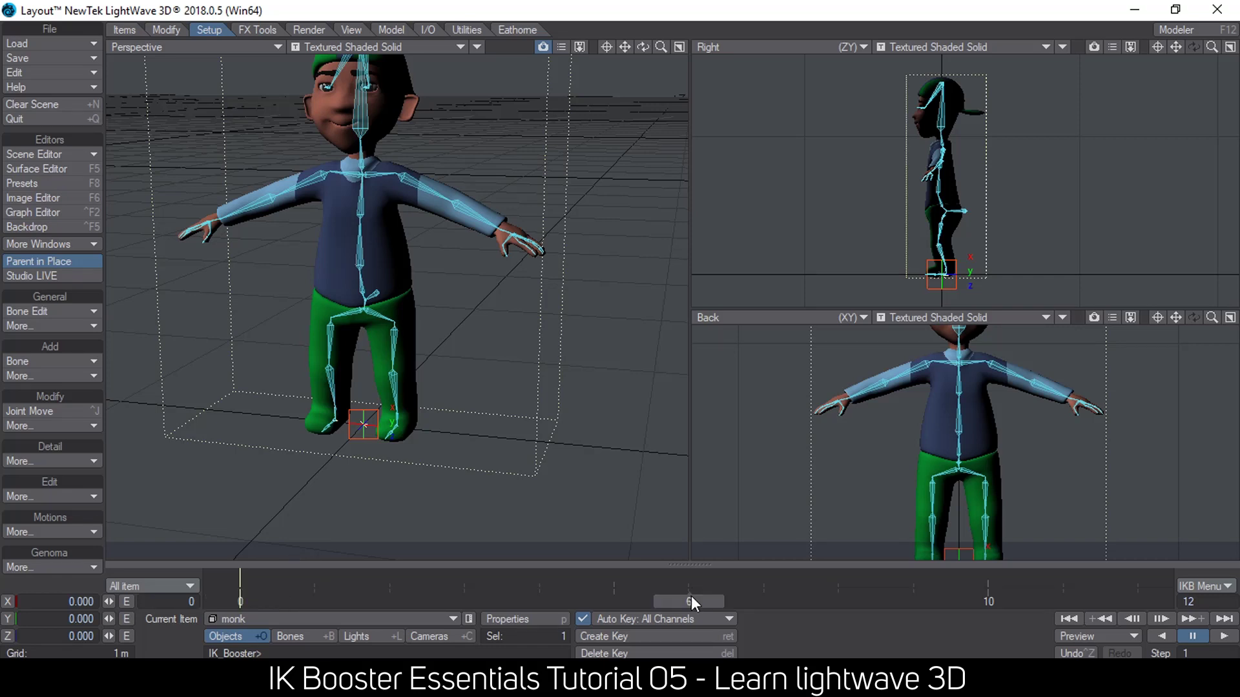
key(Return)
click(476, 210)
drag(314, 602, 239, 601)
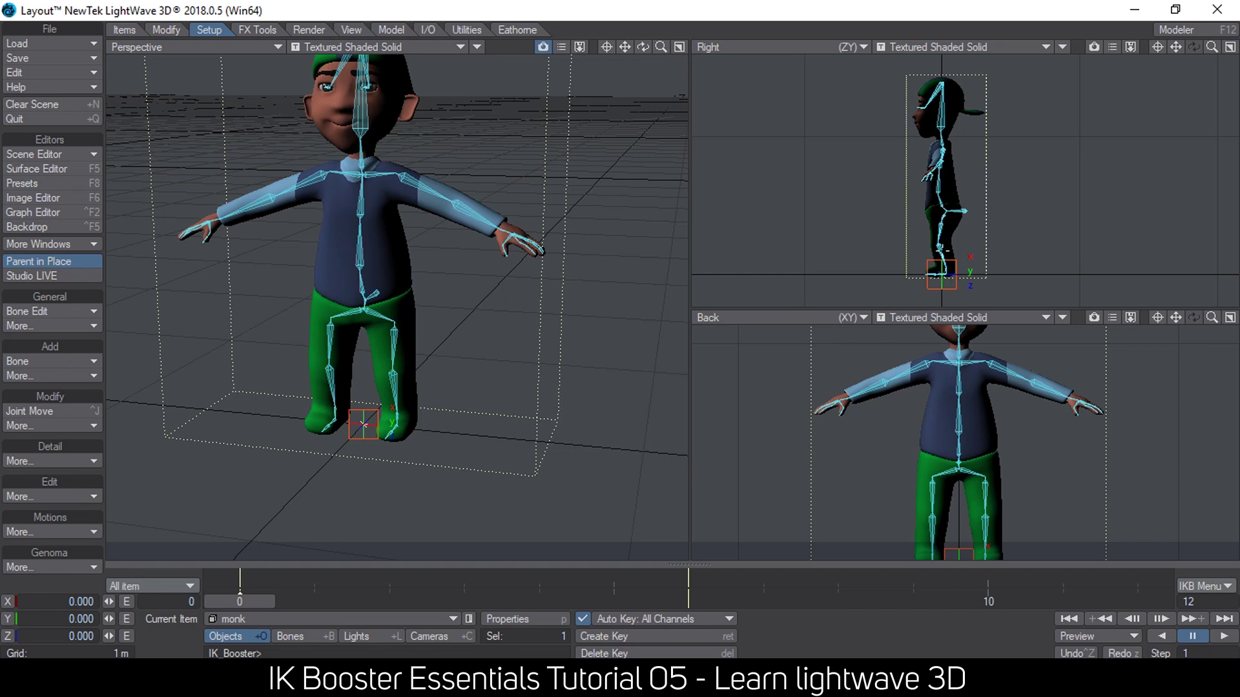
Step: Lift the Left_Ankle bone in the side view at frame 0 so the left knee bends forward
drag(1212, 47, 1110, 89)
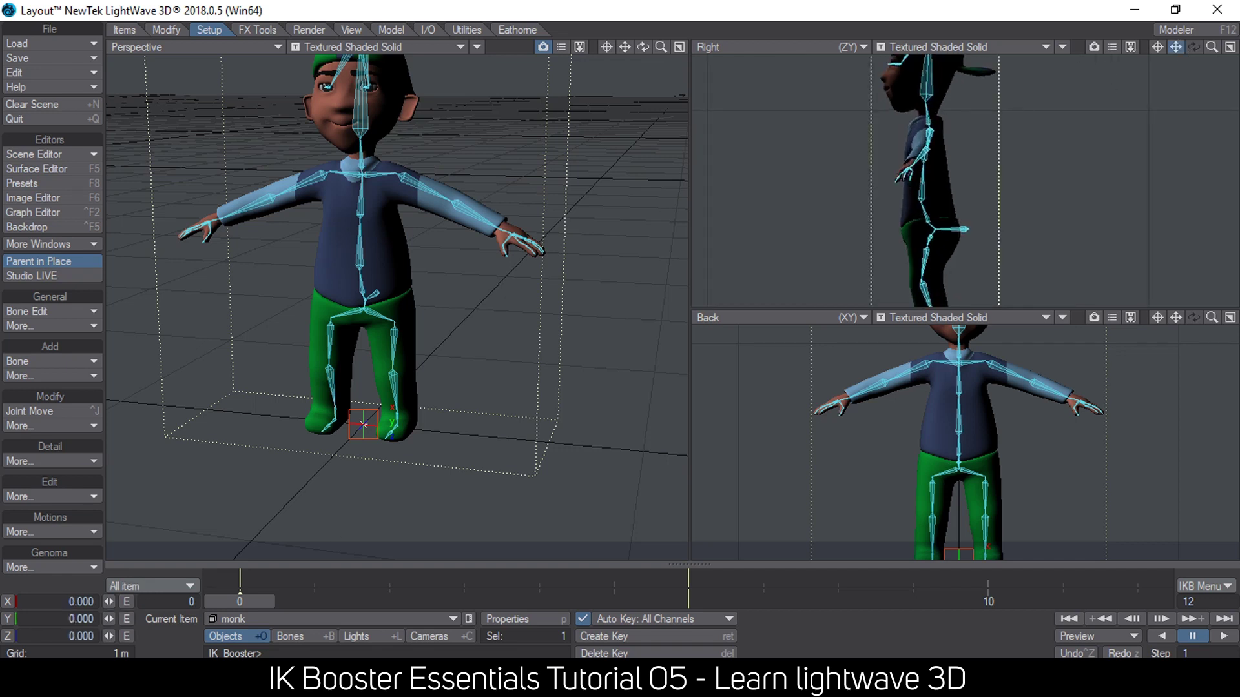
drag(1176, 47, 1163, 71)
click(951, 245)
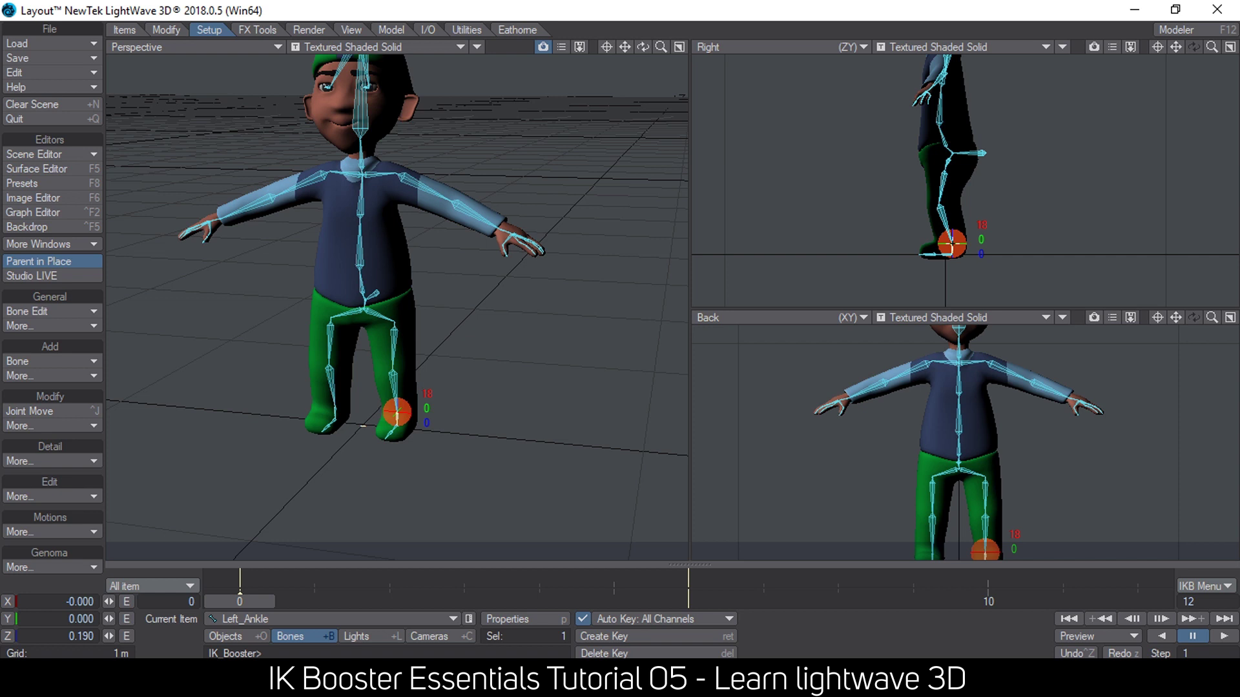
drag(951, 244, 944, 206)
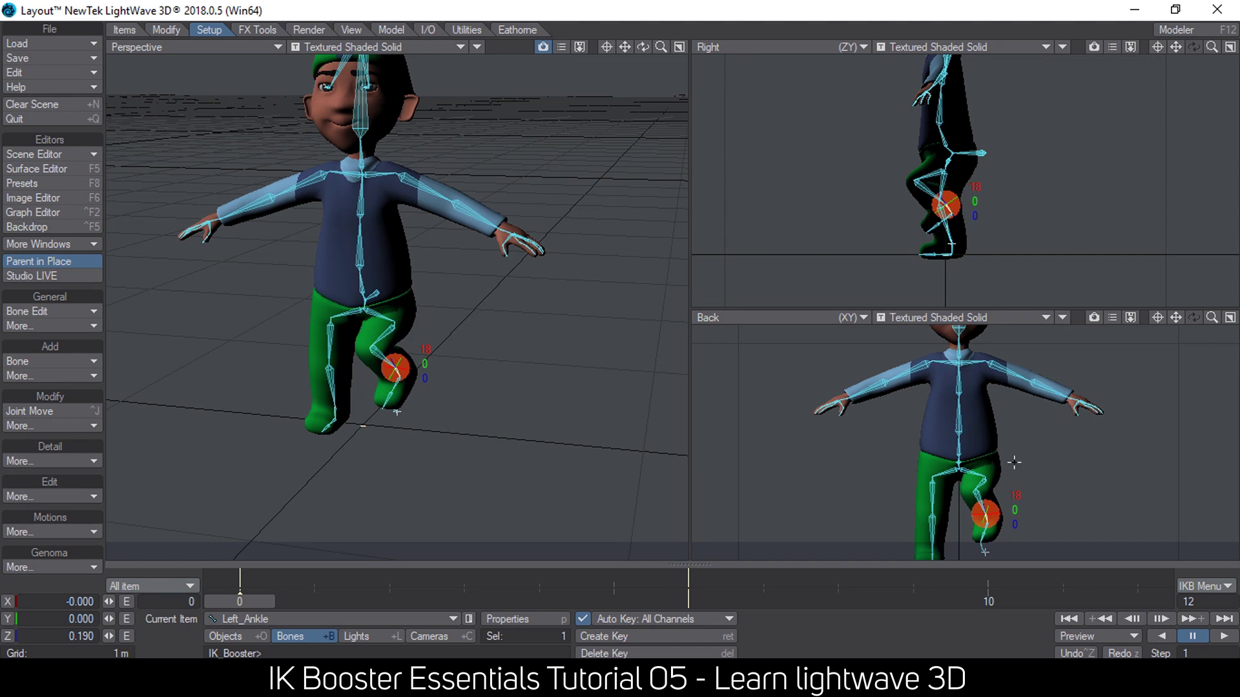
Step: Shift the COG bone sideways in the Back view so the body leans over the standing right leg
alt+drag(284, 271, 398, 258)
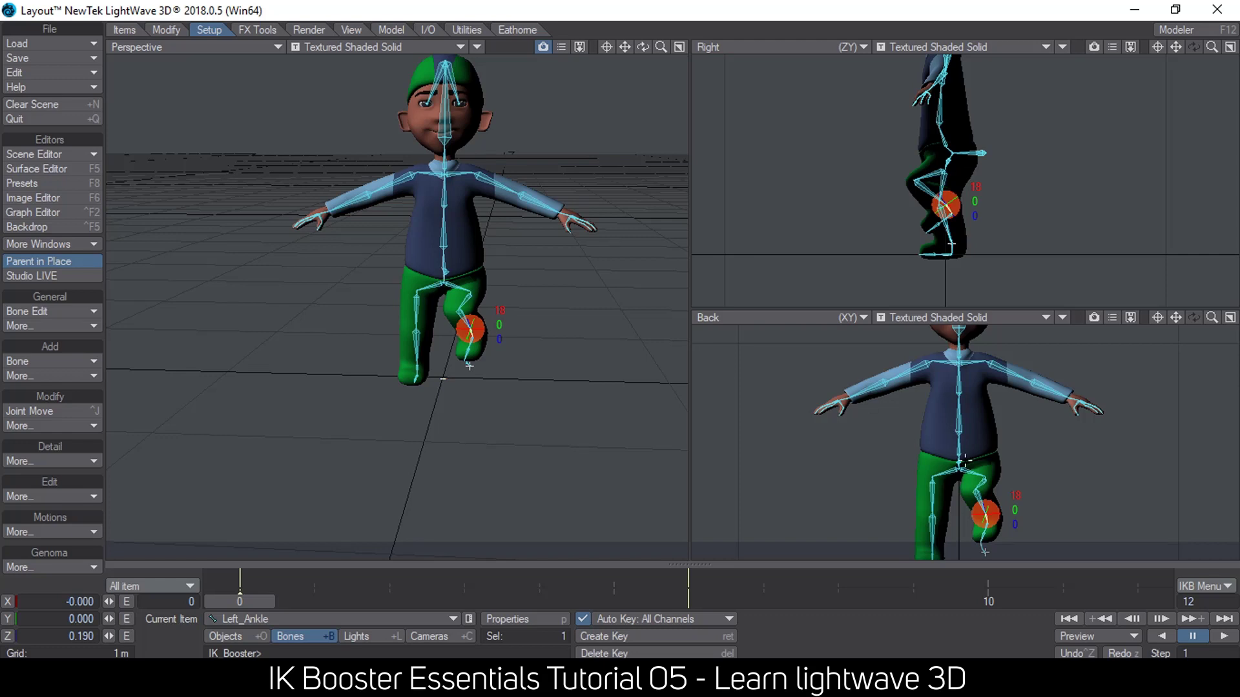
click(958, 463)
drag(958, 463, 947, 461)
drag(459, 331, 457, 331)
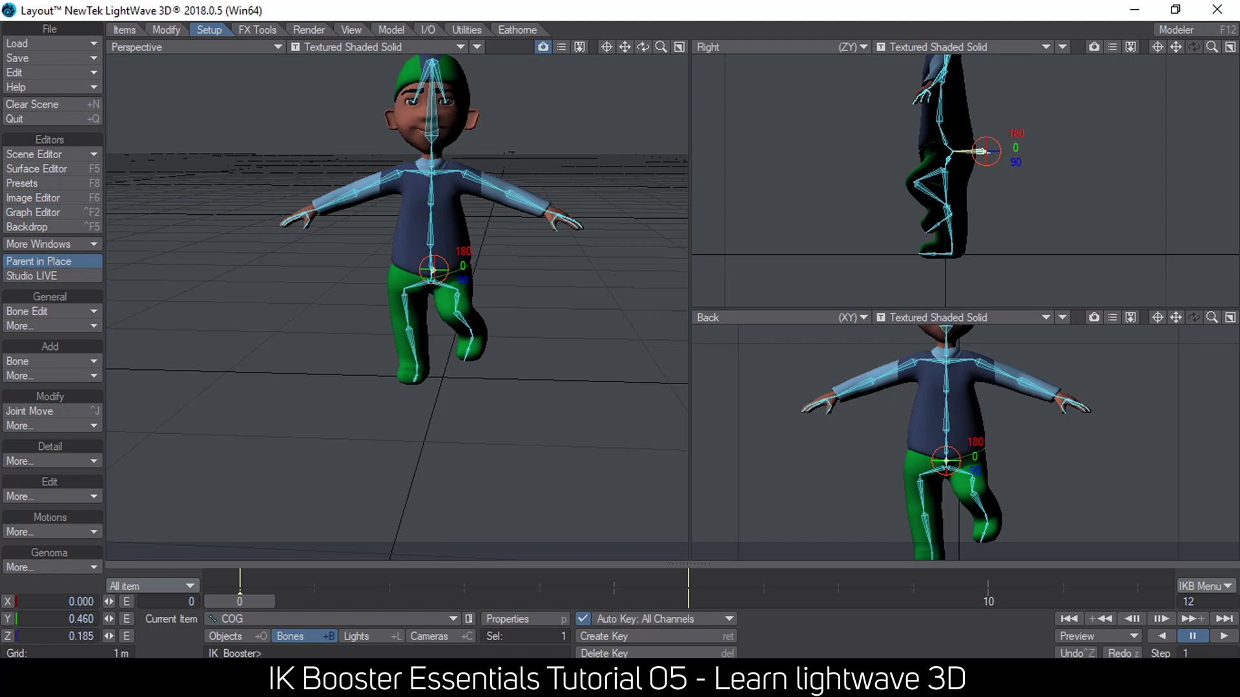
Step: Pull the raised left lower leg and ankle inward in the Back view and shift the COG slightly further over the right leg
click(986, 517)
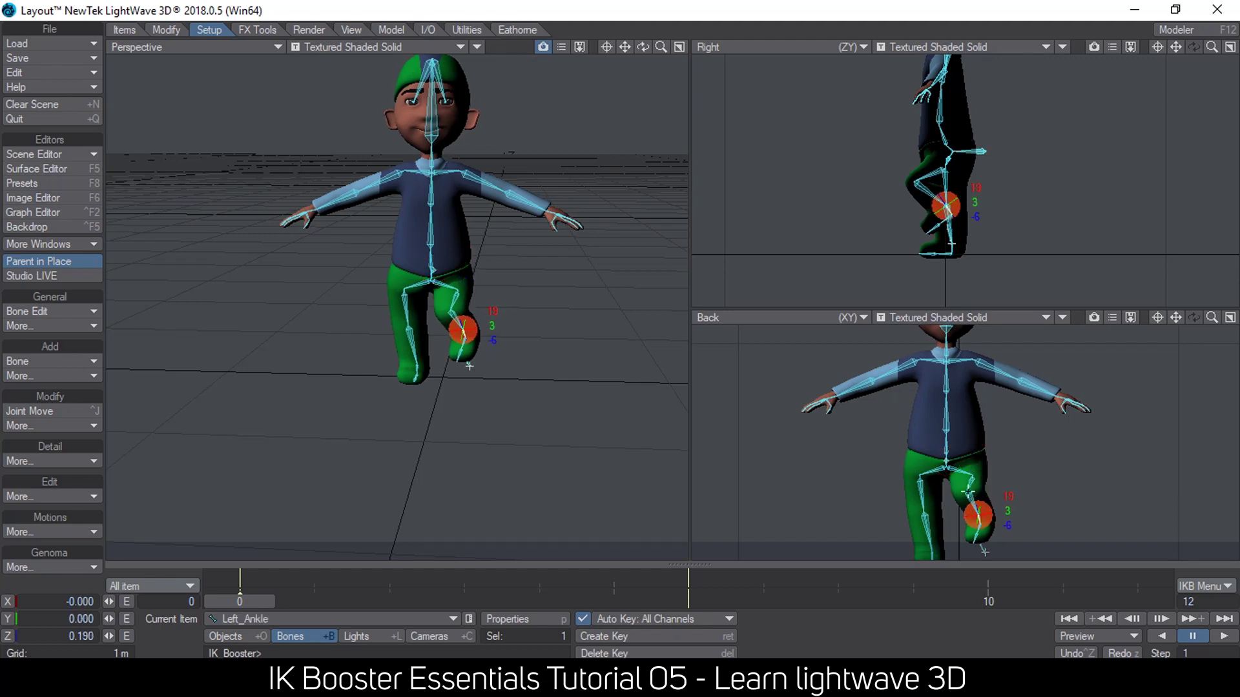
click(969, 494)
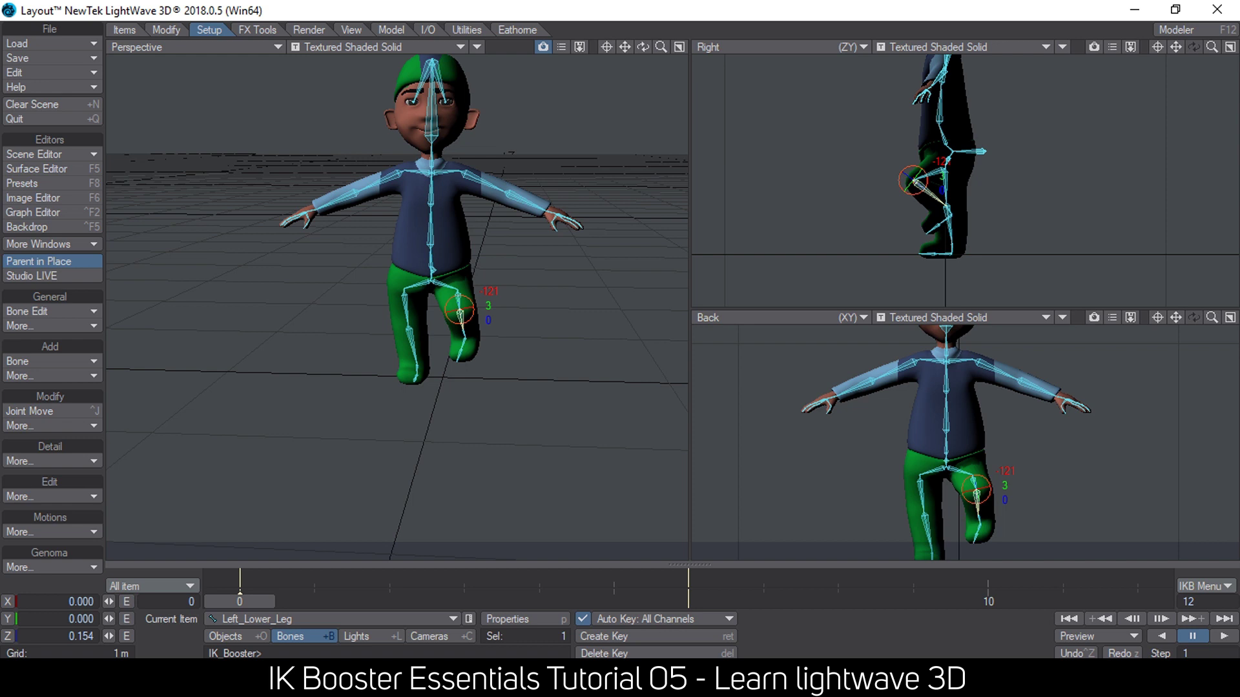
click(973, 523)
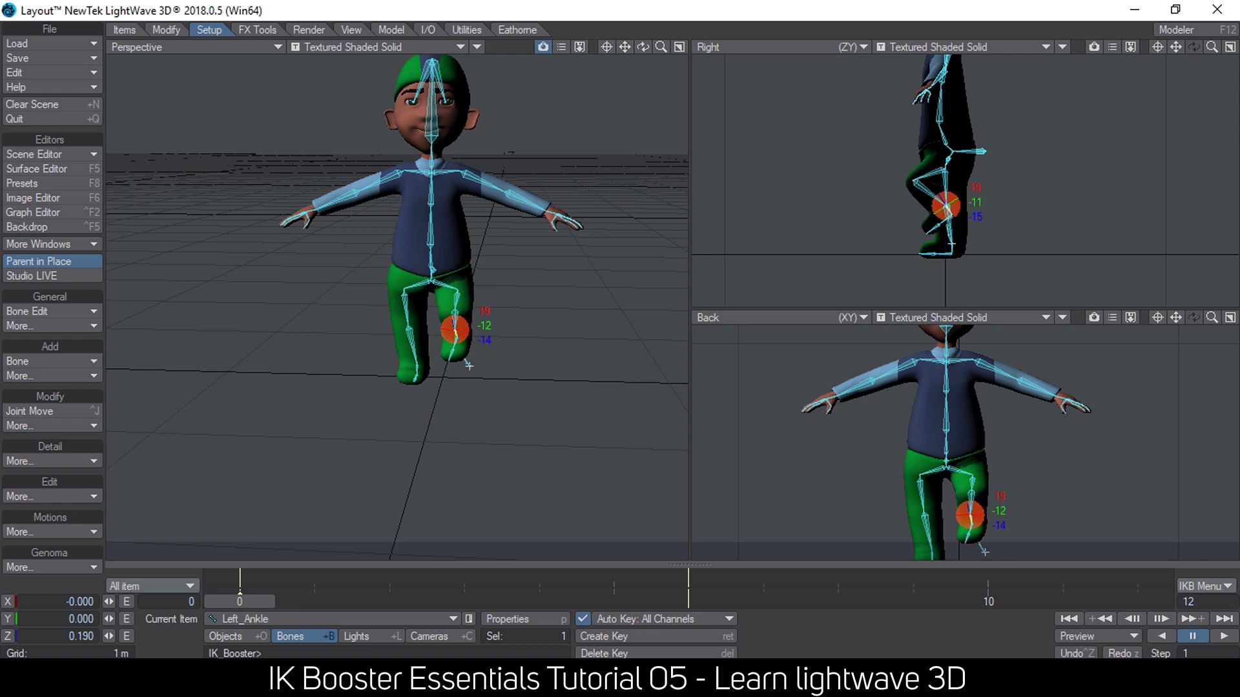
alt+drag(416, 232, 459, 236)
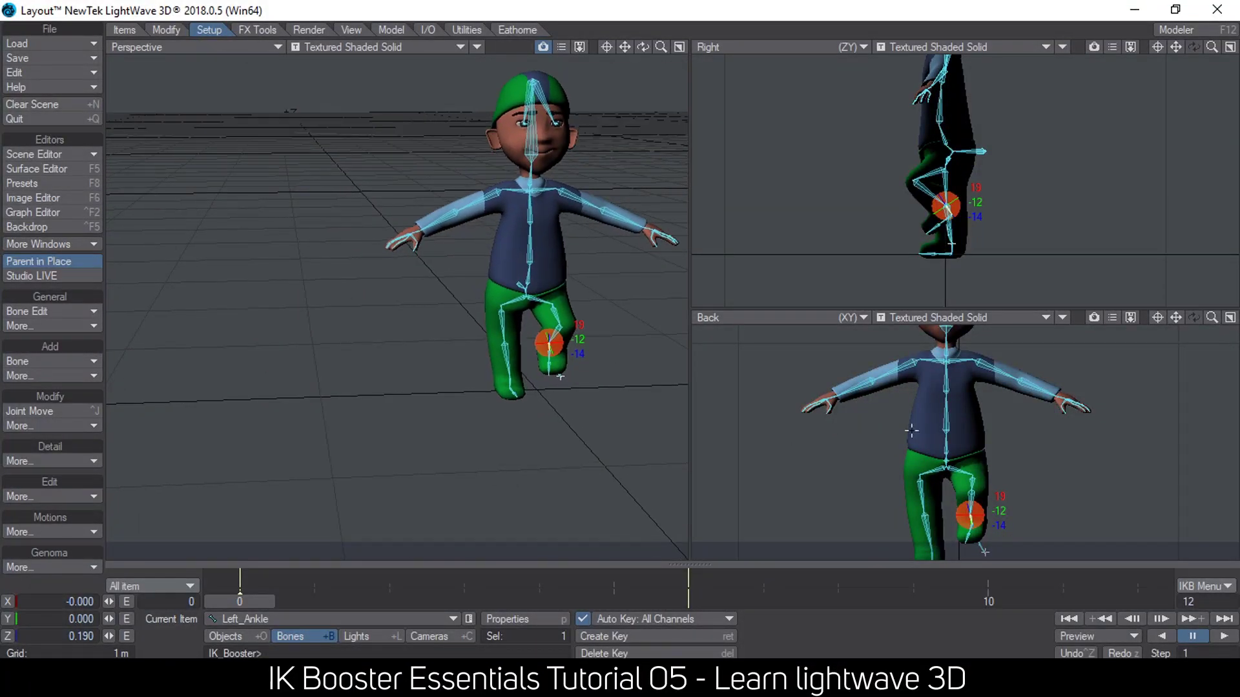
click(944, 460)
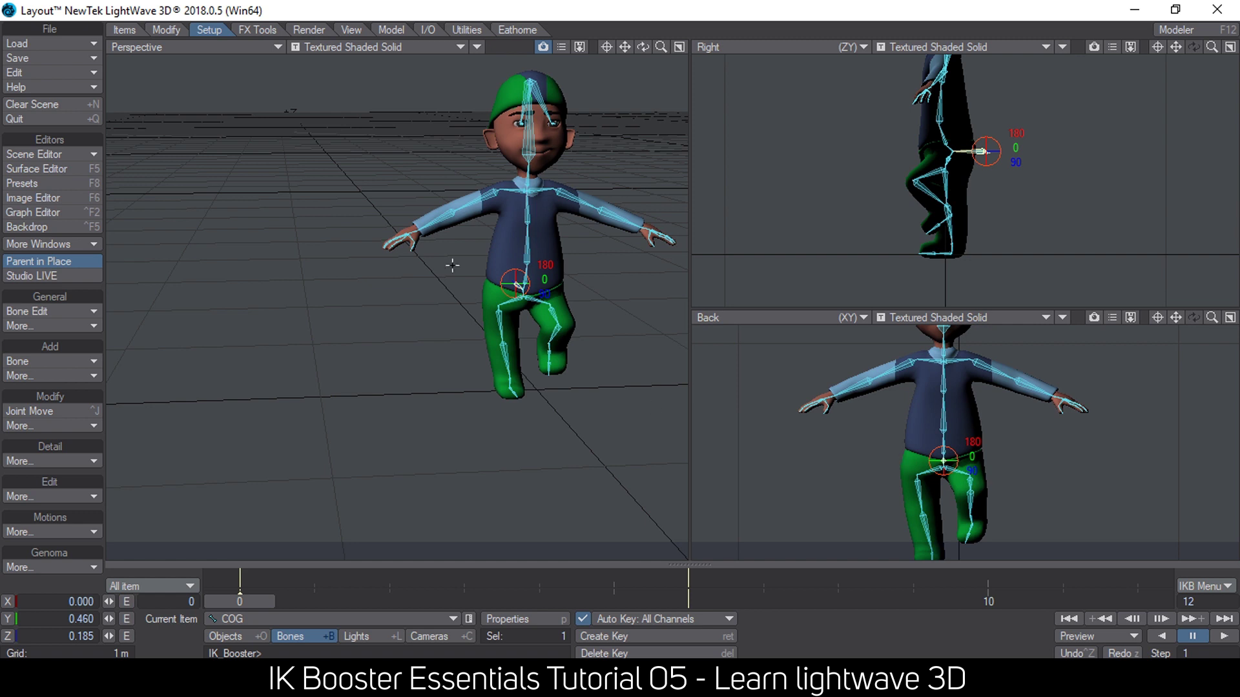
Step: At frame 6, lift the Right_Ankle bone in the side view so the right knee bends forward
drag(624, 48, 527, 57)
click(688, 601)
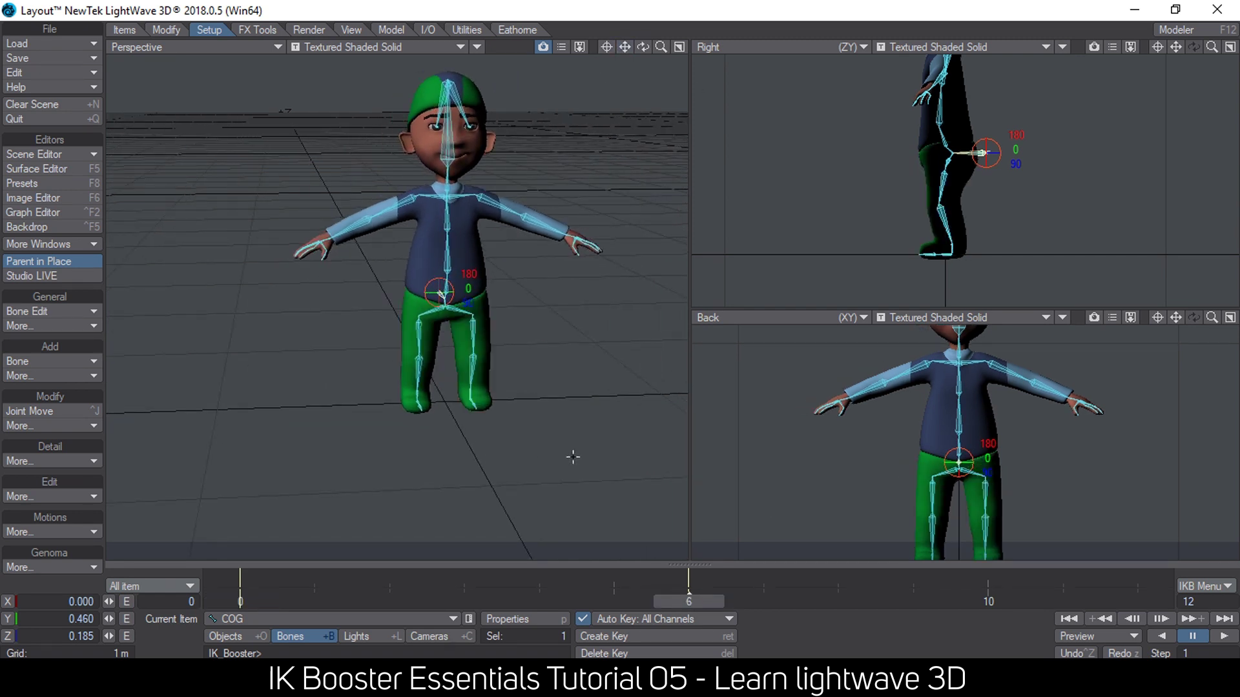
click(417, 392)
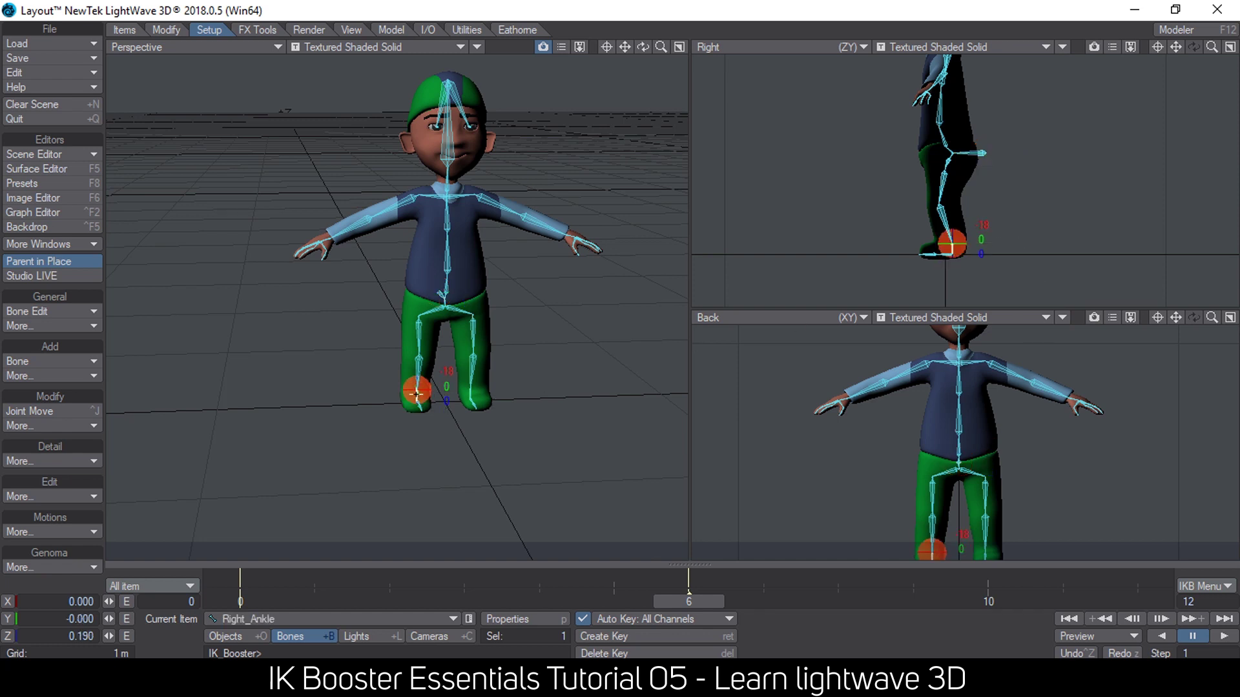
drag(417, 391, 419, 385)
scroll(962, 233, up, 3)
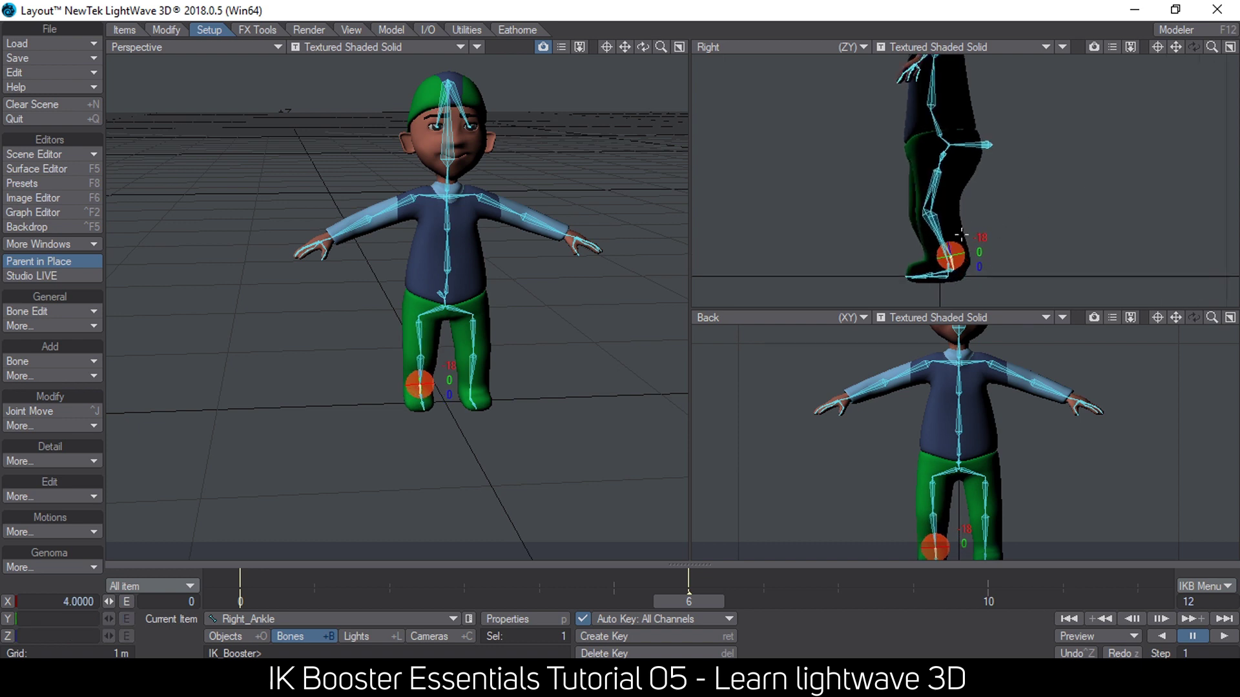
drag(950, 257, 936, 212)
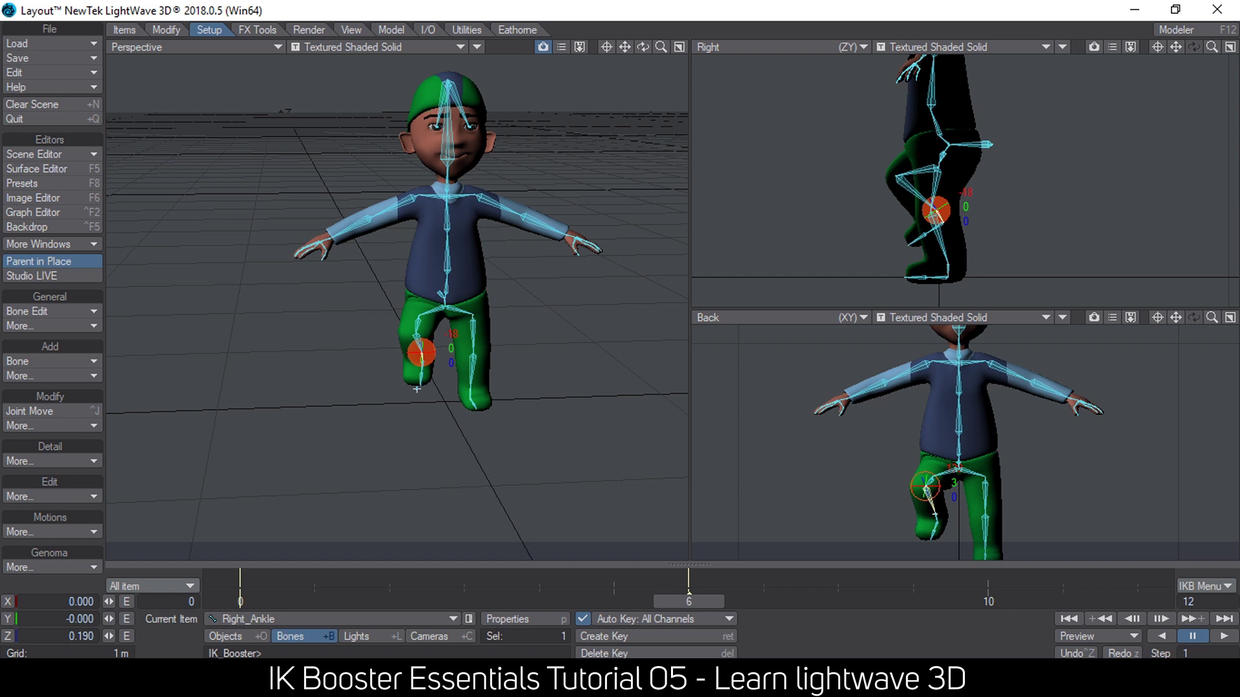
Step: Bring the raised right lower leg and ankle inward in the Back view and shift the COG over the left leg
click(933, 495)
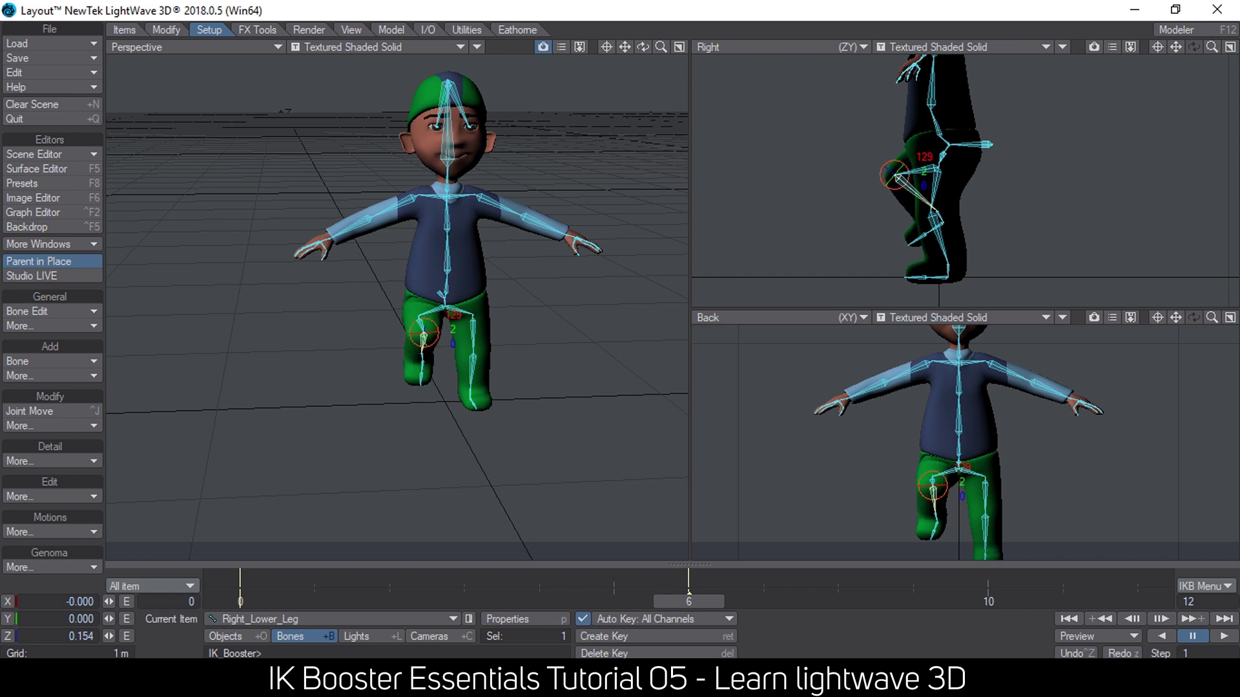
click(934, 516)
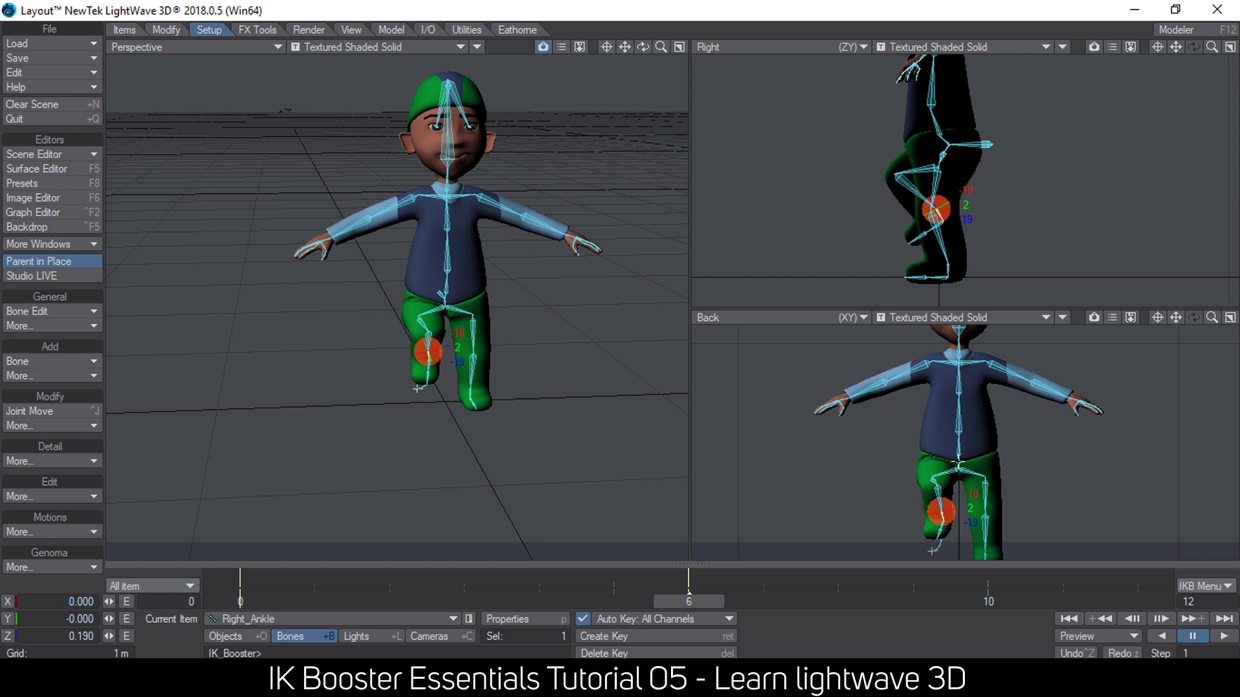
click(967, 461)
drag(967, 461, 969, 461)
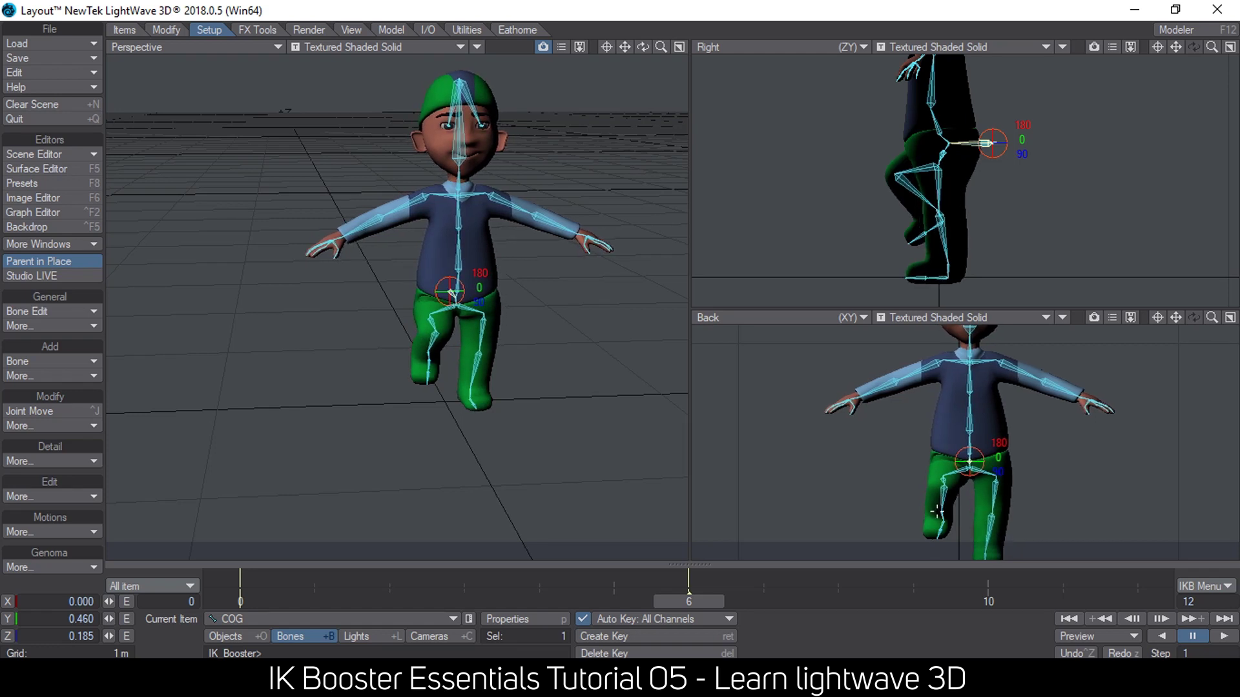
Step: Move the right ankle further inward, adjust the right toe, and nudge the COG slightly more toward the left leg
click(937, 514)
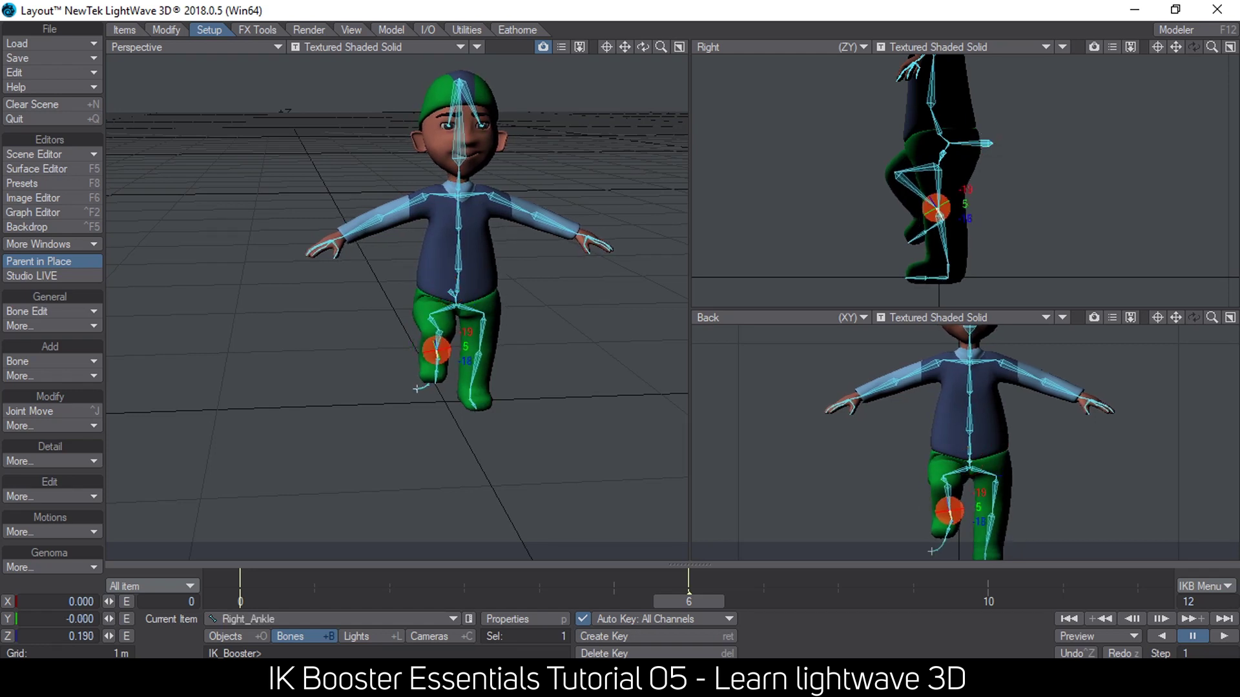
mouse_move(474, 274)
alt+mouse_down()
mouse_move(562, 274)
mouse_move(436, 273)
mouse_move(451, 279)
alt+mouse_up()
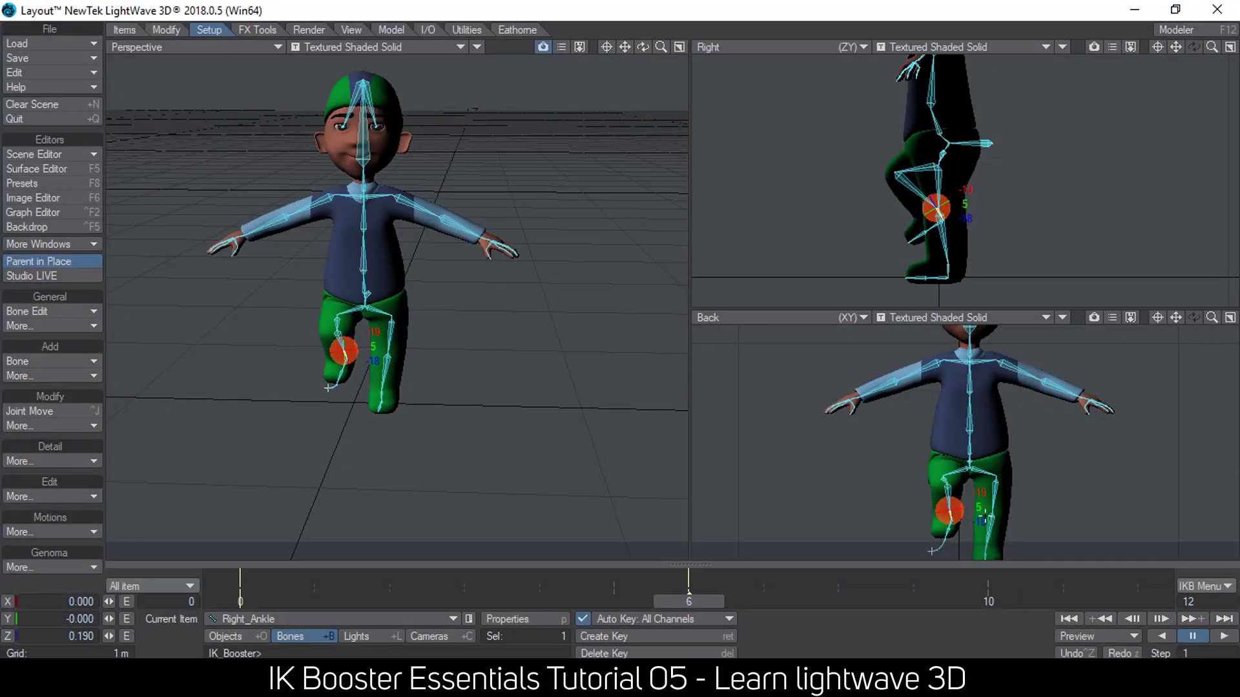
click(949, 528)
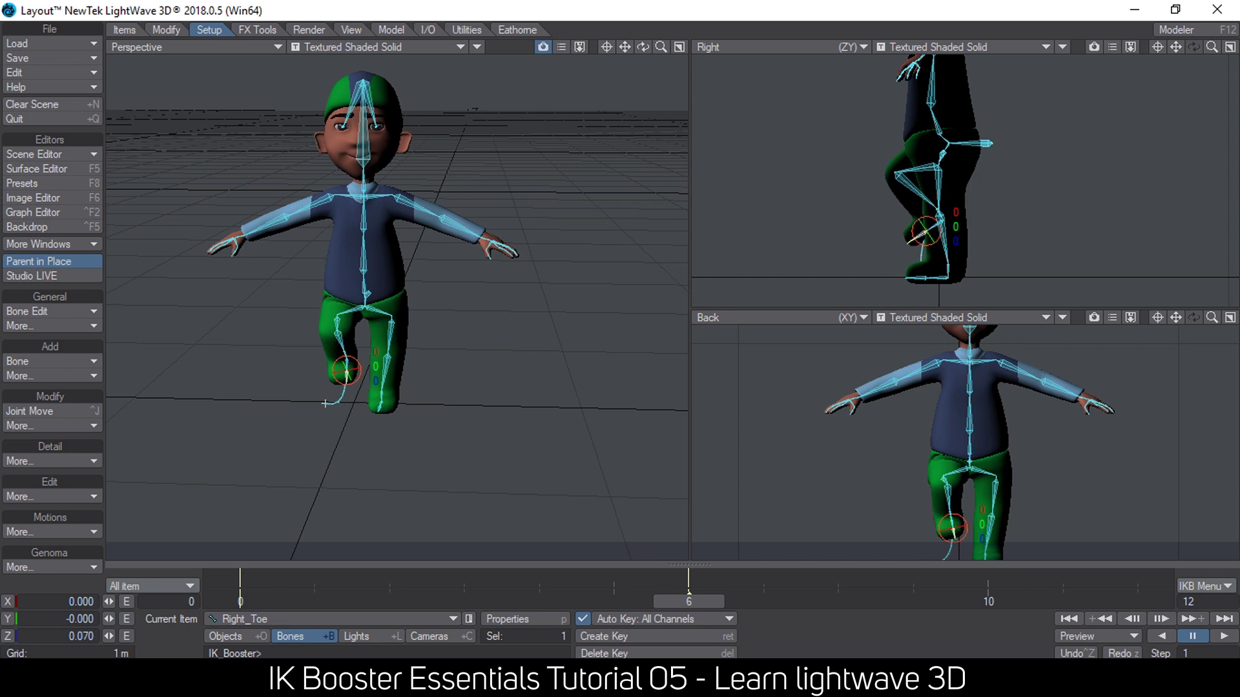
alt+drag(486, 313, 425, 248)
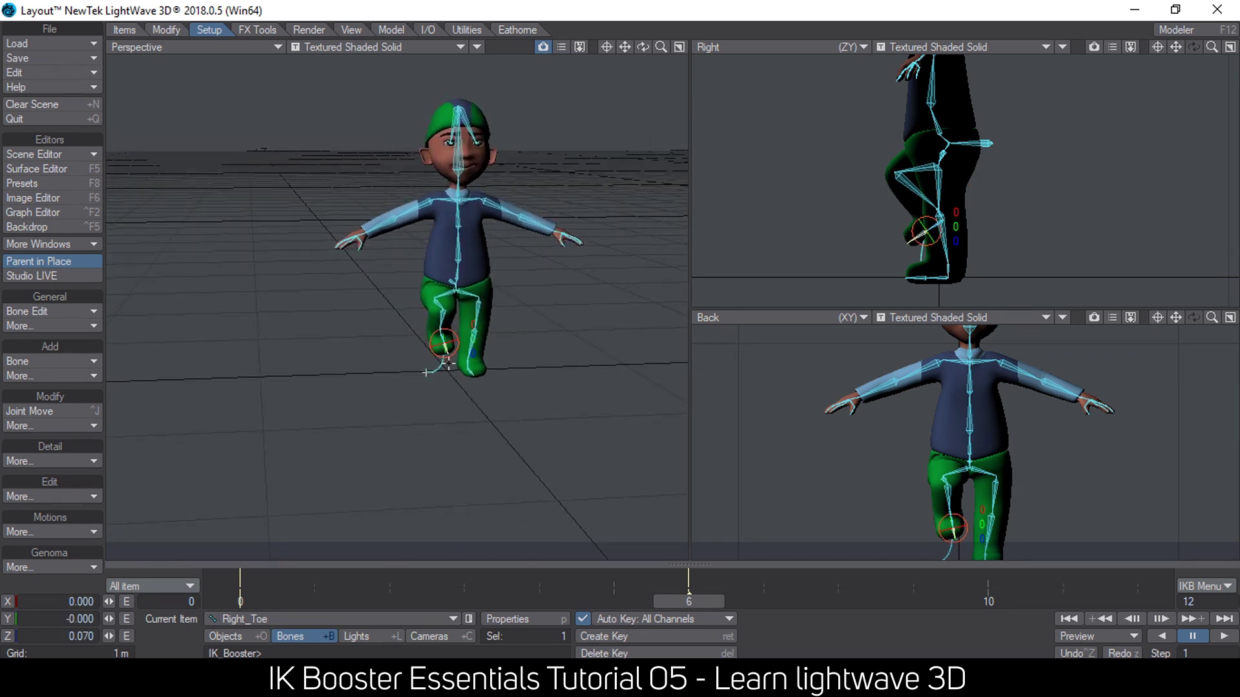
drag(968, 461, 971, 462)
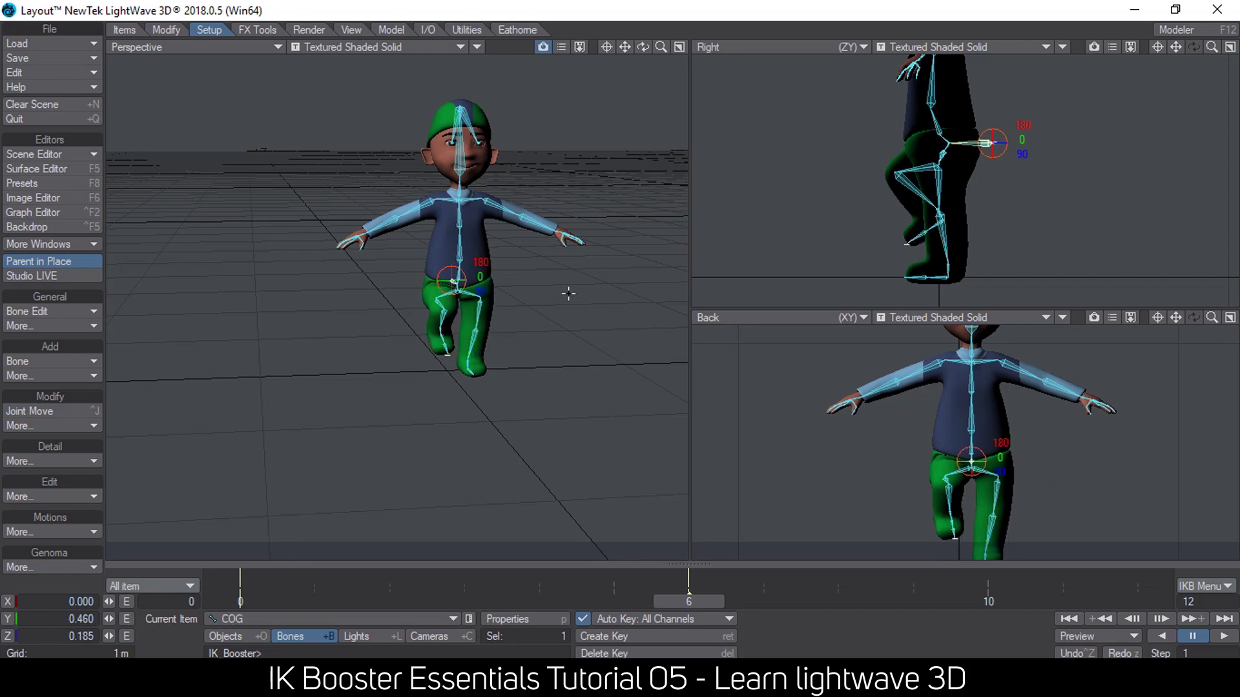
key(t)
key(y)
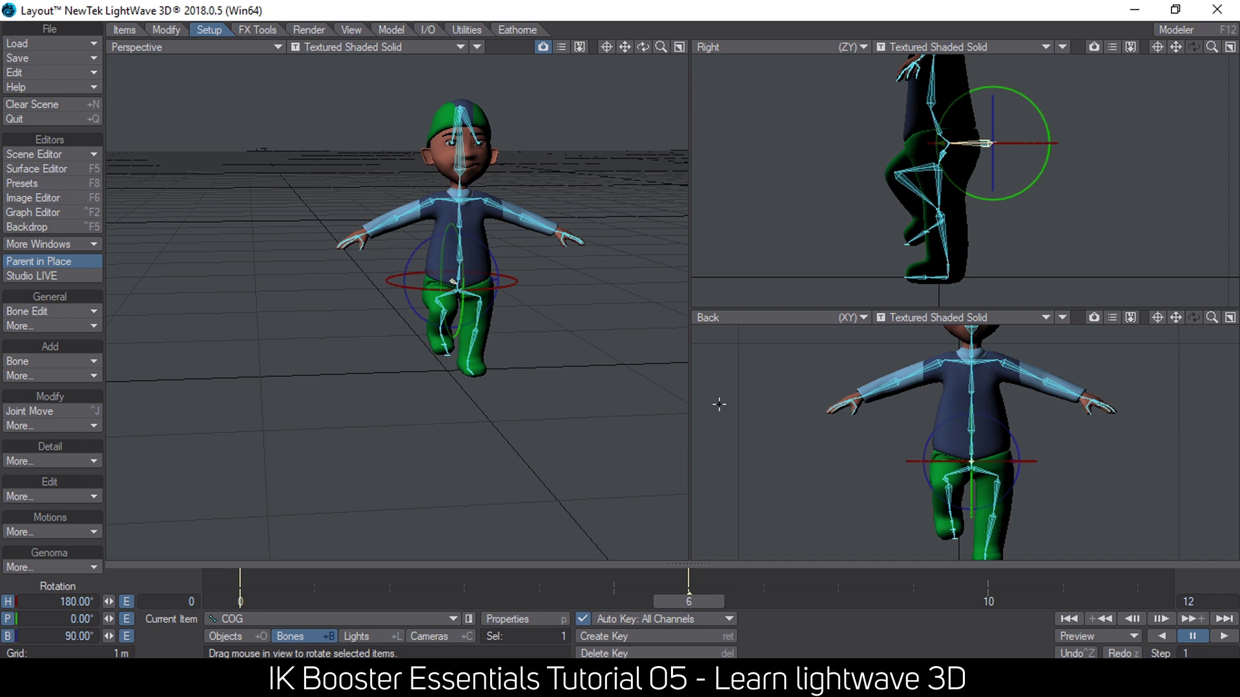
key(ctrl+b)
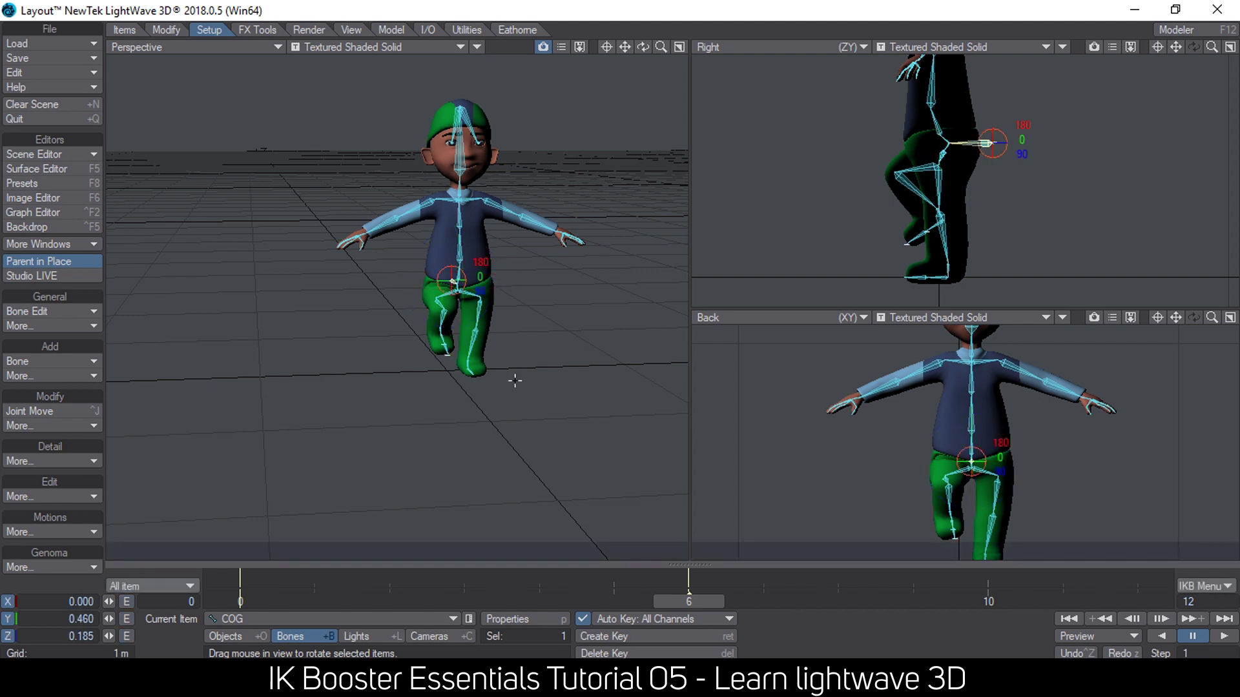
alt+drag(486, 228, 507, 222)
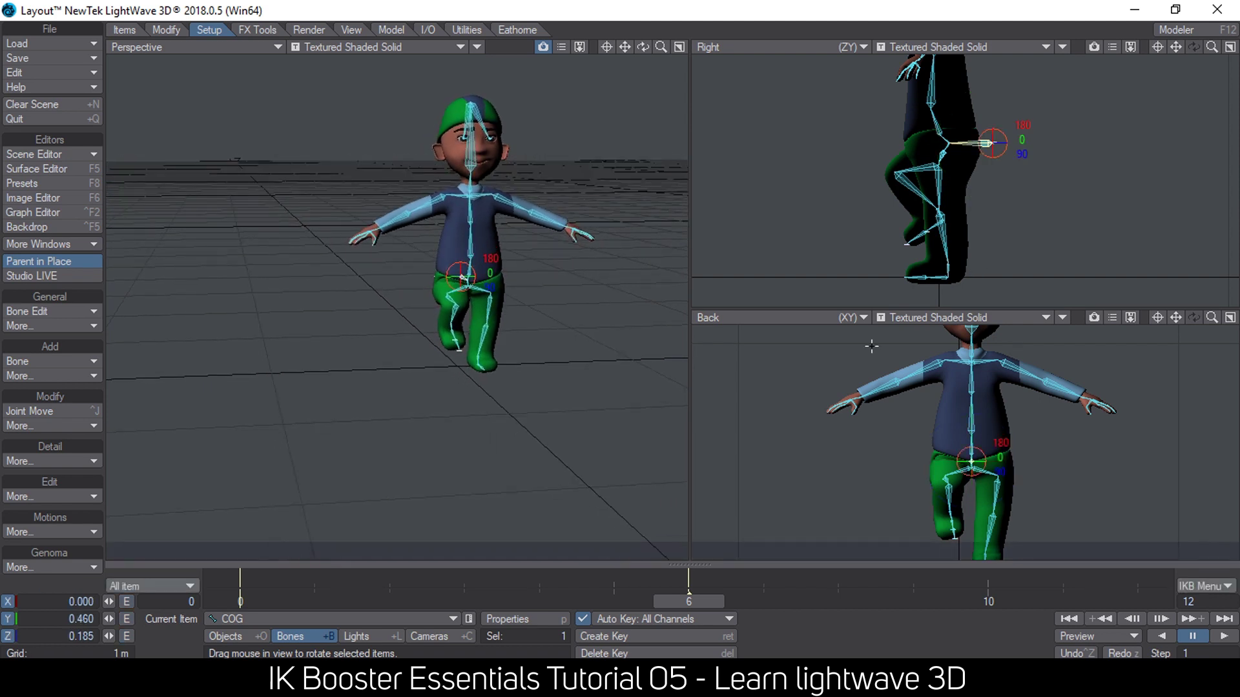
Step: Copy the monk object's full pose key from frame 0 to frame 12 with the IK Booster Copy Key from Current command
drag(661, 47, 656, 623)
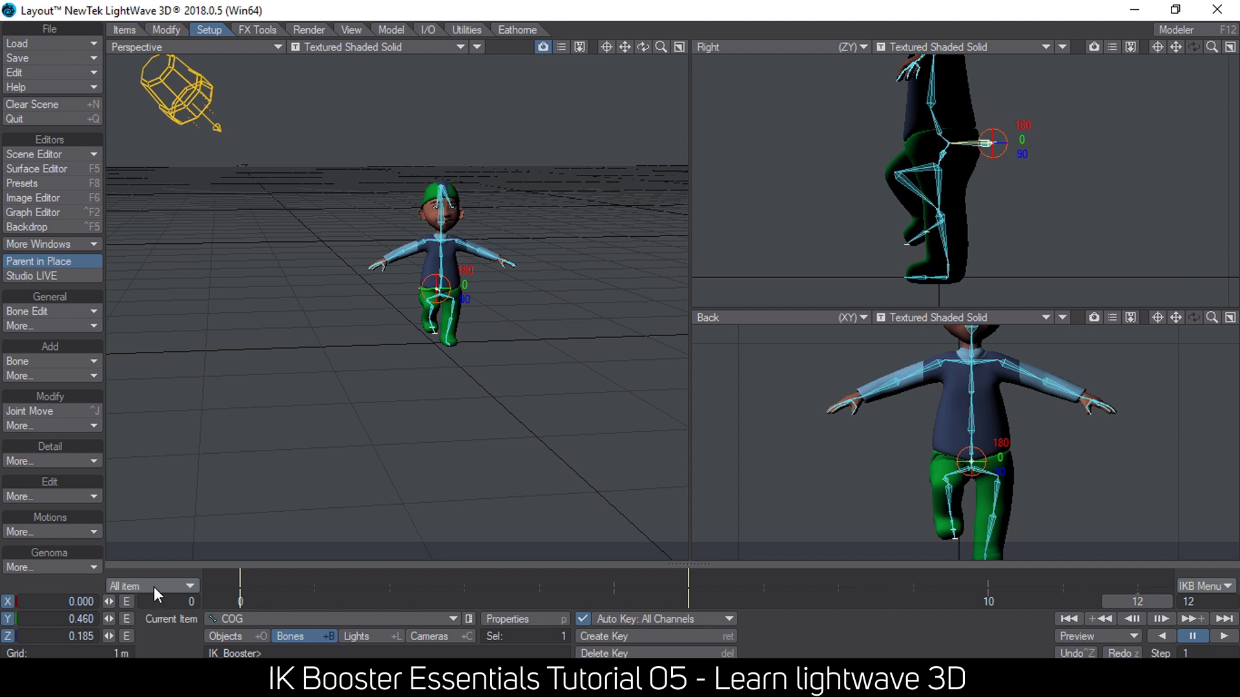
click(216, 634)
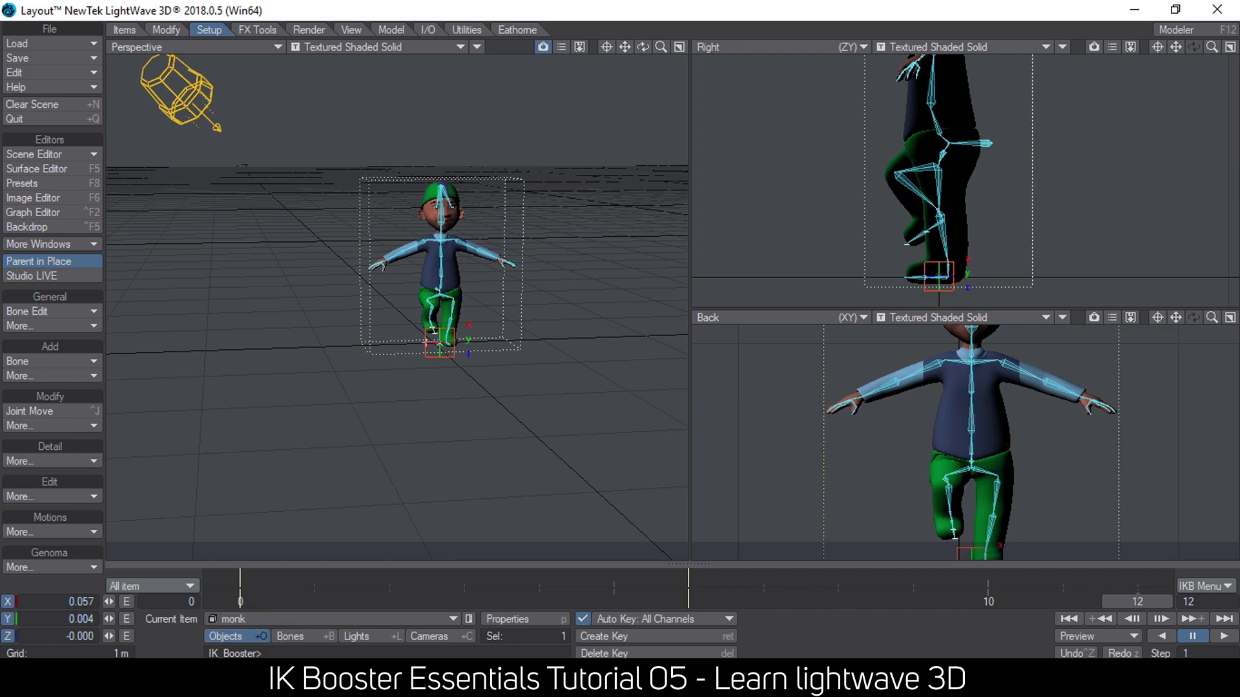
click(239, 601)
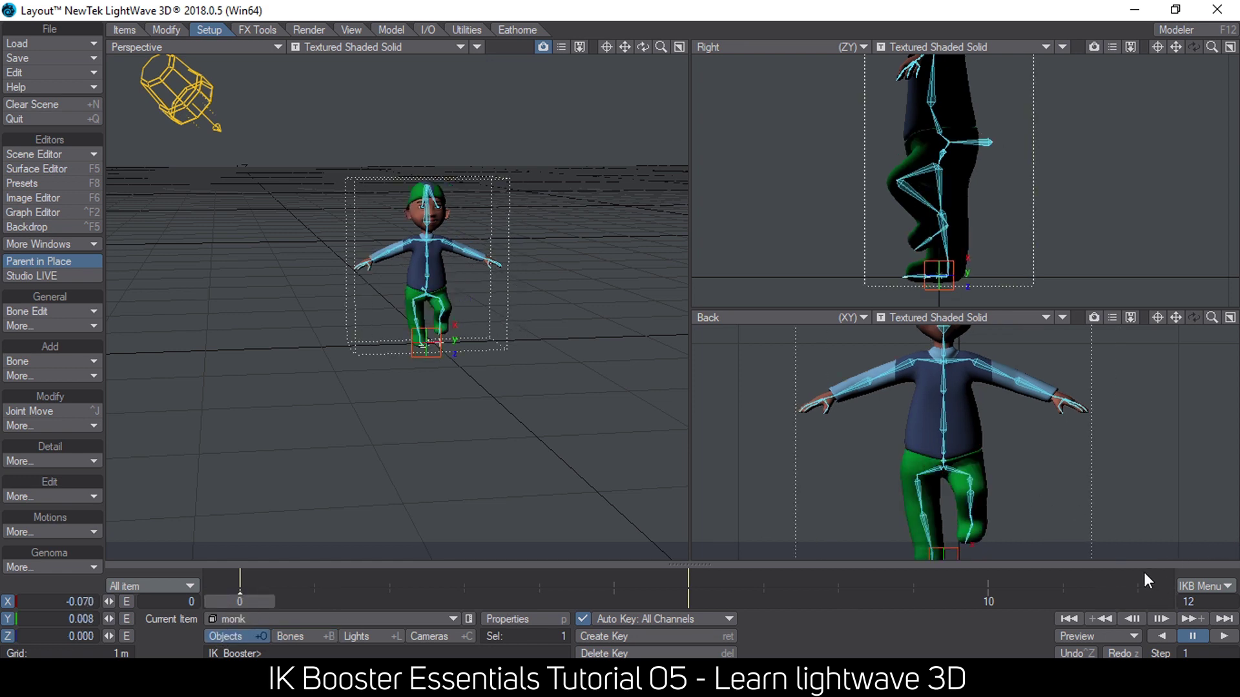
click(1199, 585)
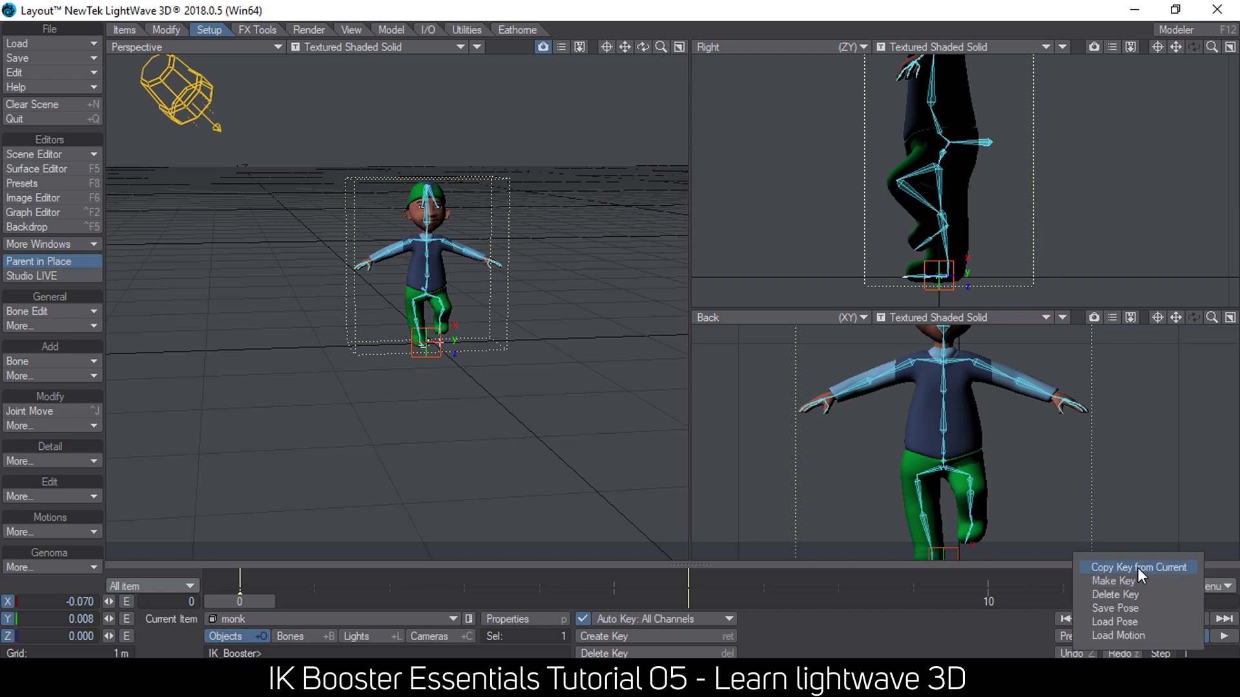
click(1137, 567)
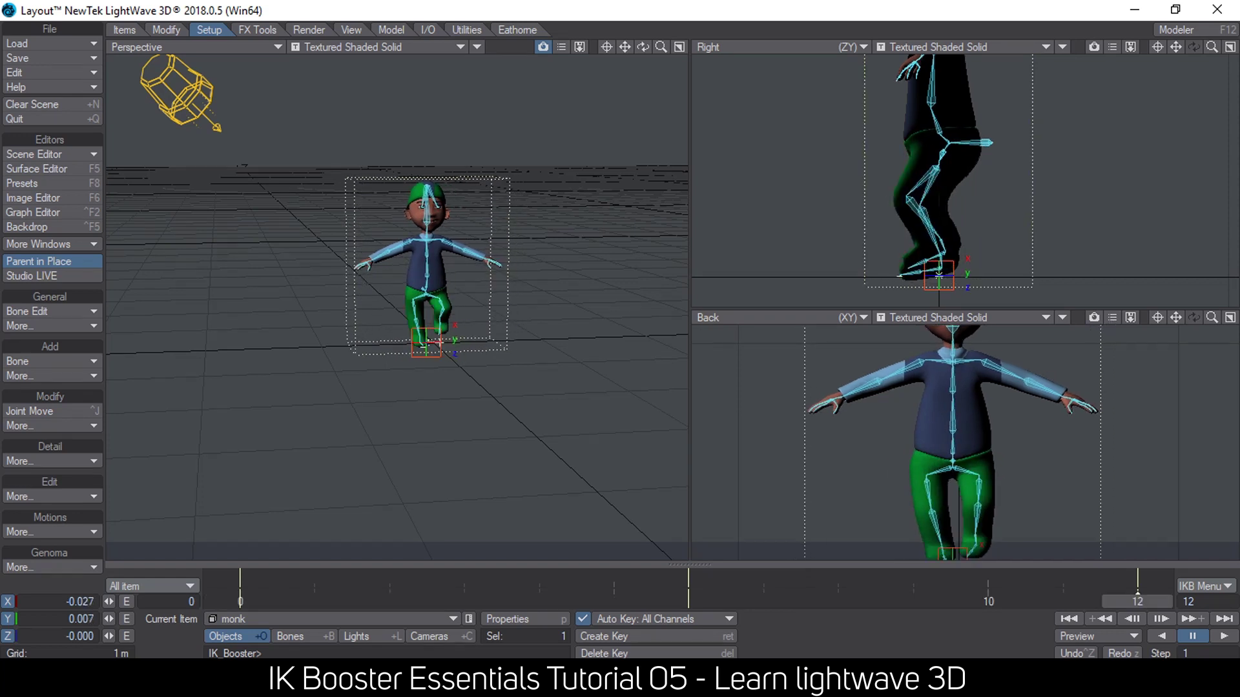
Step: Scrub the timeline between frames 12 and 0 to check the stepping motion in the perspective view
drag(661, 46, 723, 46)
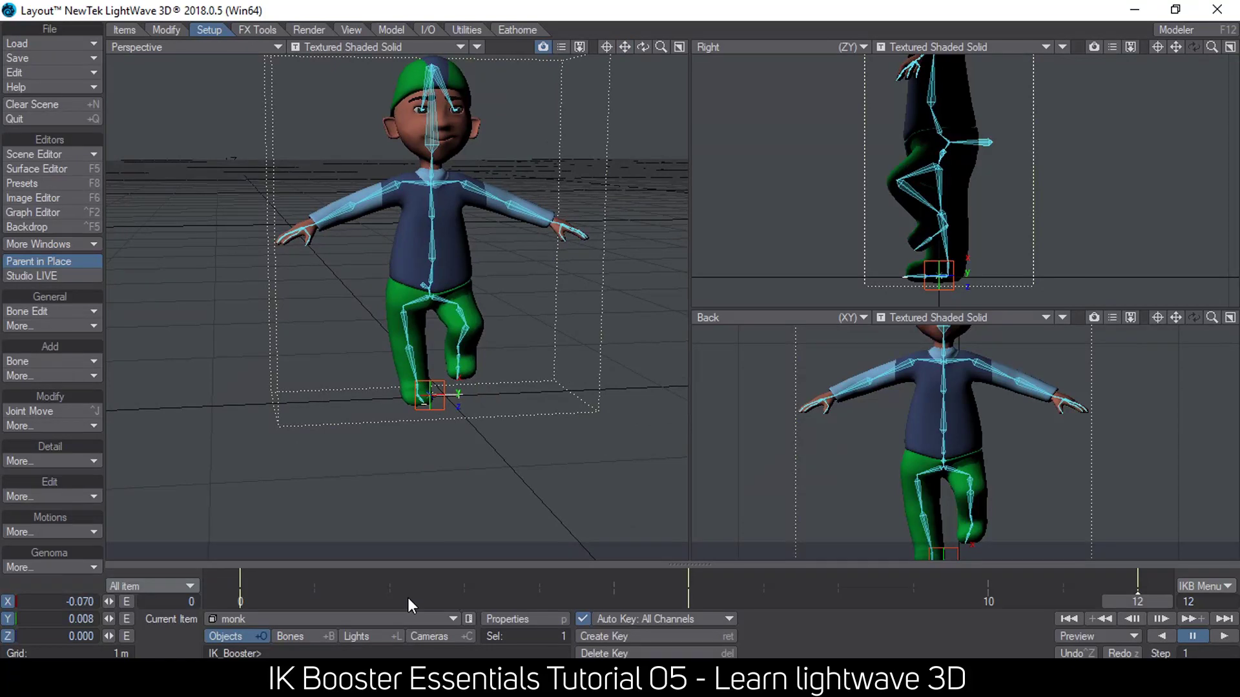
click(389, 600)
drag(389, 601, 239, 600)
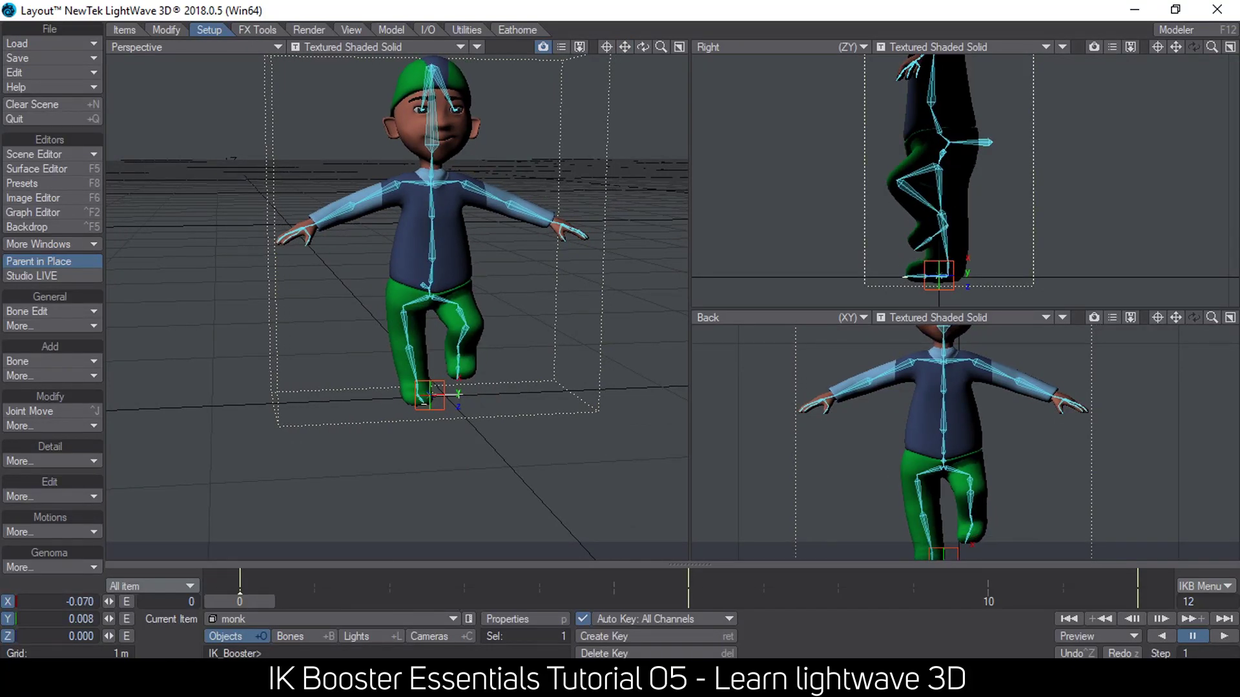
Step: At frame 2, move the left ankle forward and slightly up in the Right view
click(941, 210)
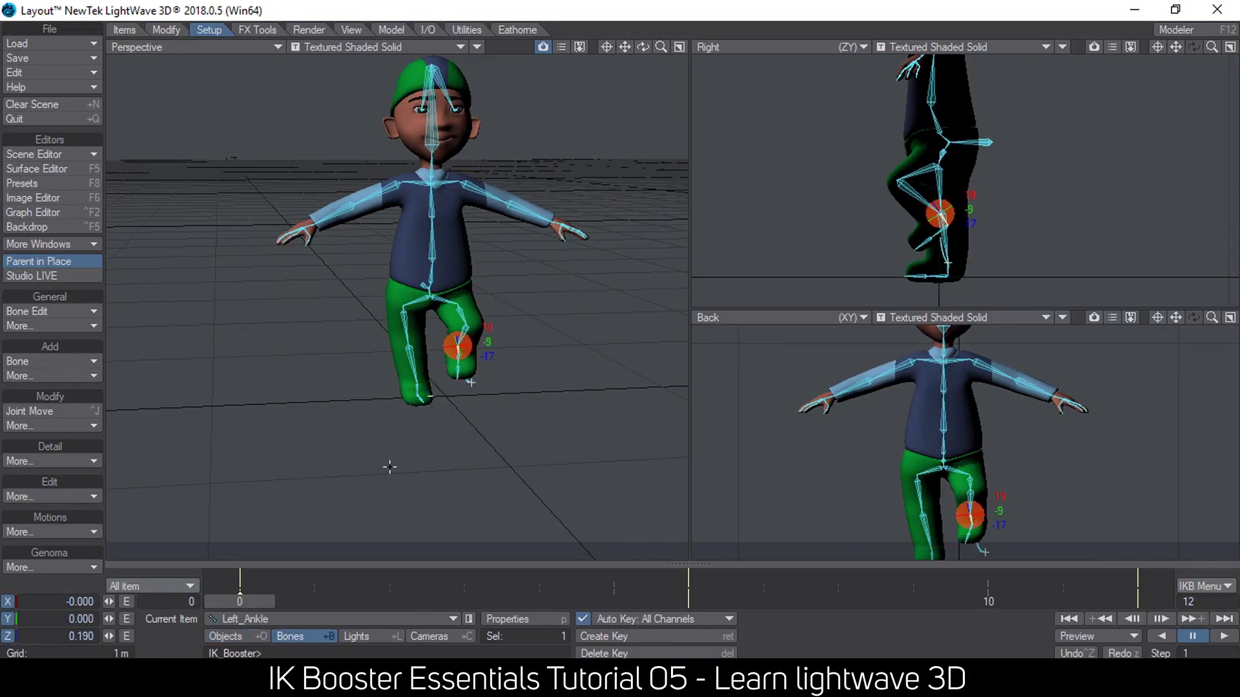
drag(253, 603, 403, 603)
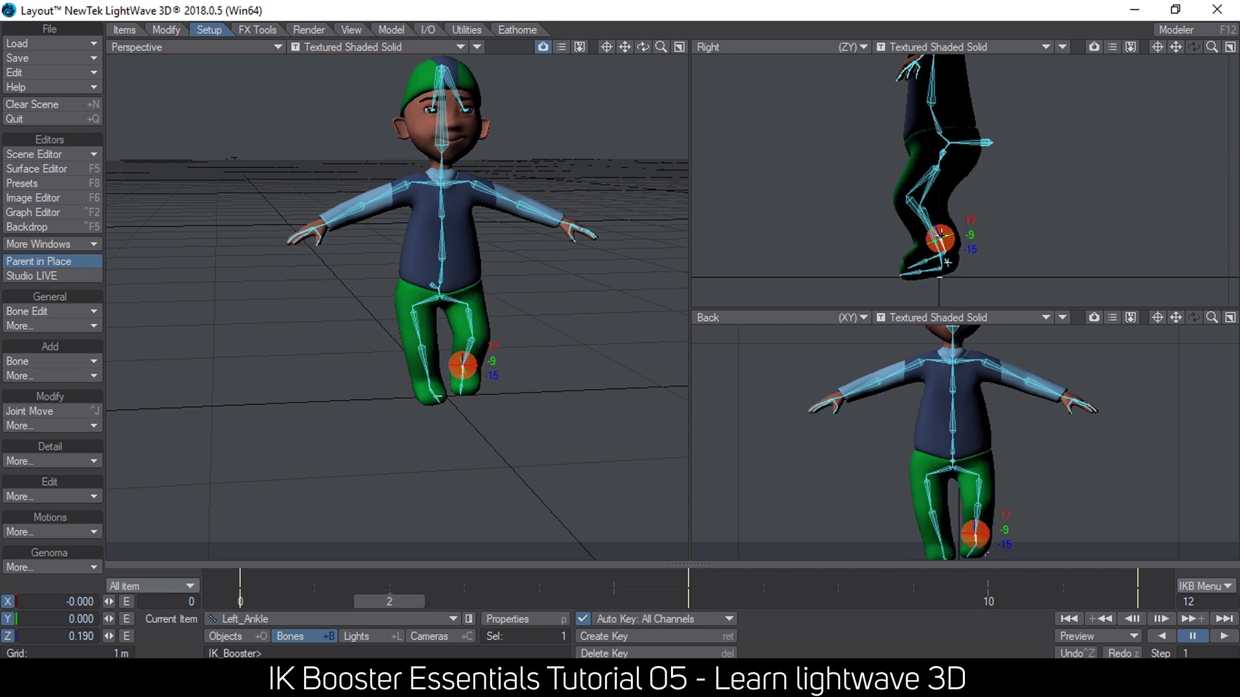
drag(940, 239, 898, 230)
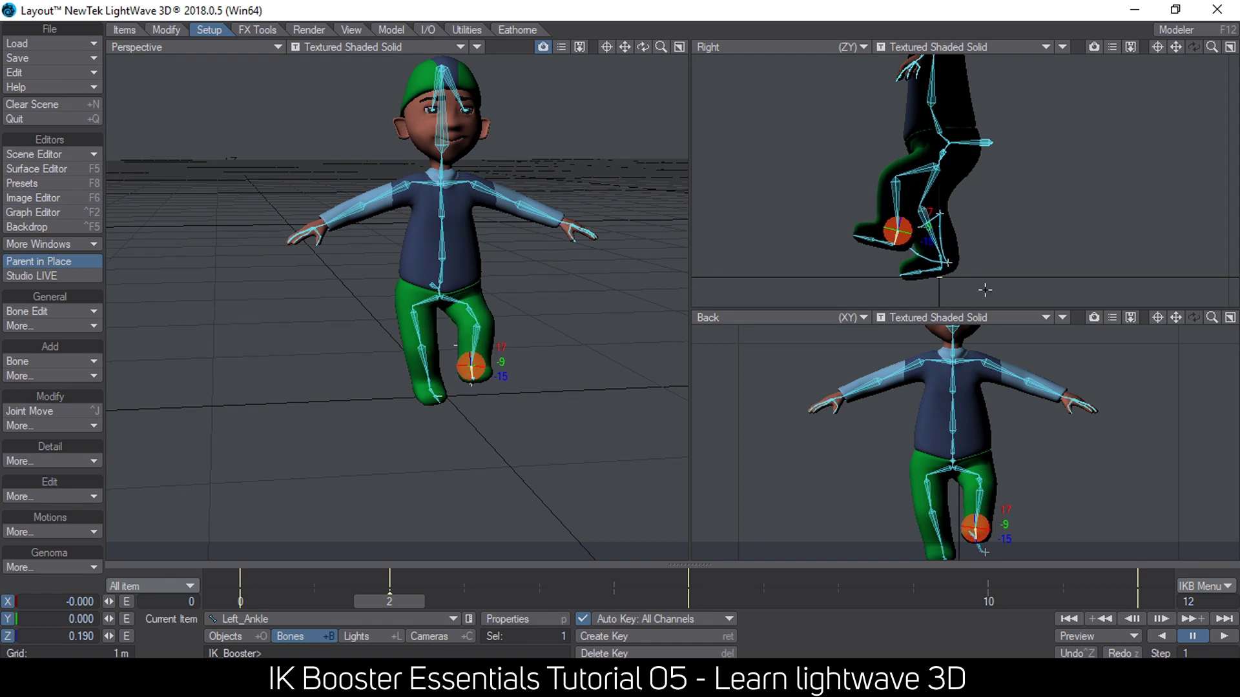
Step: Lower the COG slightly at frame 2 and move the right ankle back behind the body in the Right view
alt+drag(521, 306, 456, 314)
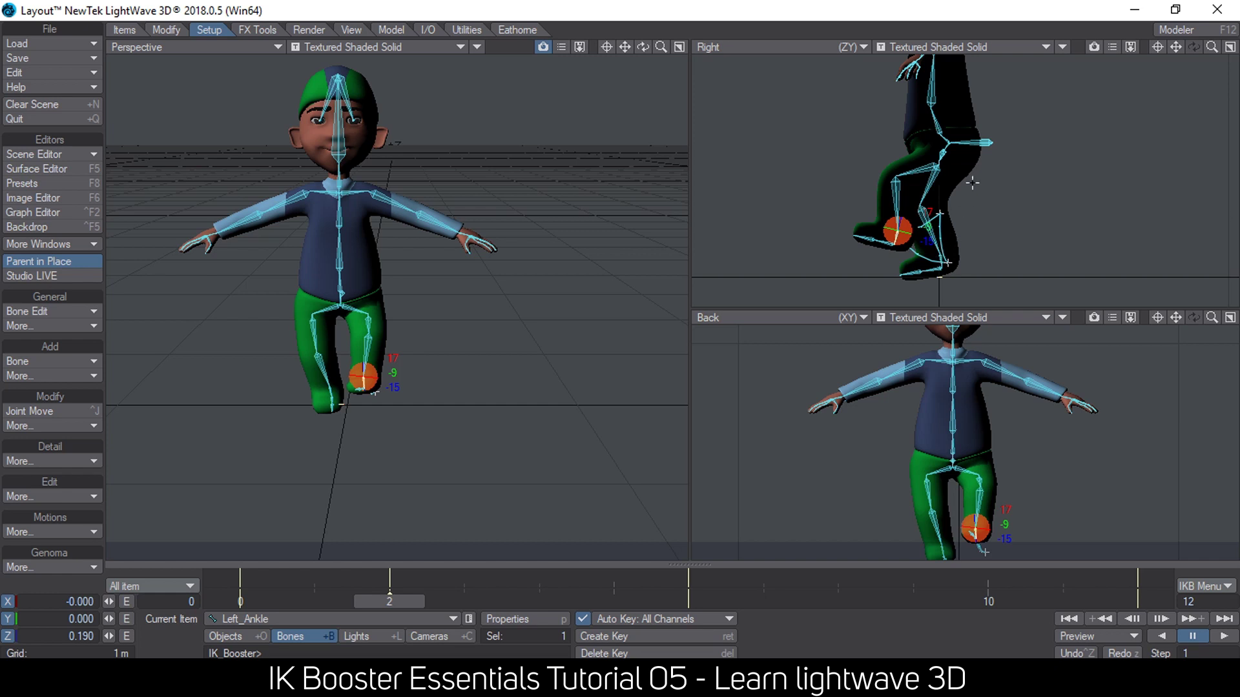
click(988, 142)
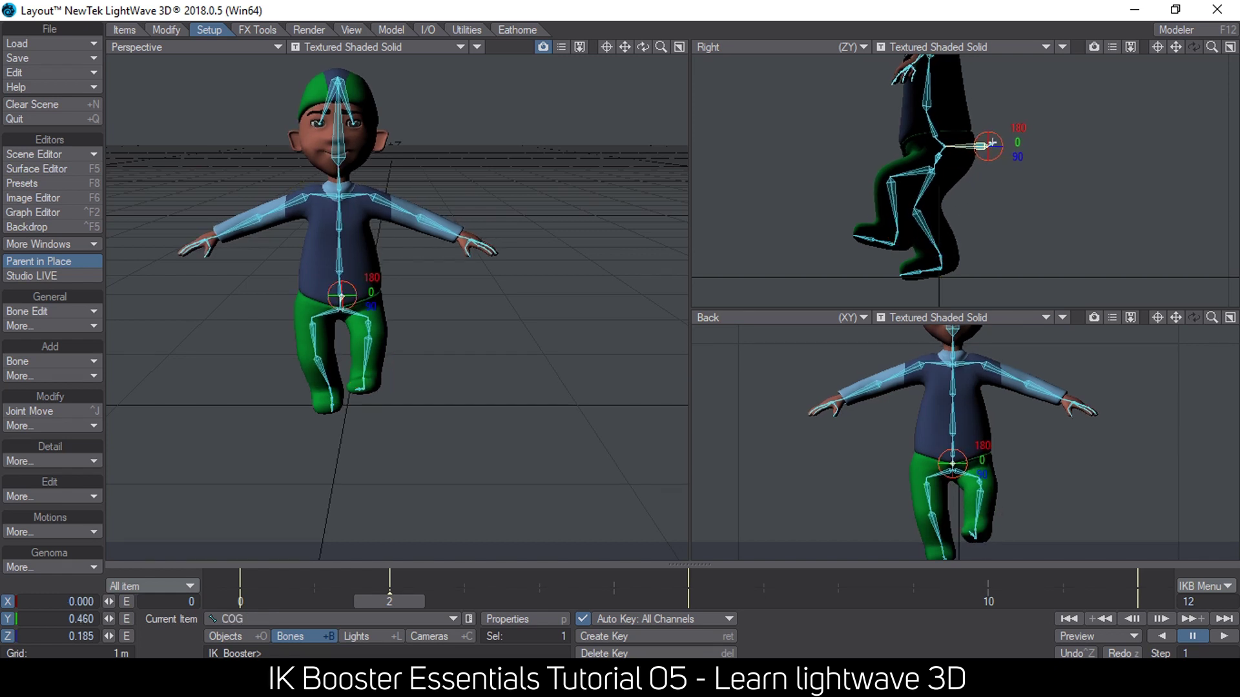
mouse_move(939, 255)
mouse_down()
mouse_move(975, 252)
mouse_move(958, 257)
mouse_up()
key(ctrl+z)
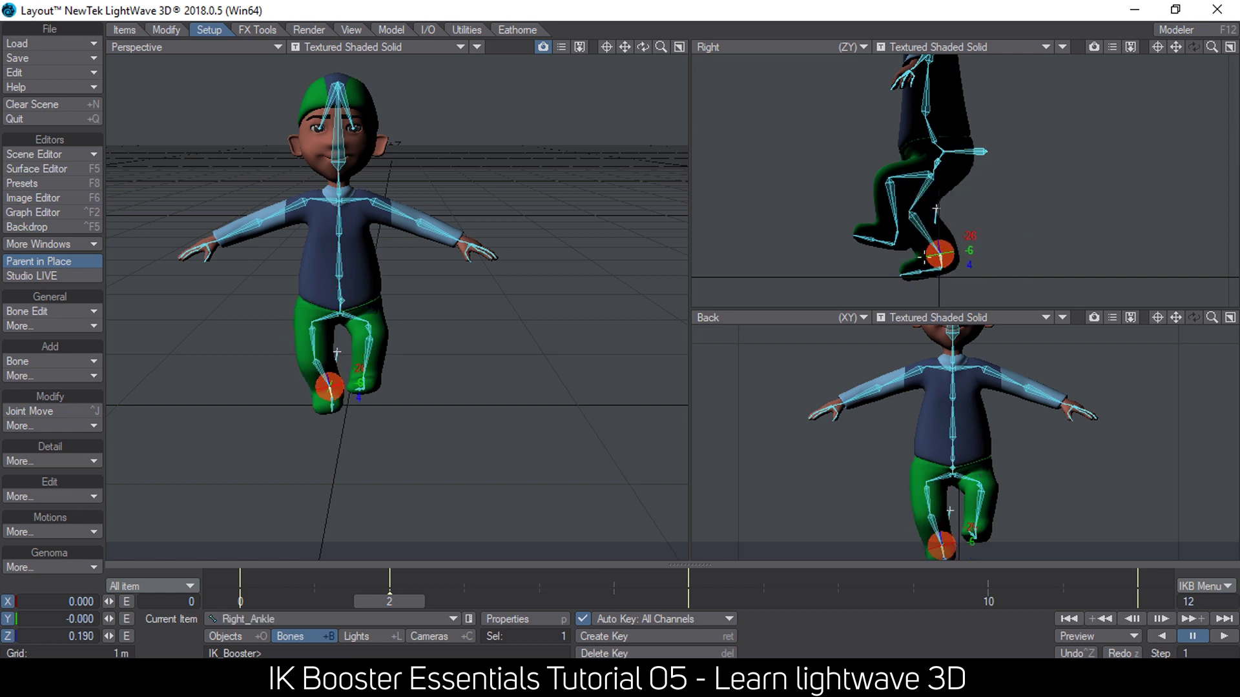
drag(941, 254, 987, 246)
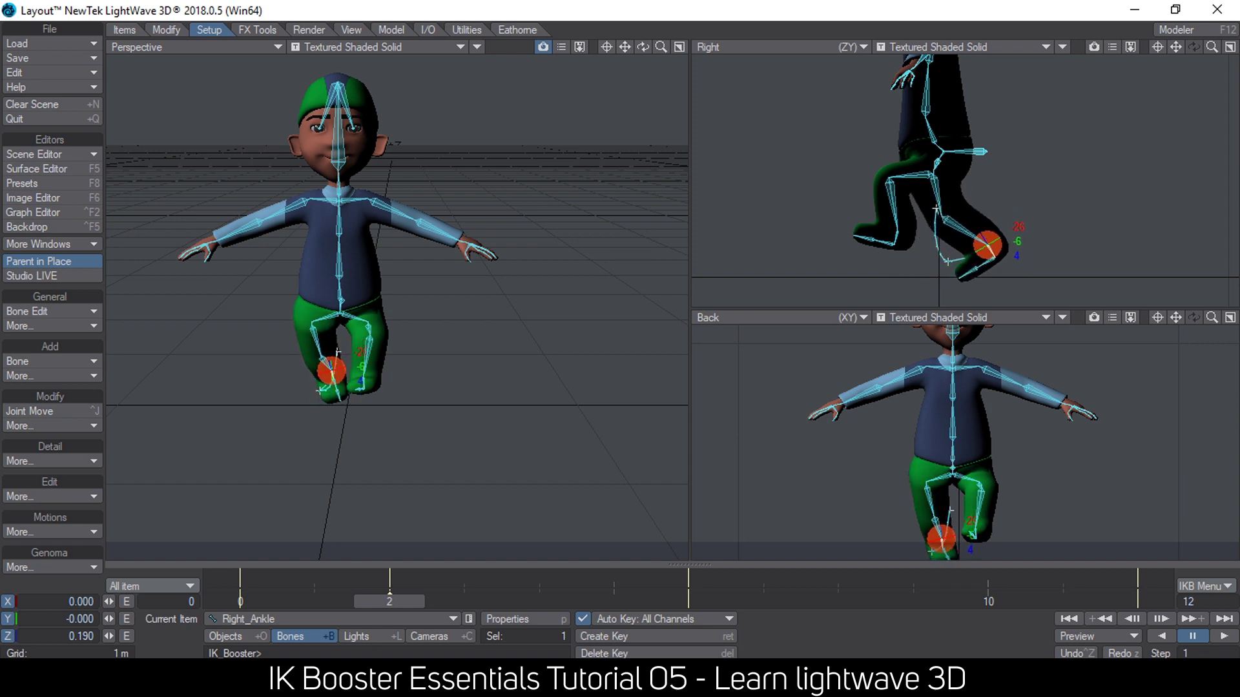
Step: Rotate the right foot downward to about -62 and bend the right toe to about -60 at frame 2
click(994, 256)
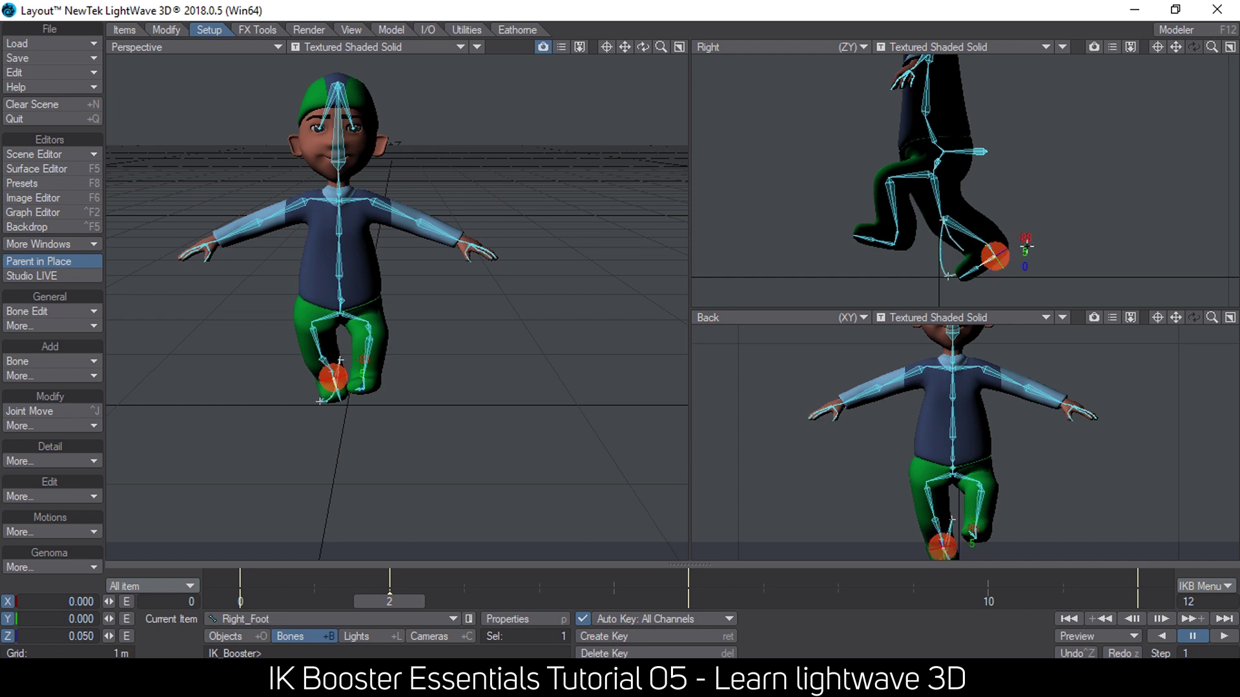
drag(1024, 237, 997, 263)
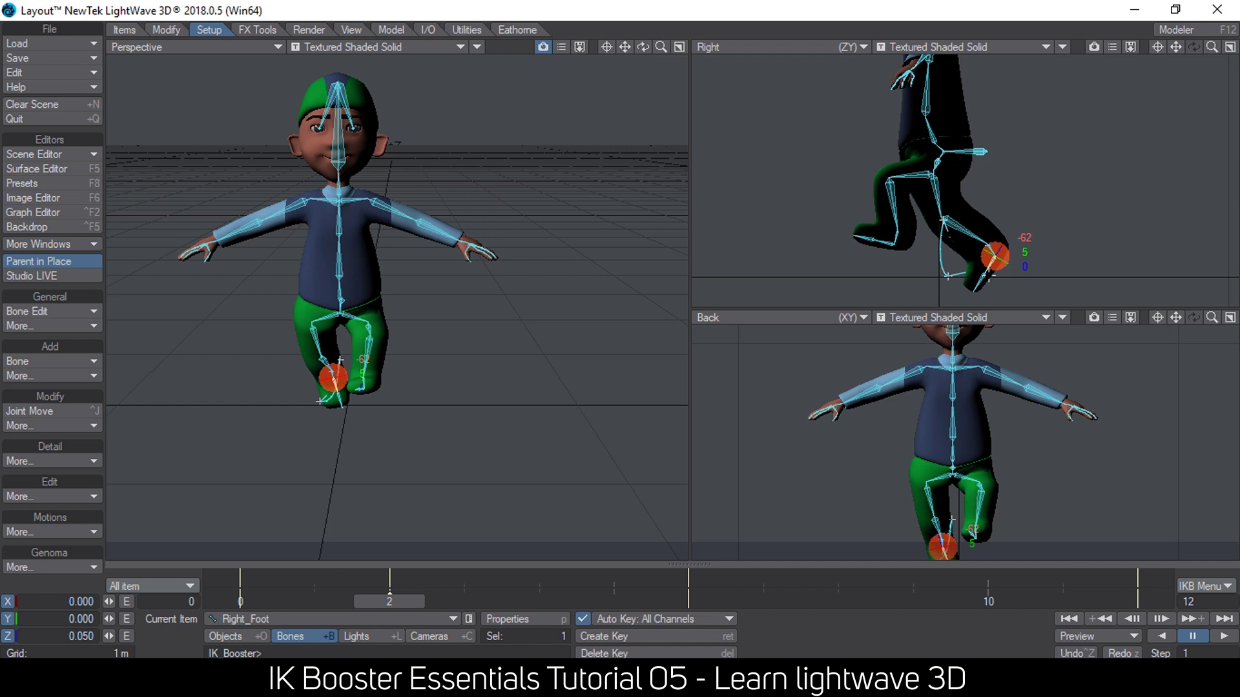
click(985, 284)
drag(1013, 255, 956, 254)
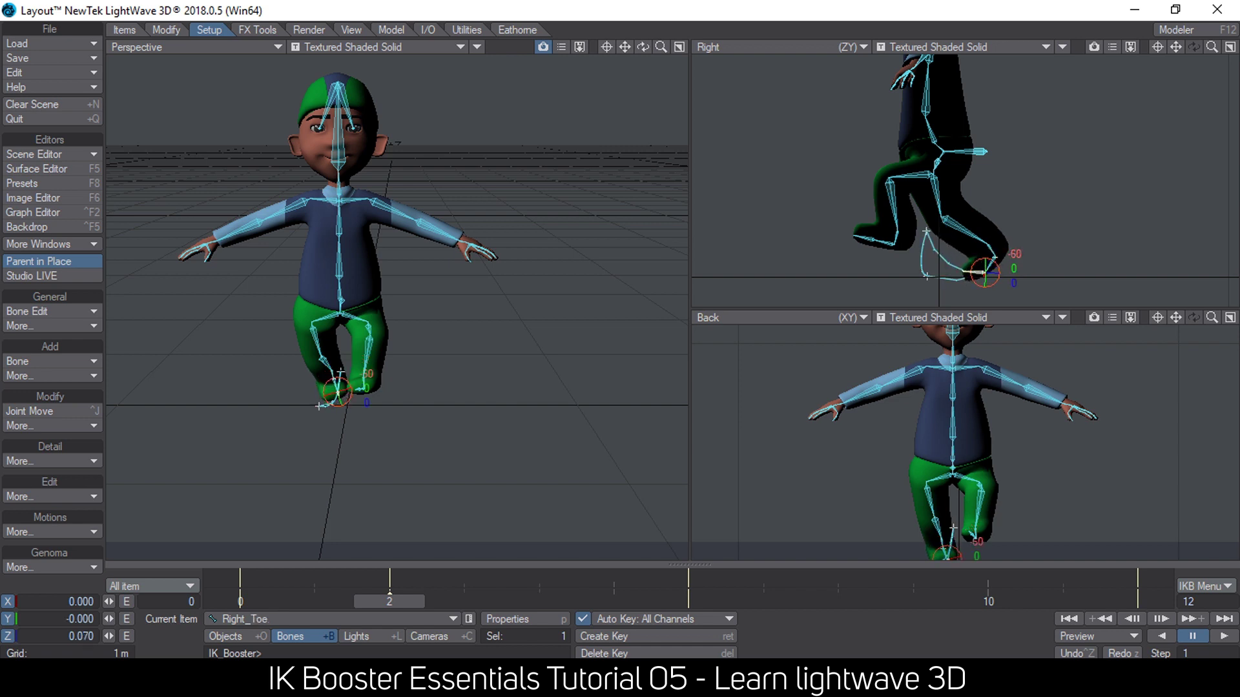
Step: Nudge the left lower leg slightly inward in the perspective view at frame 2
mouse_move(643, 48)
mouse_down()
mouse_move(743, 49)
mouse_move(653, 49)
mouse_up()
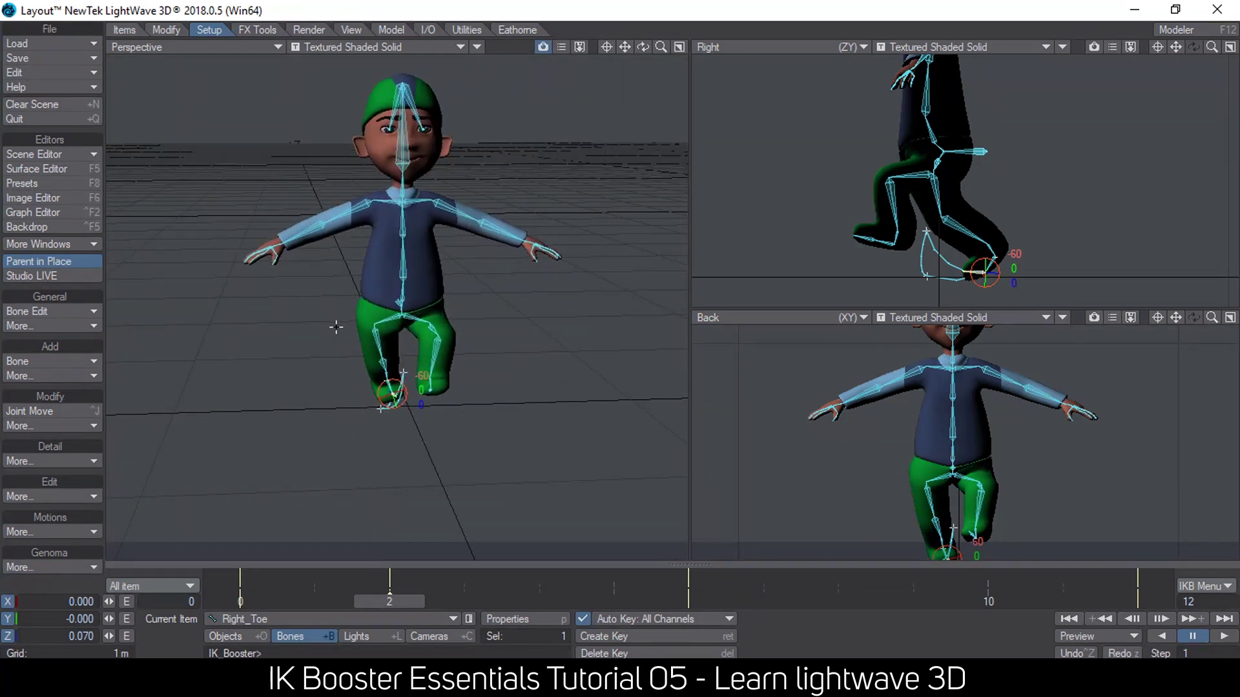
click(437, 336)
drag(436, 335, 434, 336)
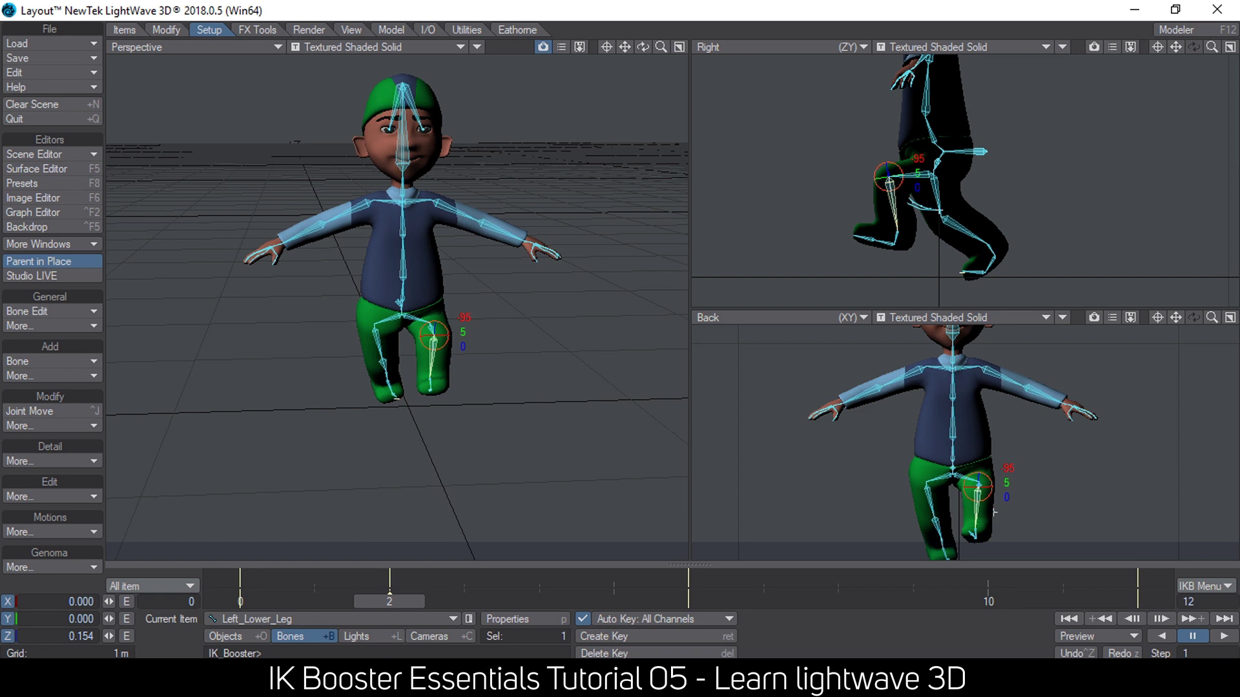
Step: At frame 4, move the right ankle back and up in the Right view so the leg trails behind the body
scroll(488, 299, down, 2)
drag(643, 47, 689, 47)
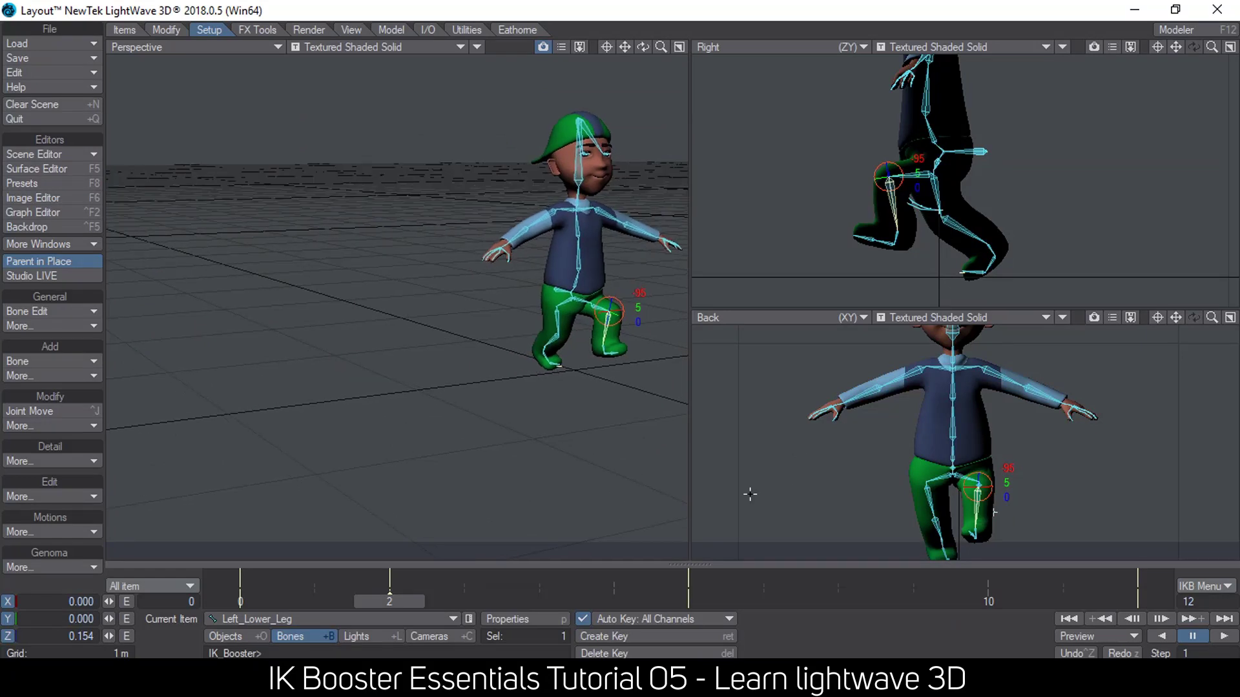
click(530, 599)
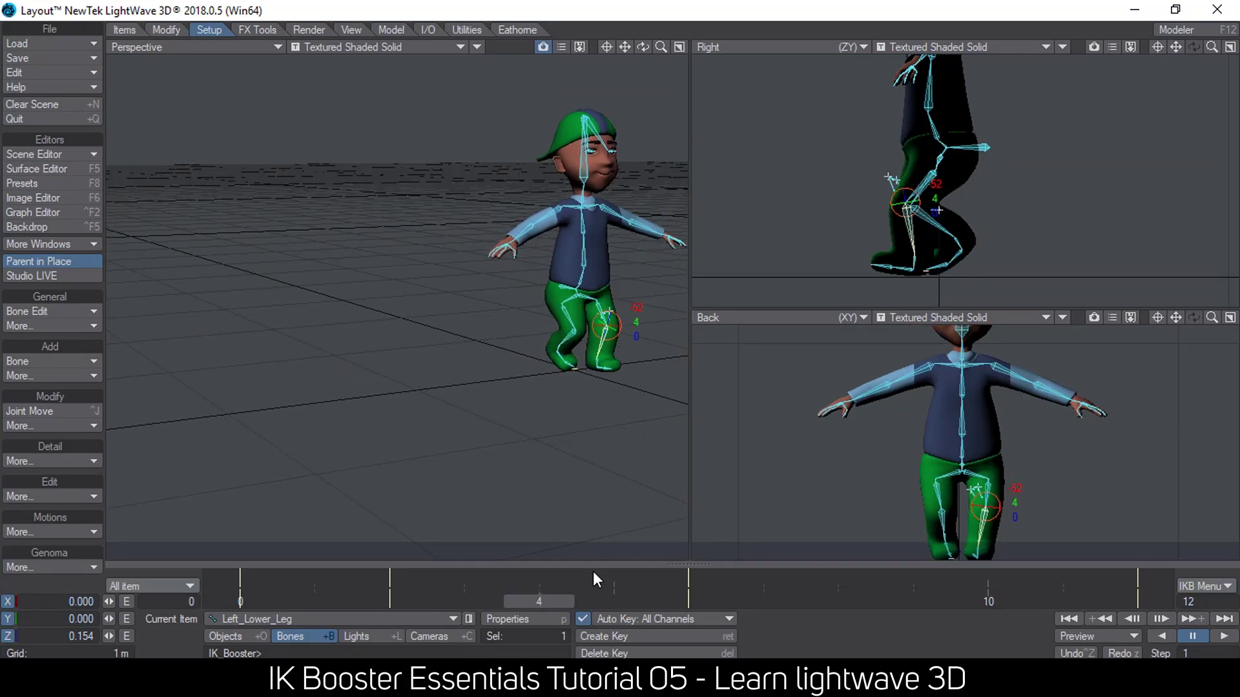
alt+drag(1032, 221, 970, 223)
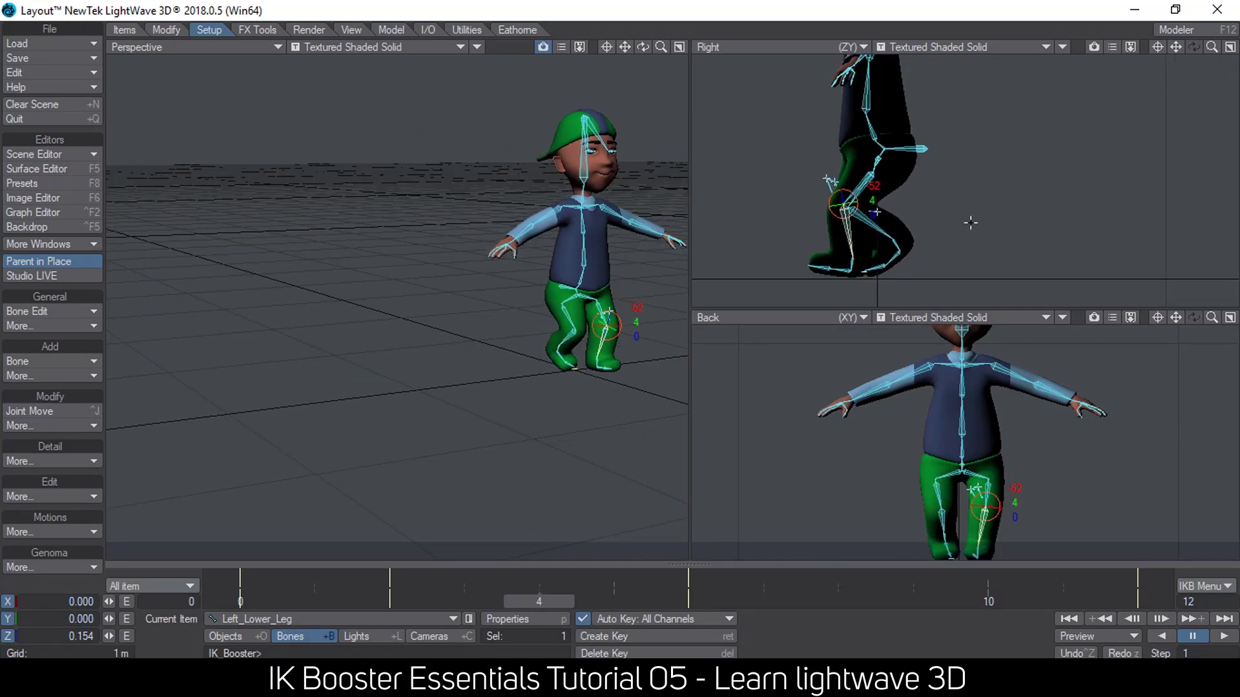
click(893, 239)
drag(893, 239, 942, 216)
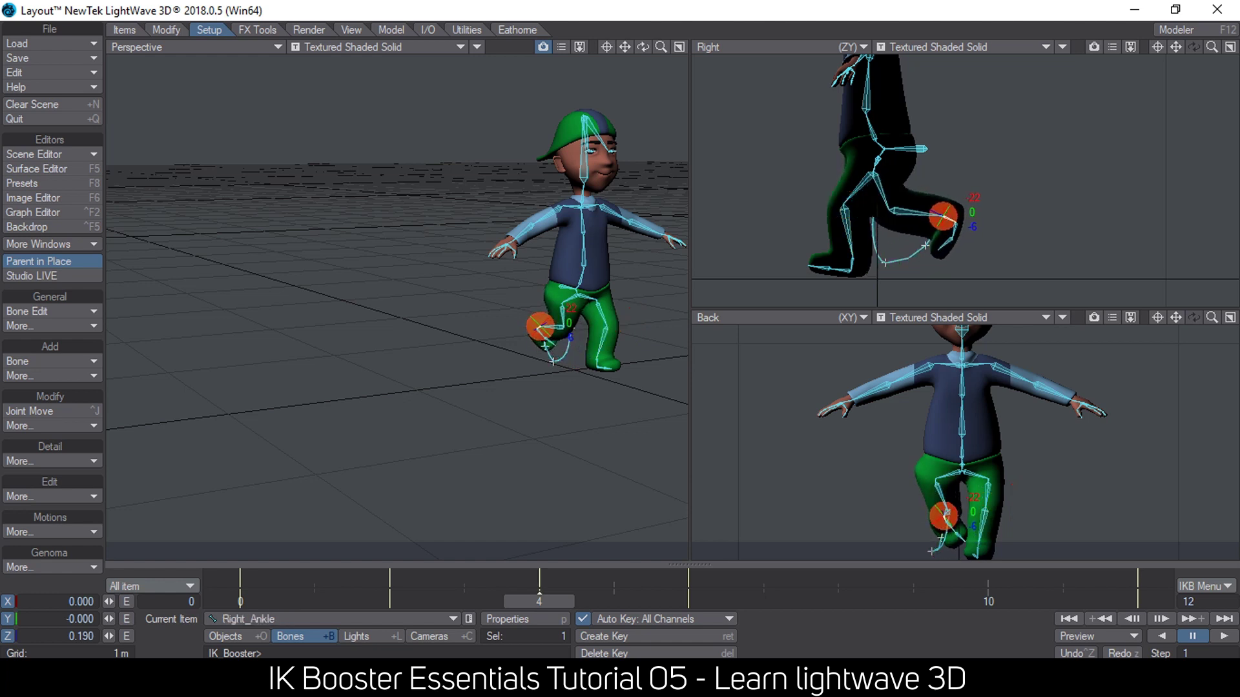
Step: Rotate the right foot backward behind the raised leg and adjust the right toe at frame 4
click(954, 223)
drag(955, 222, 973, 240)
click(965, 236)
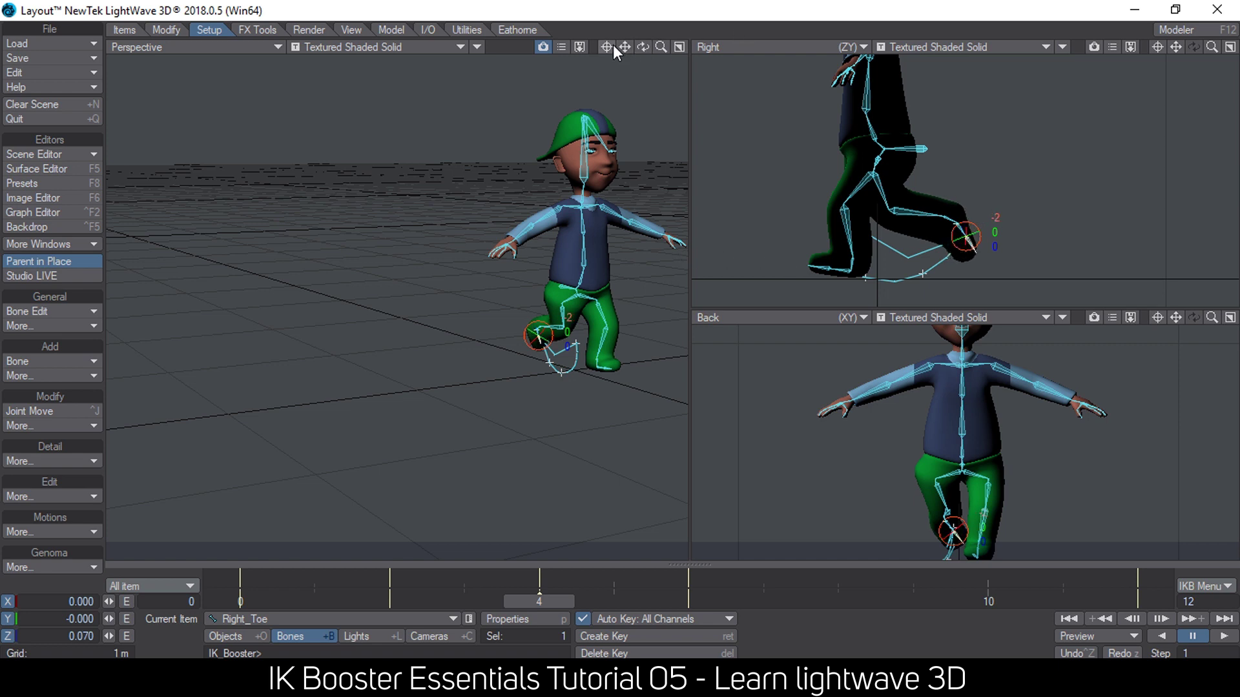
Step: Swing the right lower leg outward to about 25 in the perspective view at frame 4
drag(613, 45, 574, 46)
drag(661, 46, 687, 49)
alt+drag(387, 388, 245, 420)
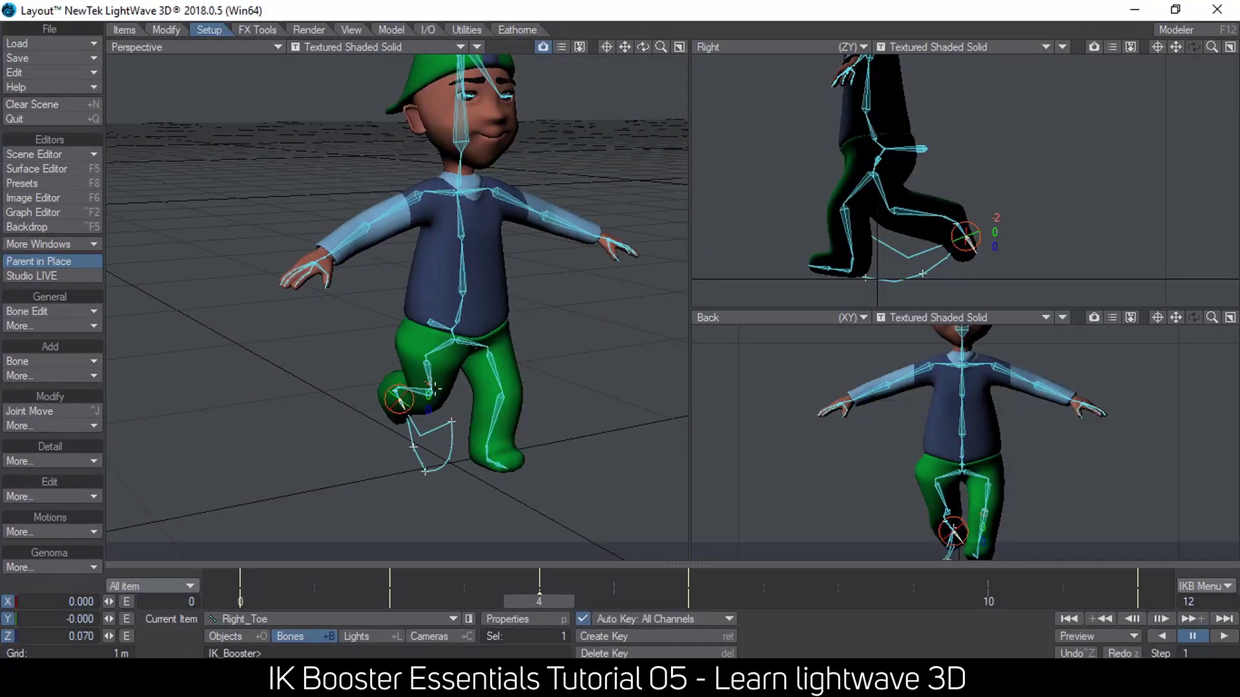
drag(431, 393, 382, 393)
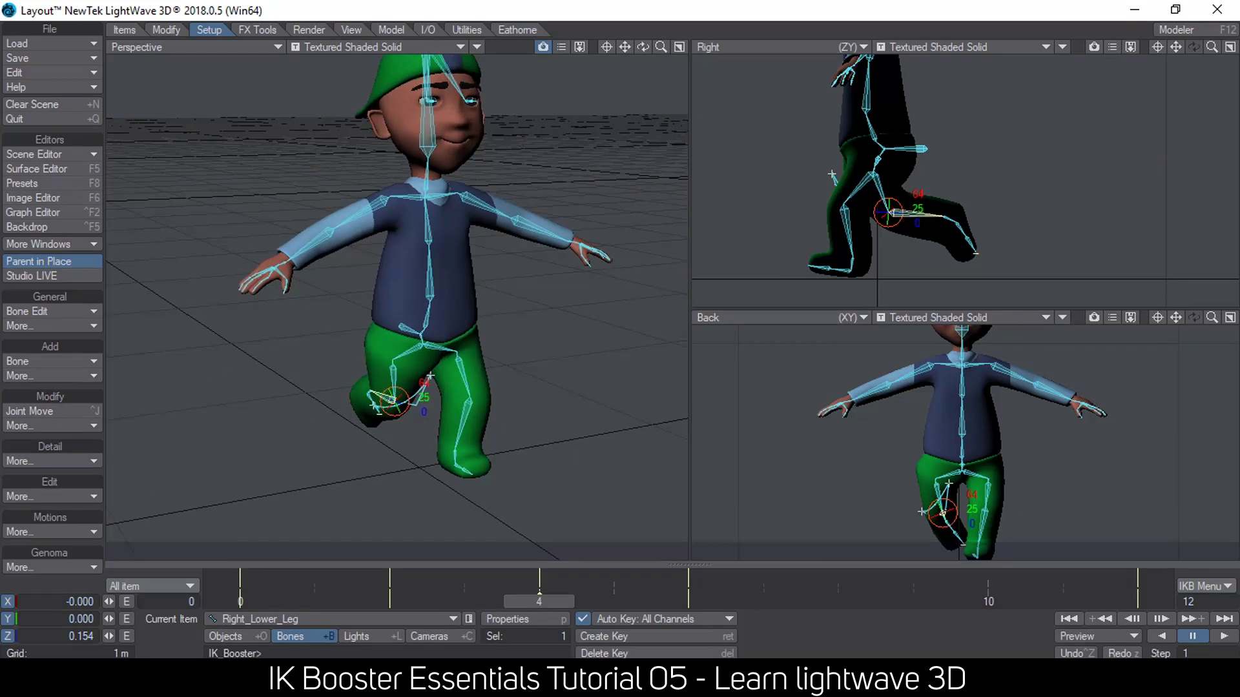
Step: Turn the right foot to about -18 in the Back view and nudge the left ankle back toward the body at frame 4
click(956, 521)
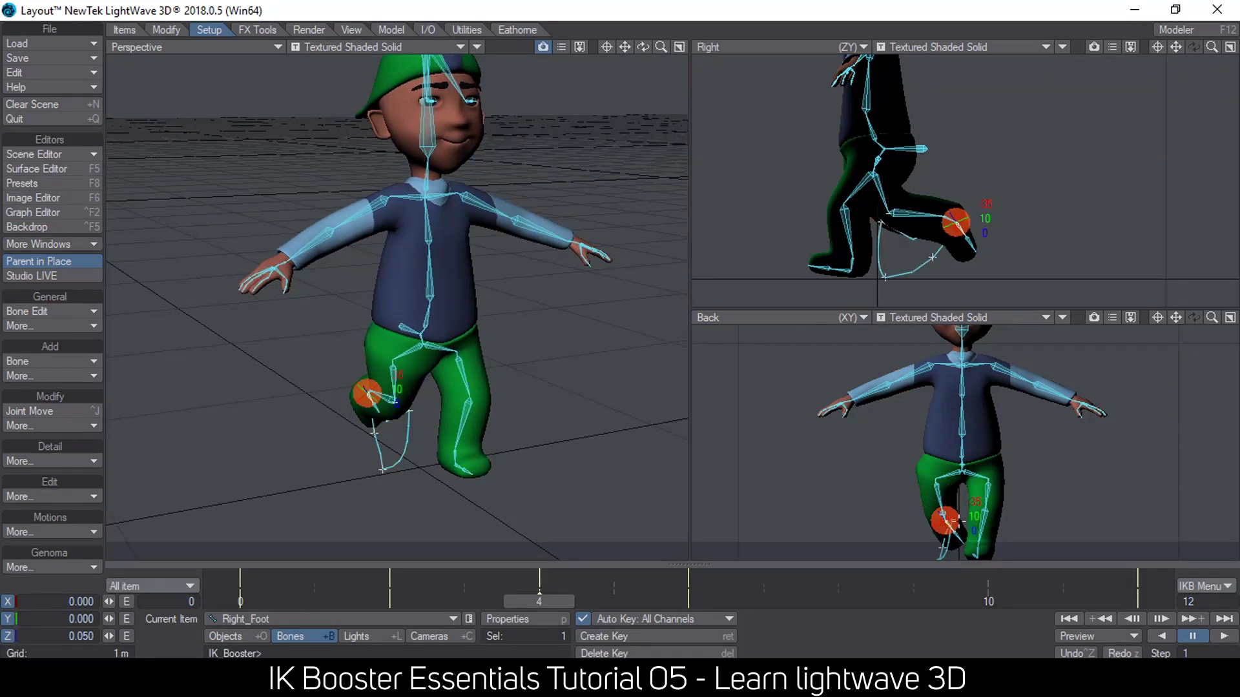
drag(974, 516, 953, 517)
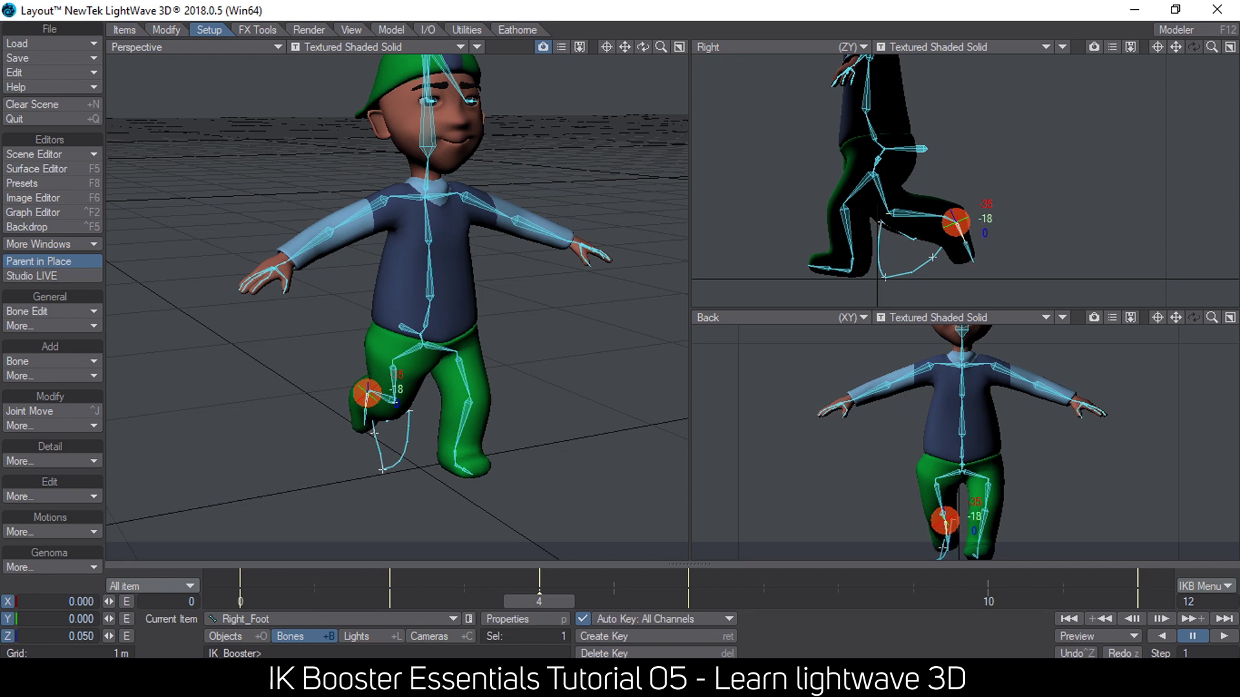
alt+drag(446, 304, 391, 316)
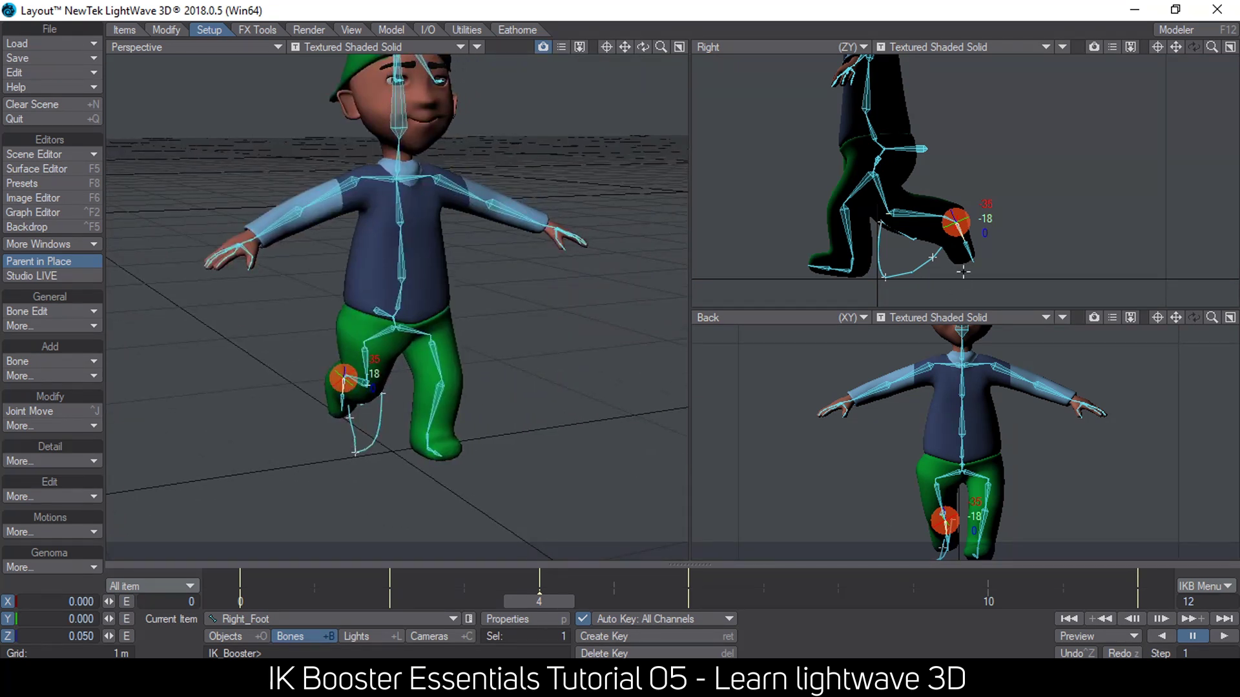
click(856, 254)
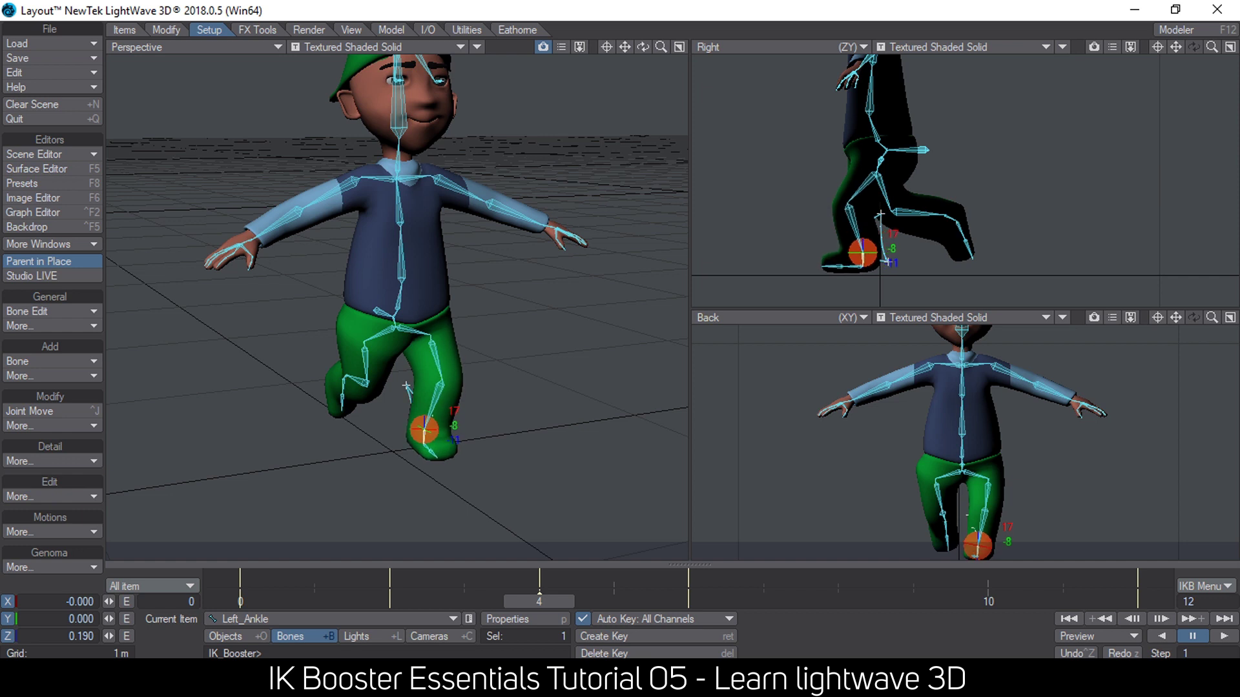
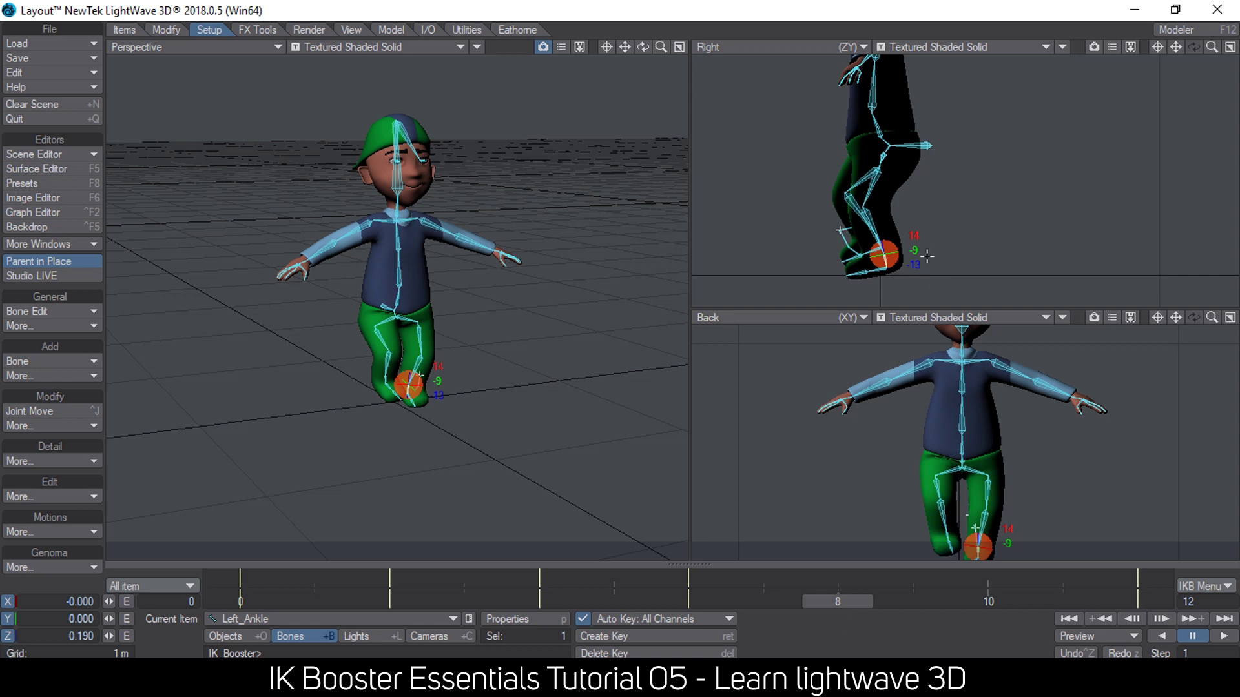
Step: Check the poses at frames 2 and 6, and at frame 8 move the right ankle forward and the left ankle back
click(388, 599)
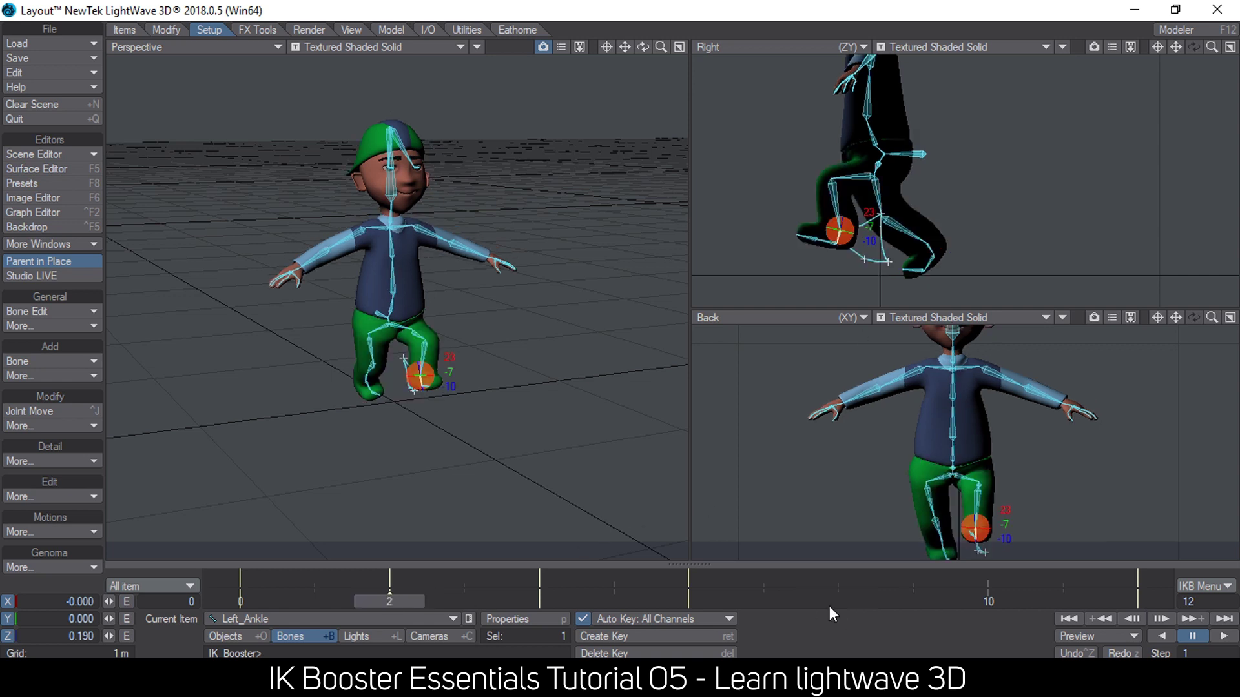
click(684, 603)
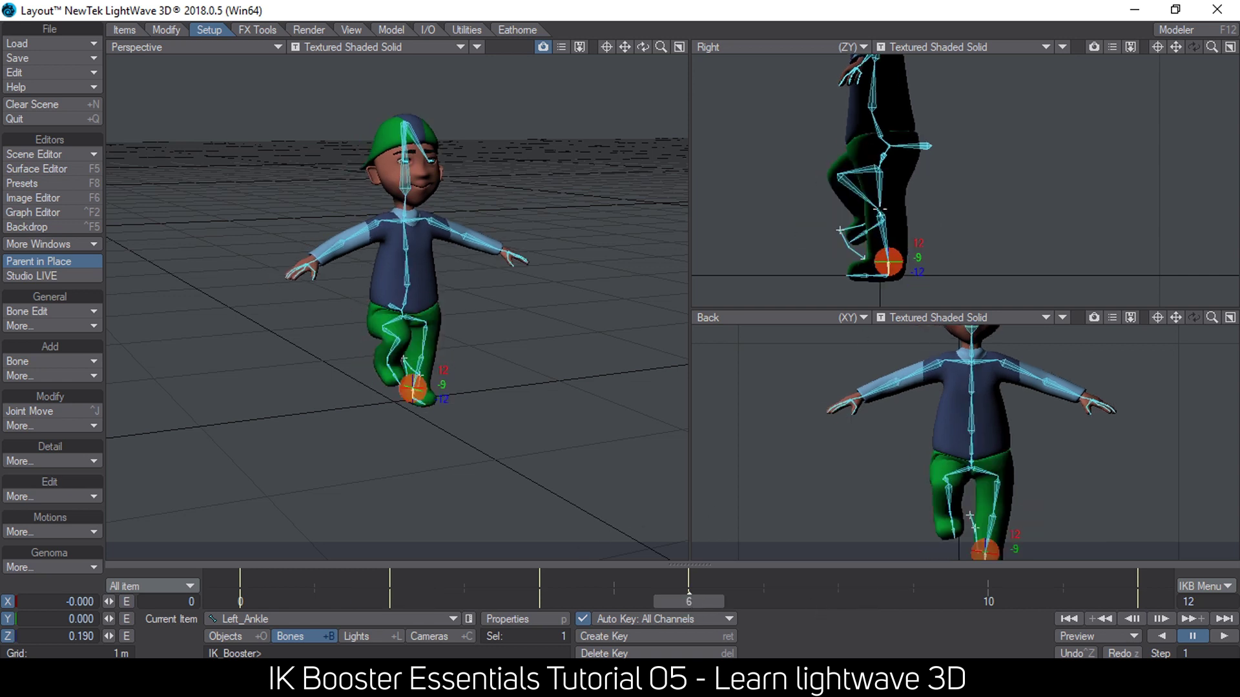
click(878, 208)
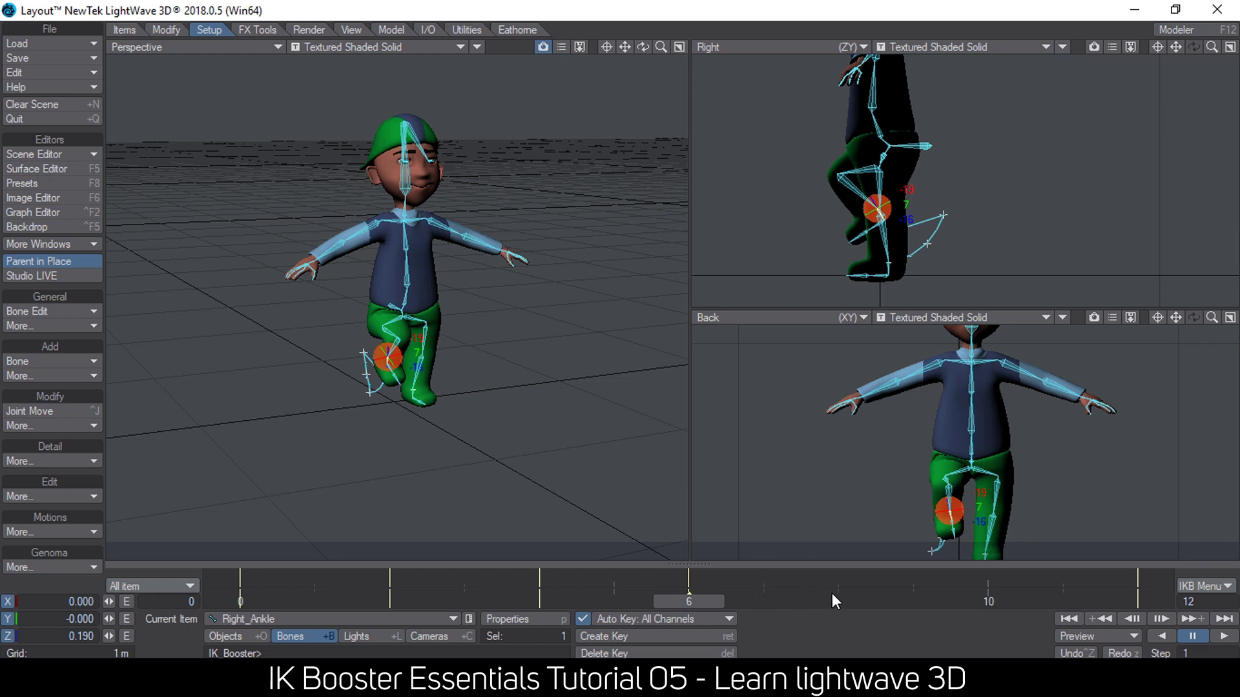
click(834, 602)
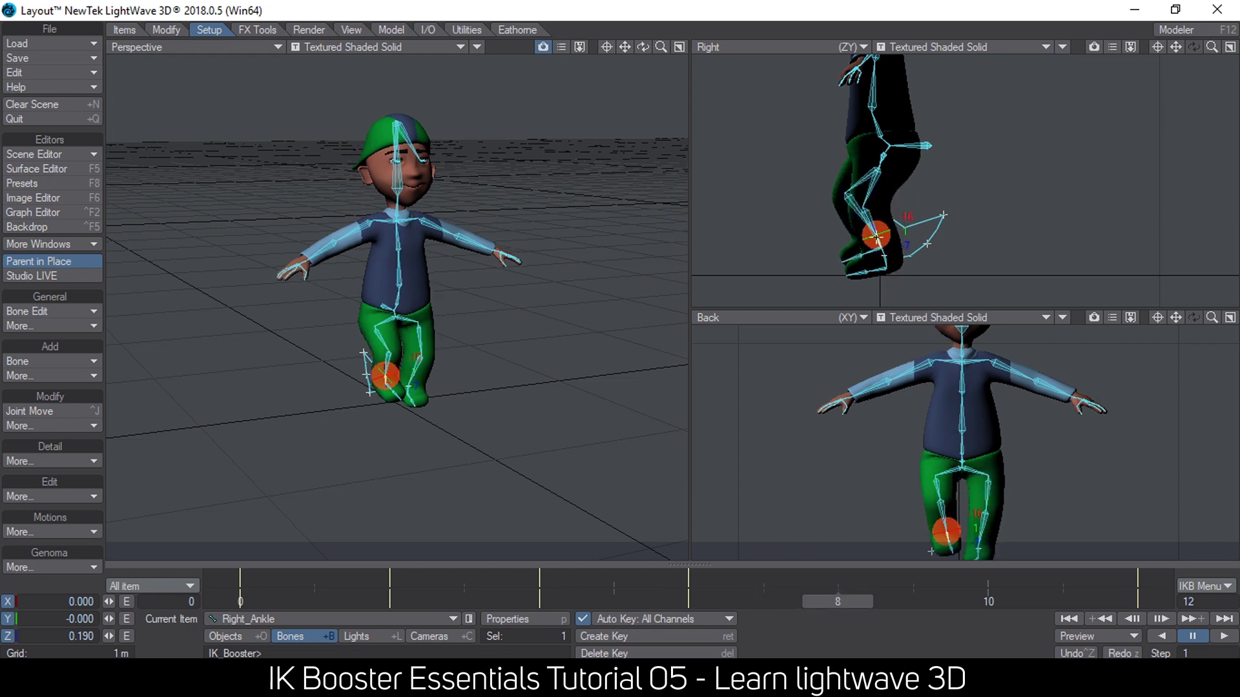
drag(876, 234, 917, 248)
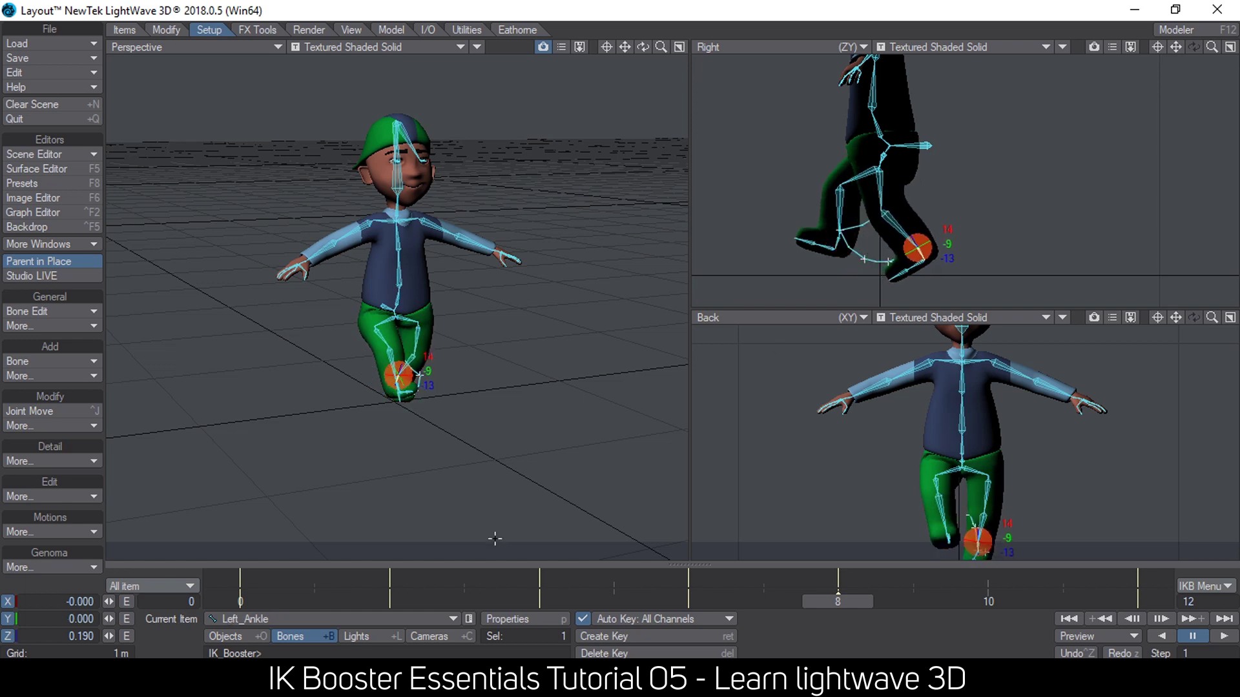
Step: Compare with the frame 4 pose and lower the COG slightly at frame 8 in the Right view
drag(838, 601, 539, 601)
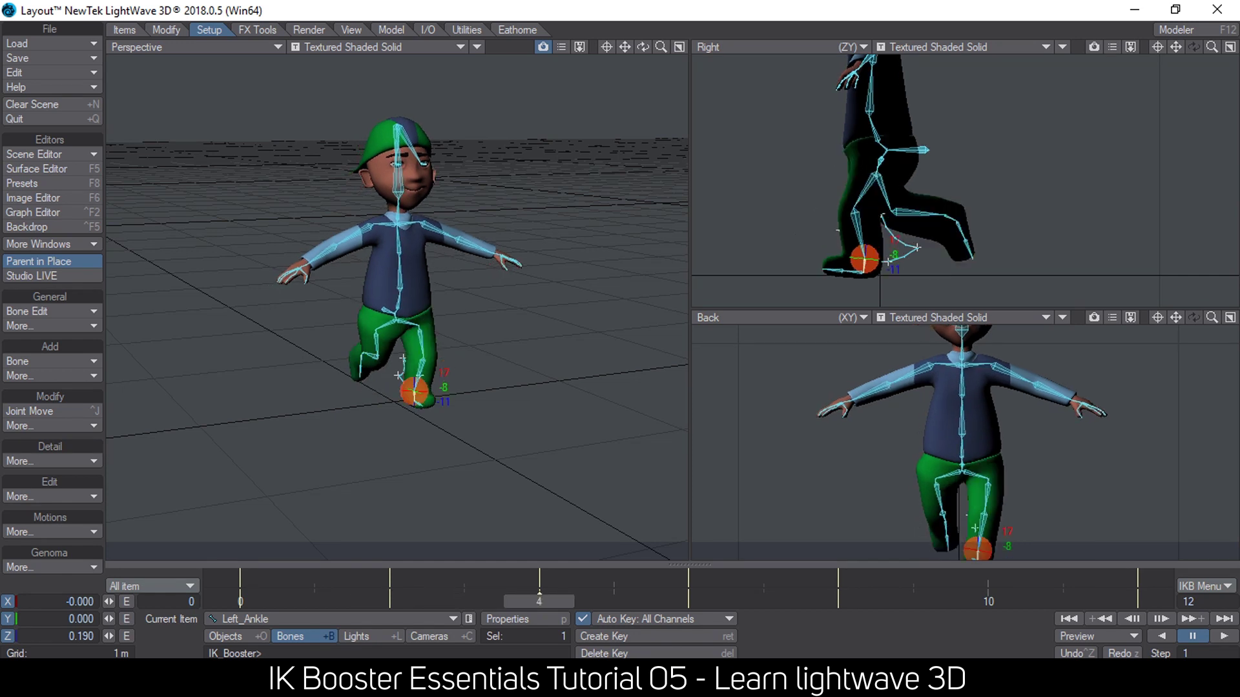
click(924, 149)
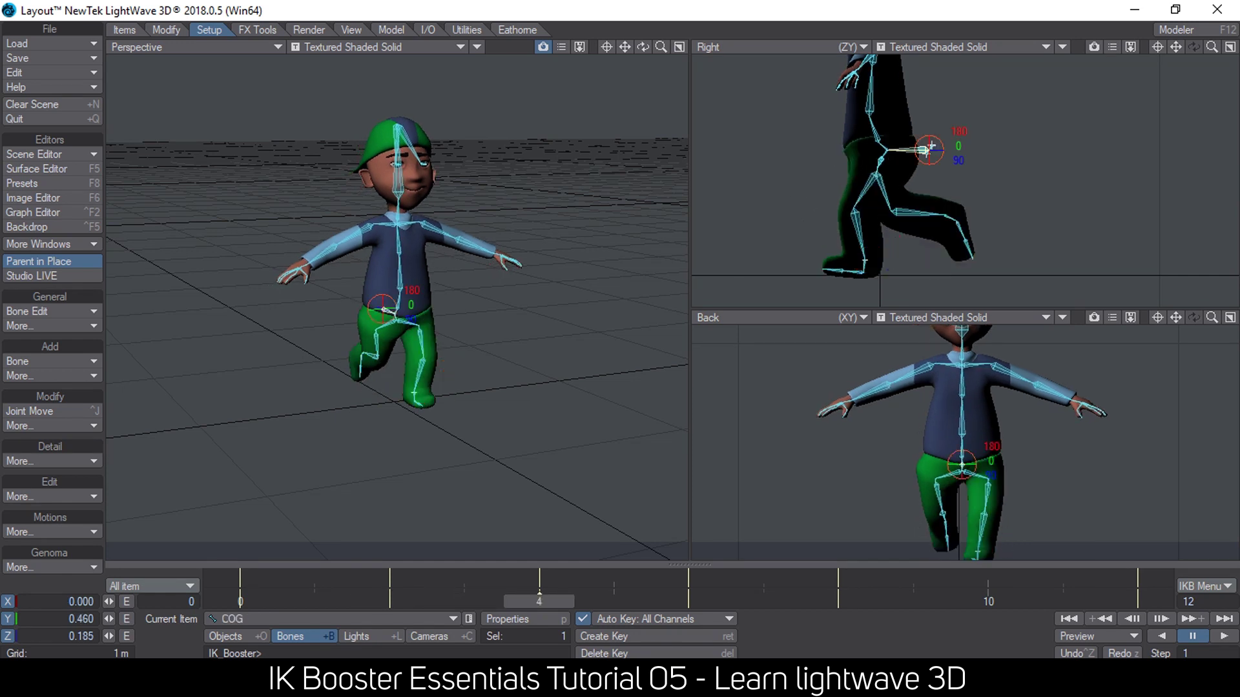
drag(931, 146, 930, 152)
mouse_move(535, 599)
mouse_down()
mouse_move(240, 601)
mouse_move(539, 601)
mouse_up()
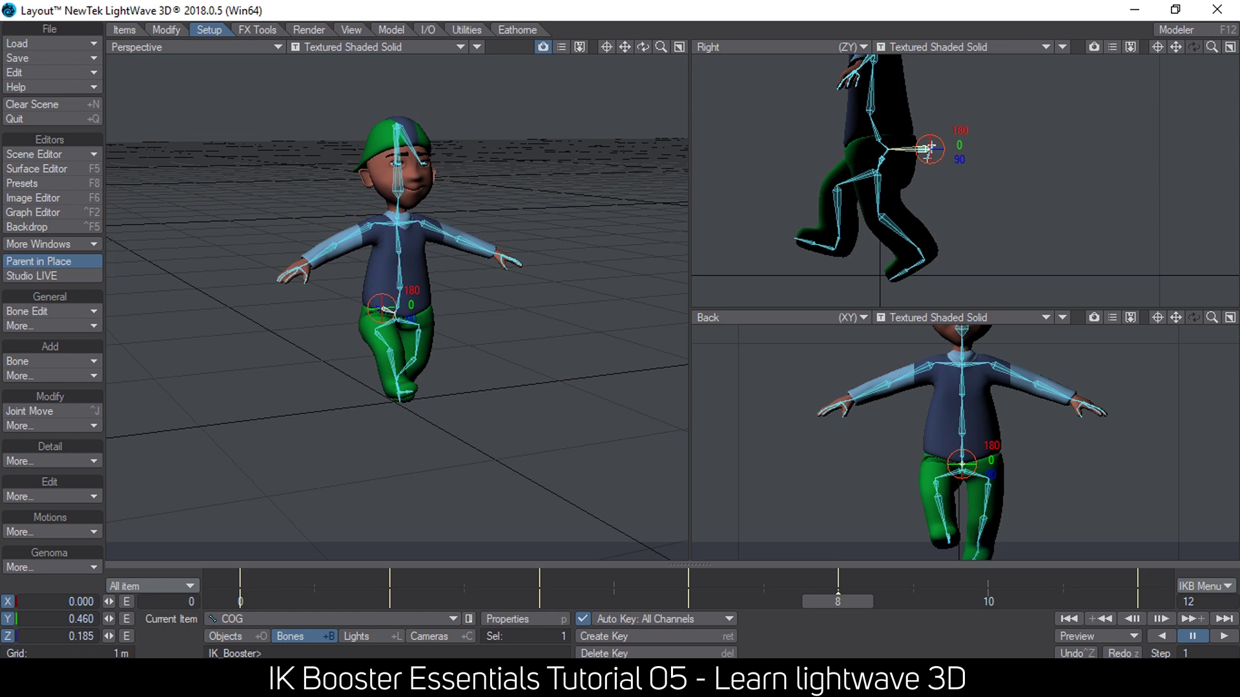
Step: Move the left ankle further back and up at frame 8 and lower the COG a little more
click(920, 242)
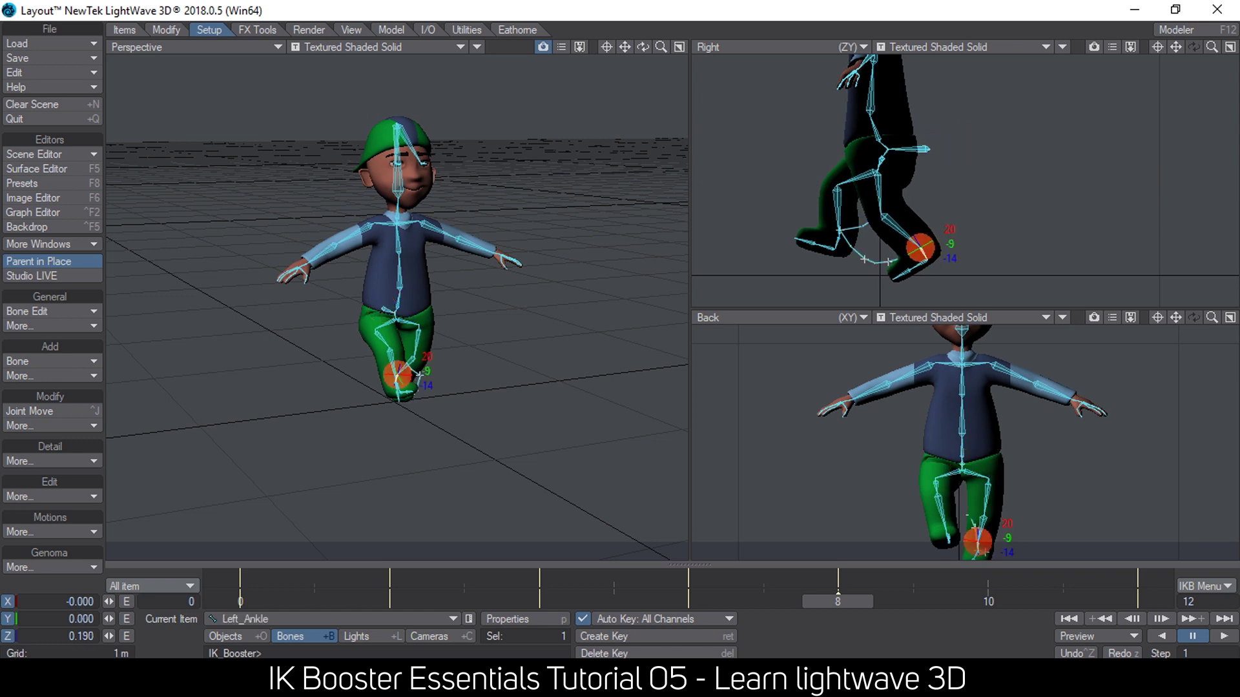
drag(927, 248, 935, 236)
click(925, 148)
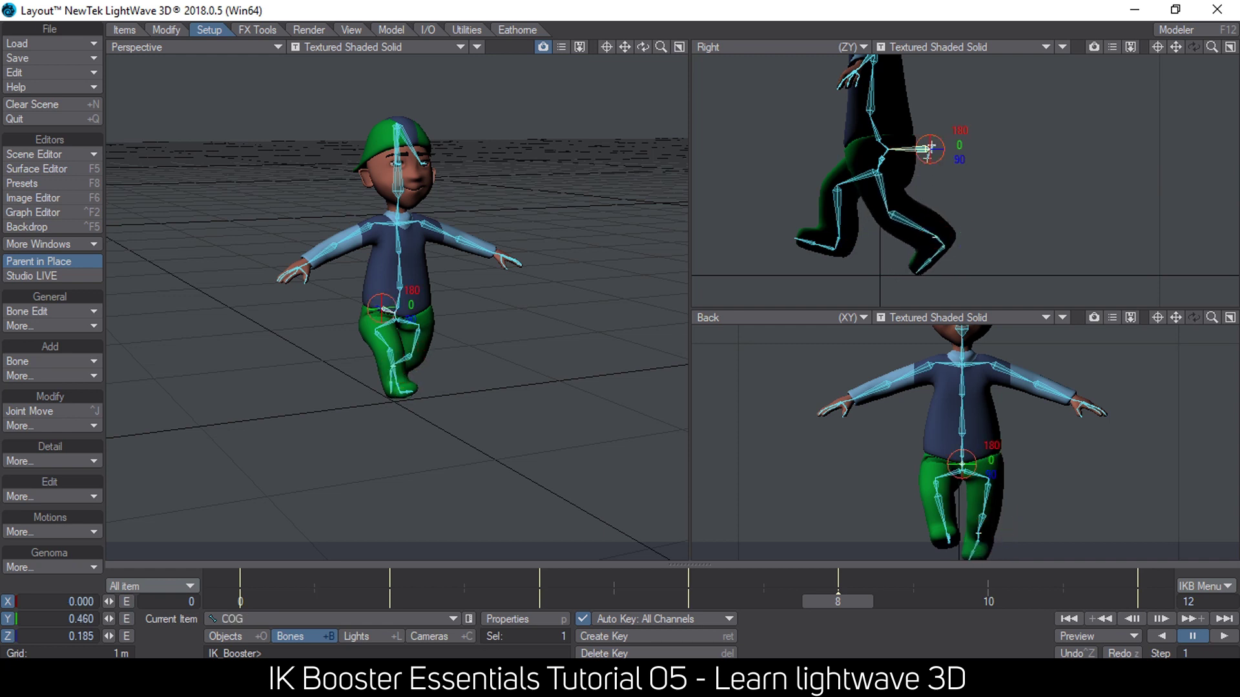
click(937, 233)
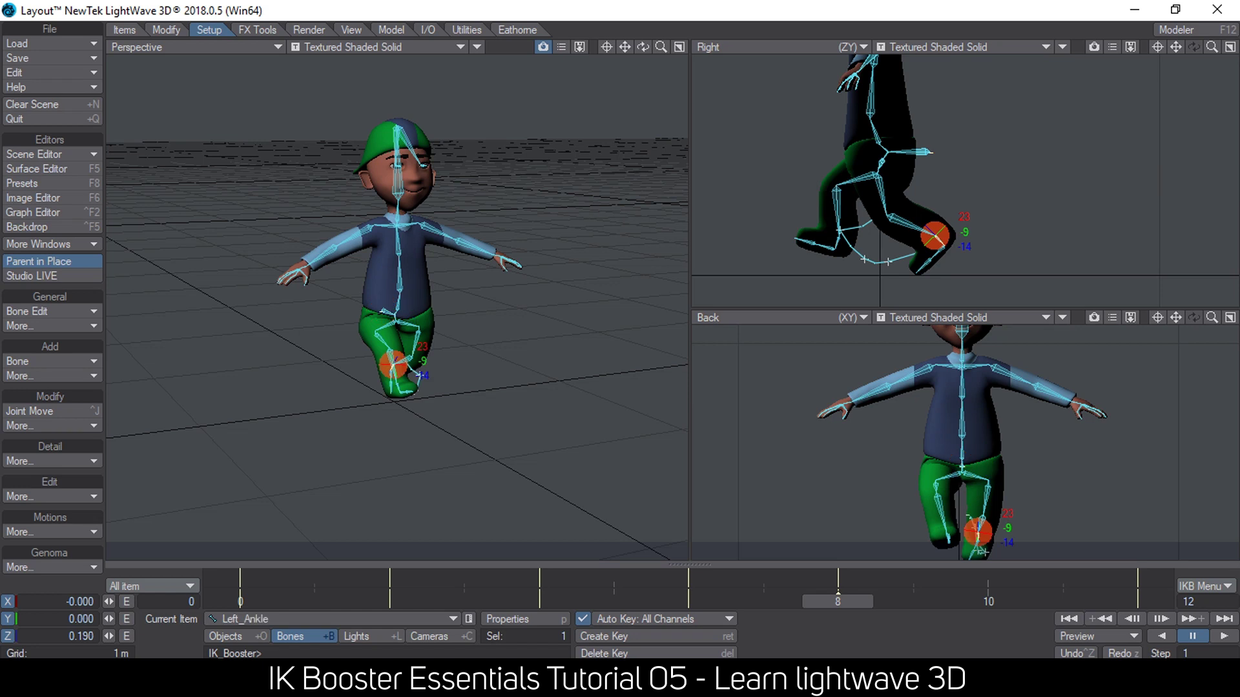
Step: Bend the left foot down at frame 8 and turn the left toe to about 44, checking the pose in the Perspective view
click(948, 252)
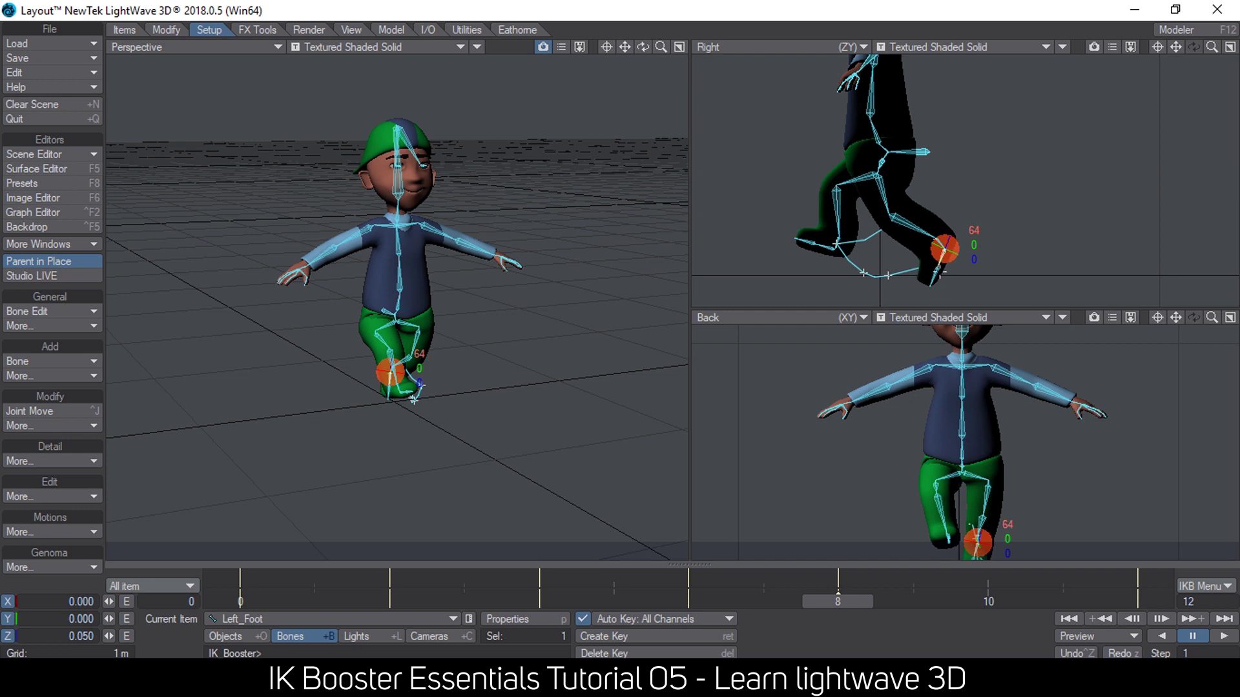
click(976, 243)
drag(976, 244, 1026, 243)
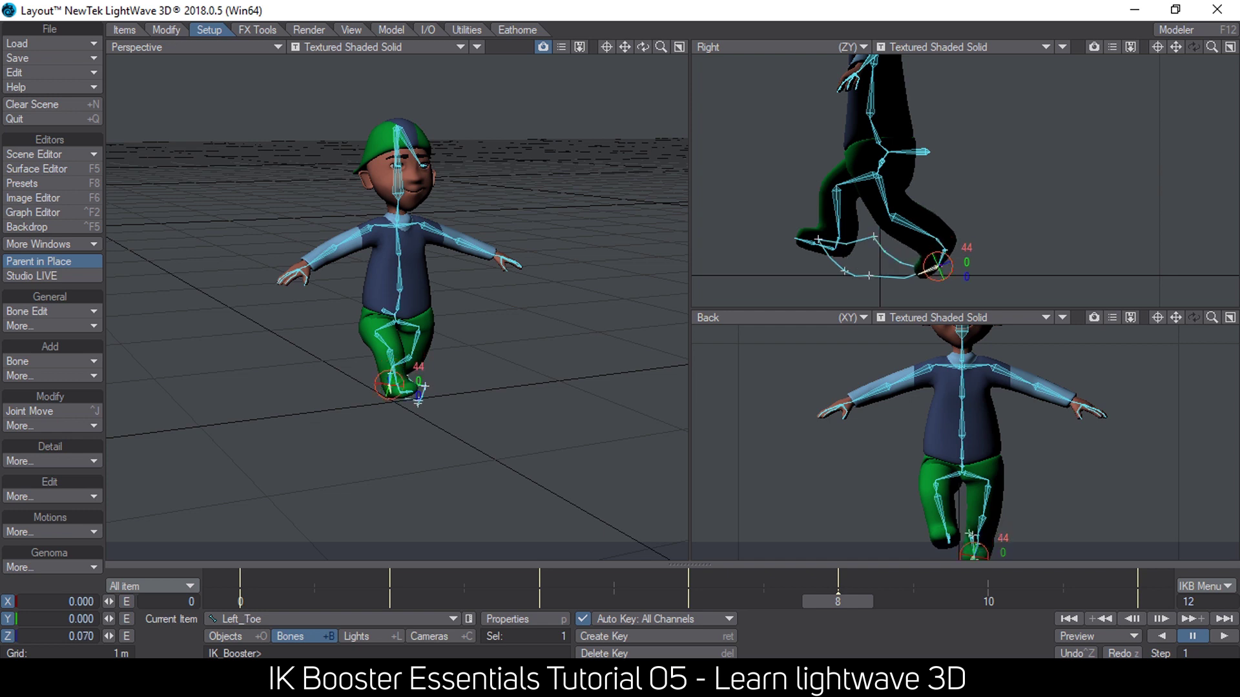
alt+drag(342, 304, 291, 300)
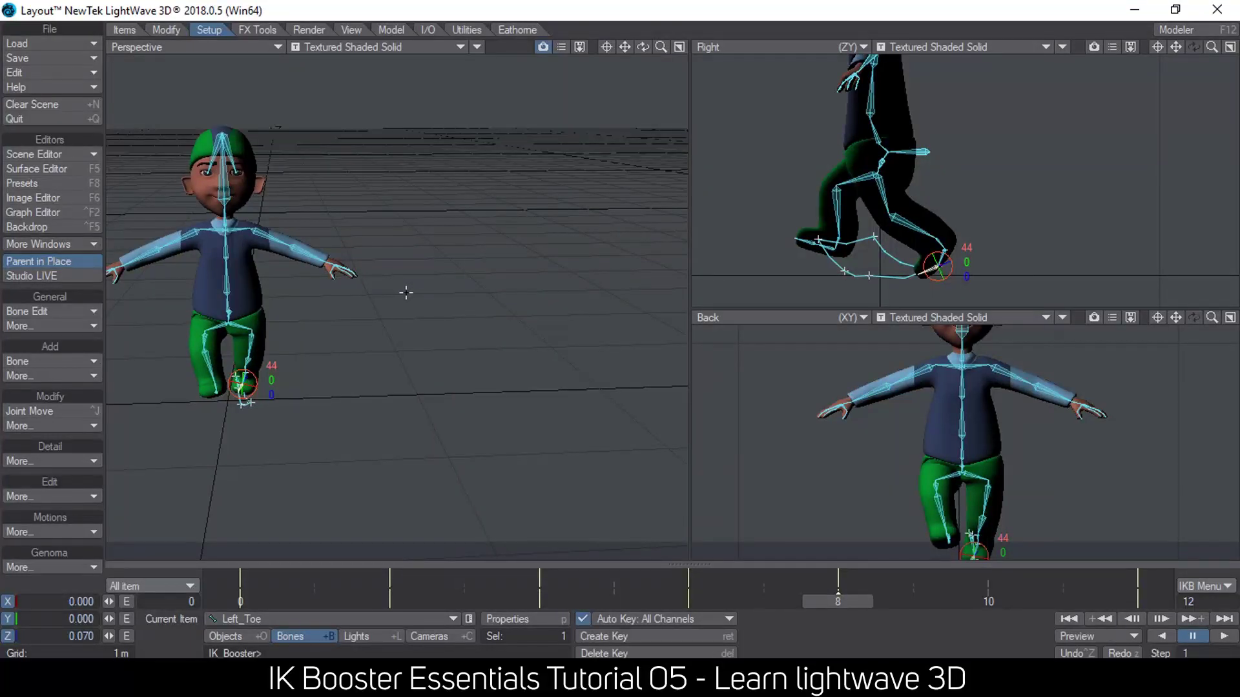
scroll(405, 293, down, 2)
click(611, 45)
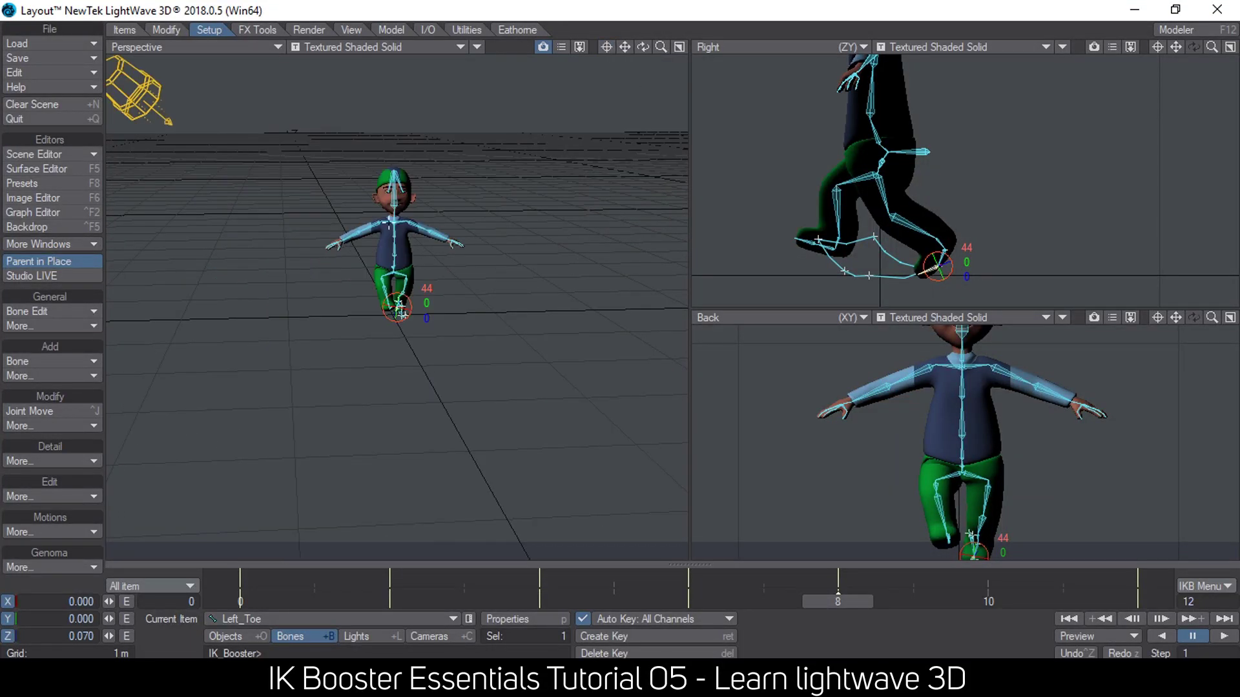
scroll(389, 222, up, 4)
alt+drag(389, 223, 387, 284)
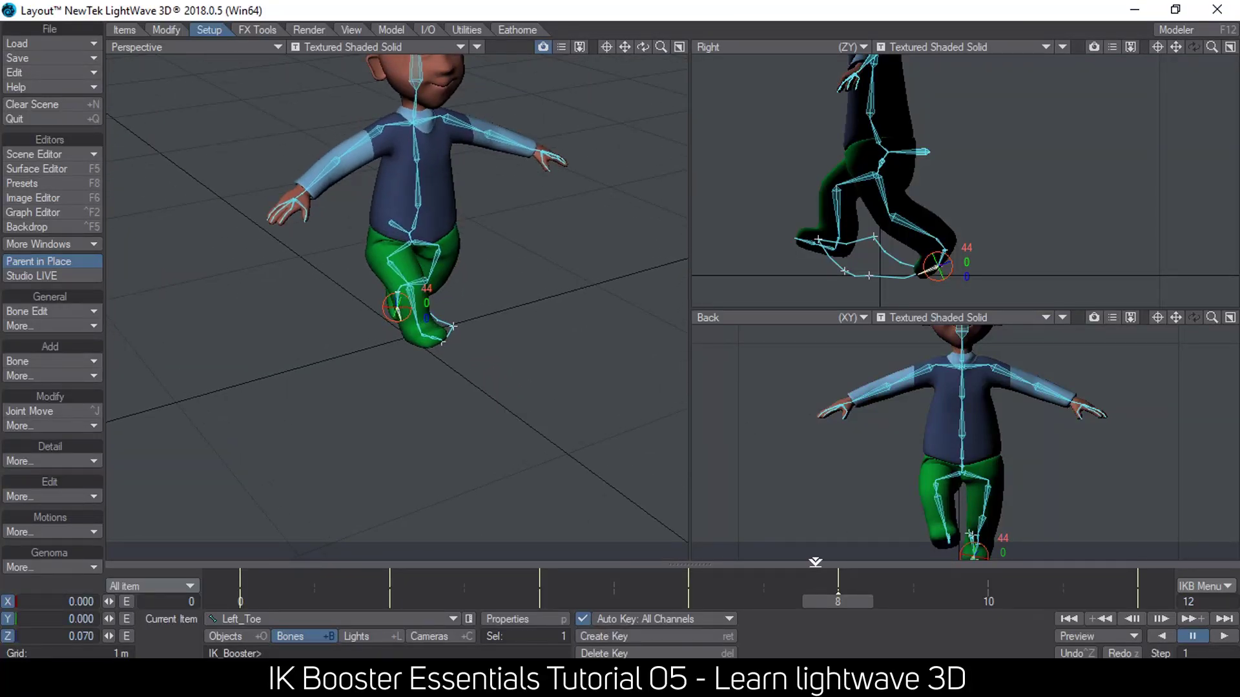
Step: At frame 10, move the left ankle back and up and turn the left toe to about -11
click(988, 600)
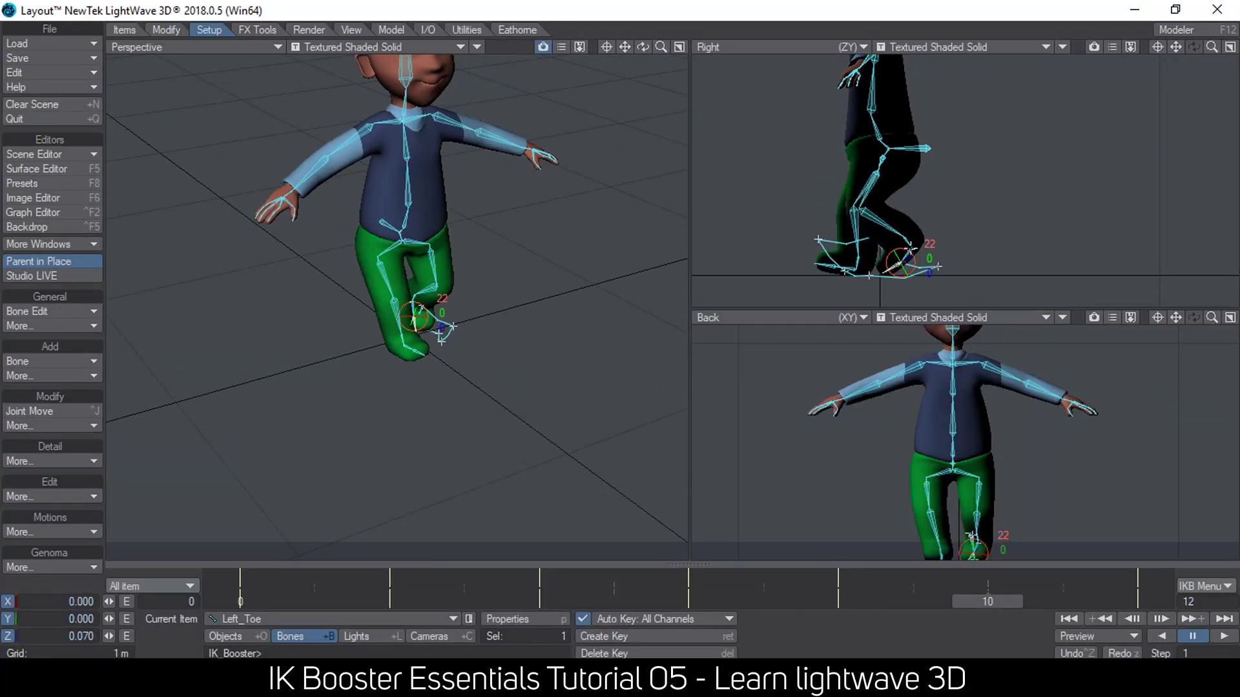
key(Up)
drag(903, 236, 1009, 217)
click(955, 218)
click(966, 234)
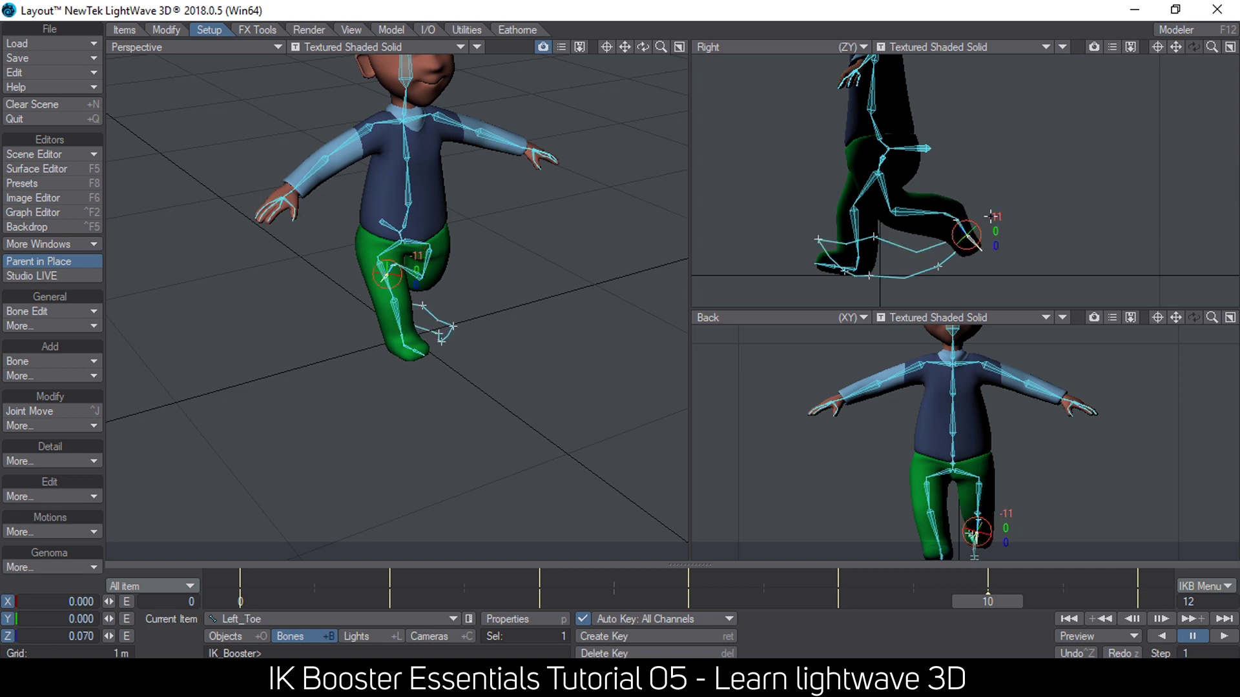
Step: Nudge the right ankle slightly back at frame 10 and lower the COG a little
click(859, 257)
drag(860, 257, 866, 254)
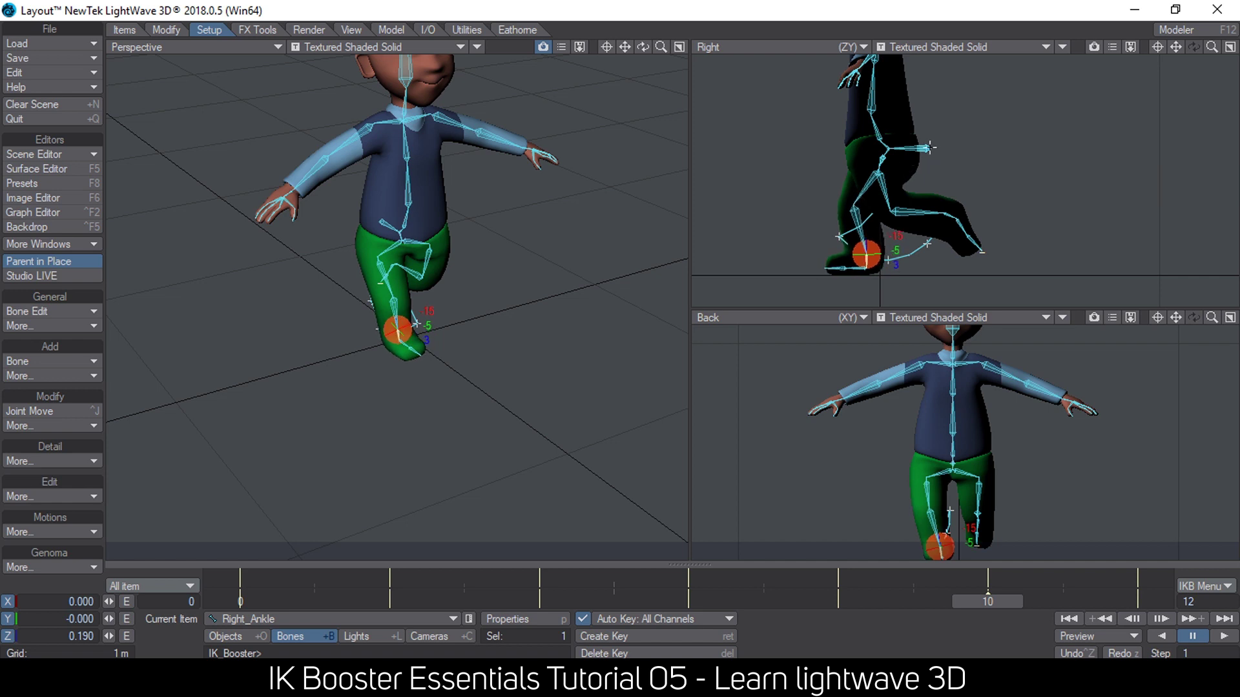
click(929, 147)
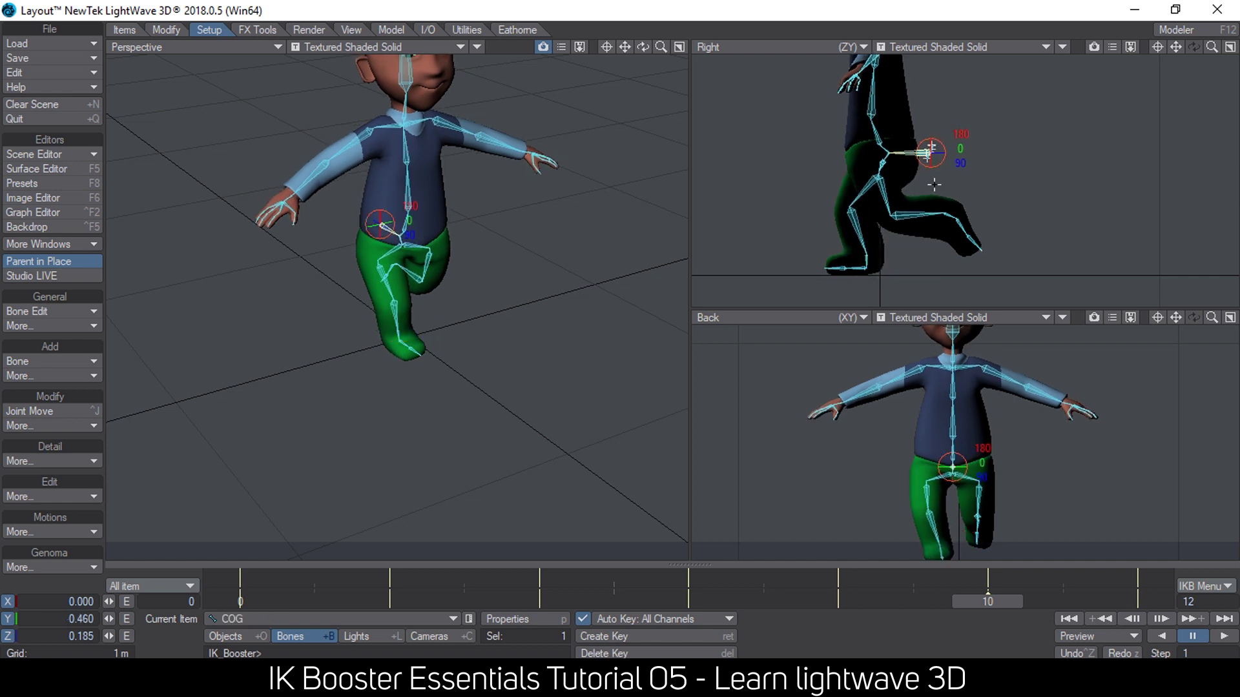
Step: Play the walk with the Perspective view turned to the character's side, and stop the playback
alt+drag(585, 254, 636, 176)
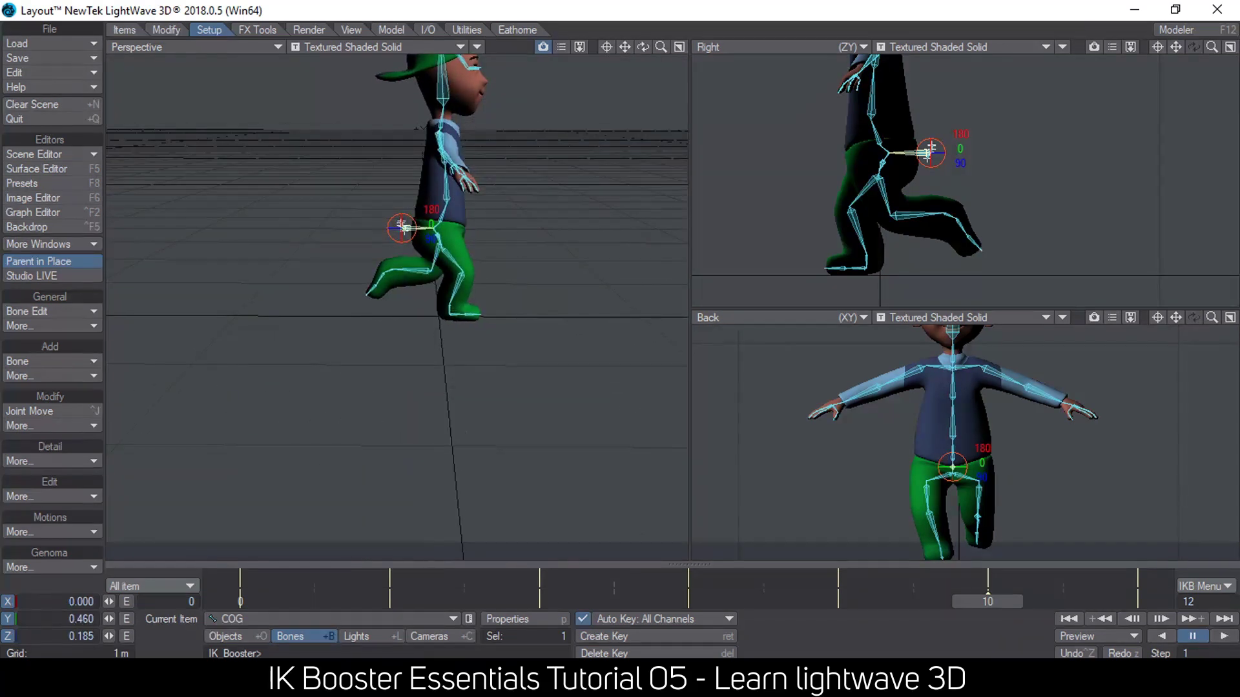
click(1223, 635)
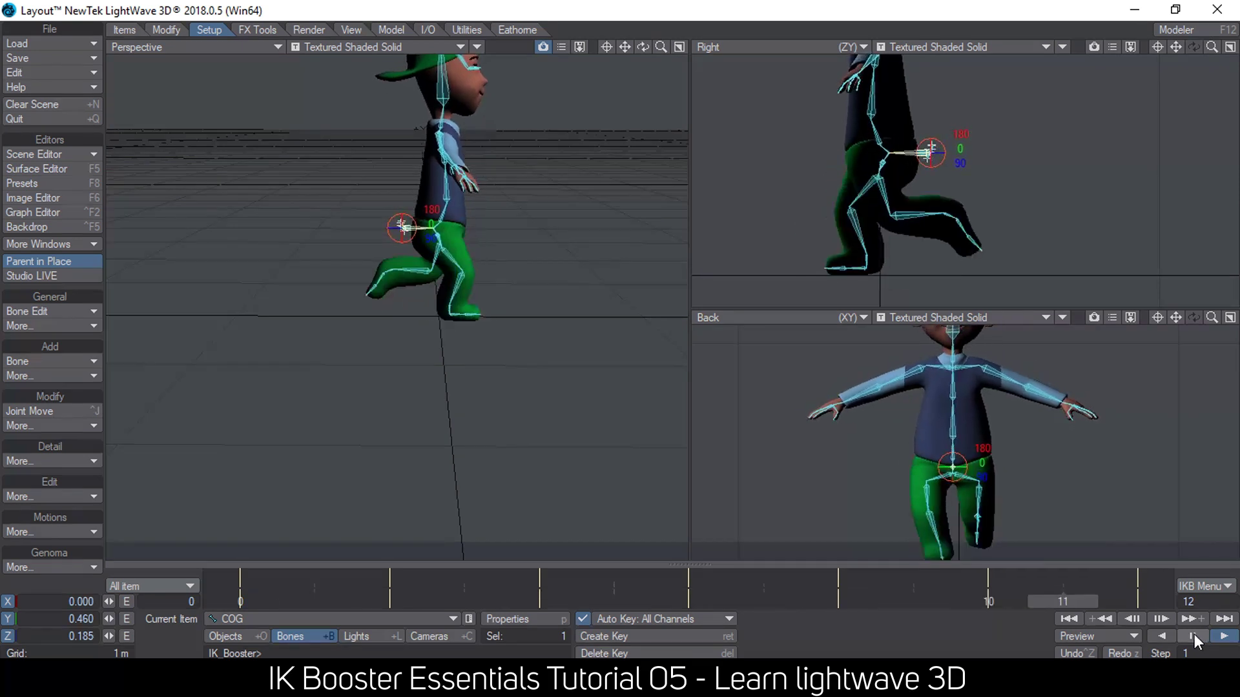
click(1190, 634)
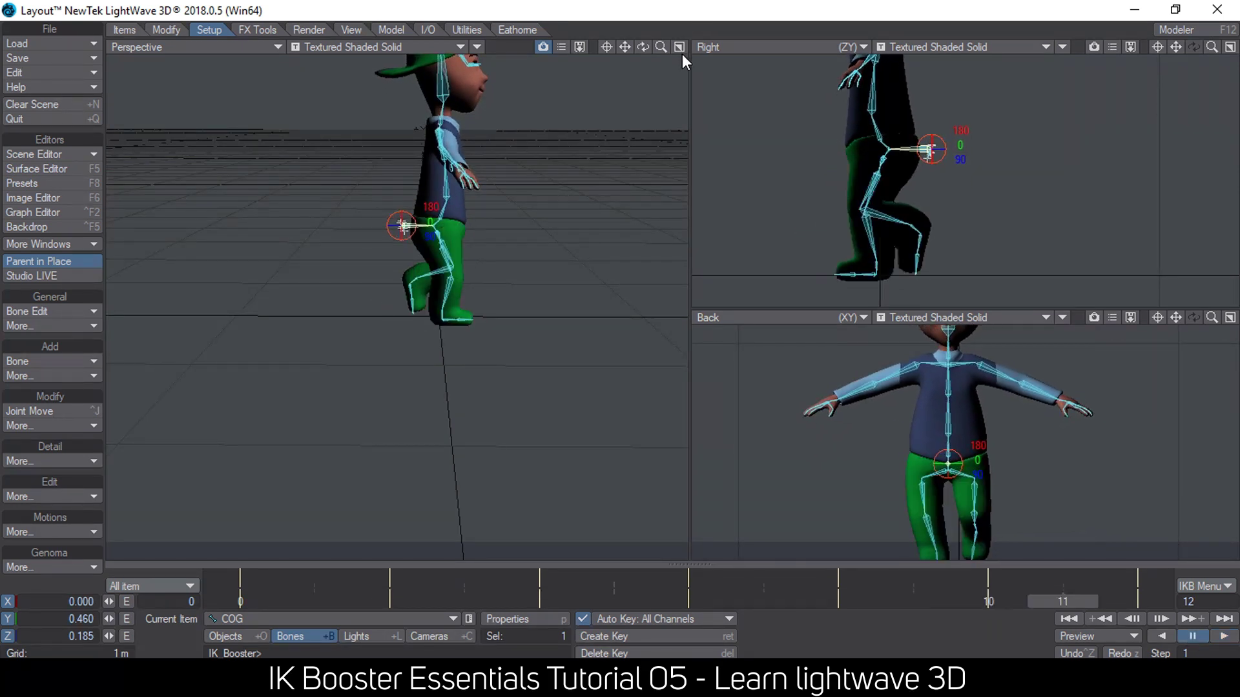
Step: Maximize the Perspective view, turn it to a three-quarter front angle and hide the bones
click(678, 47)
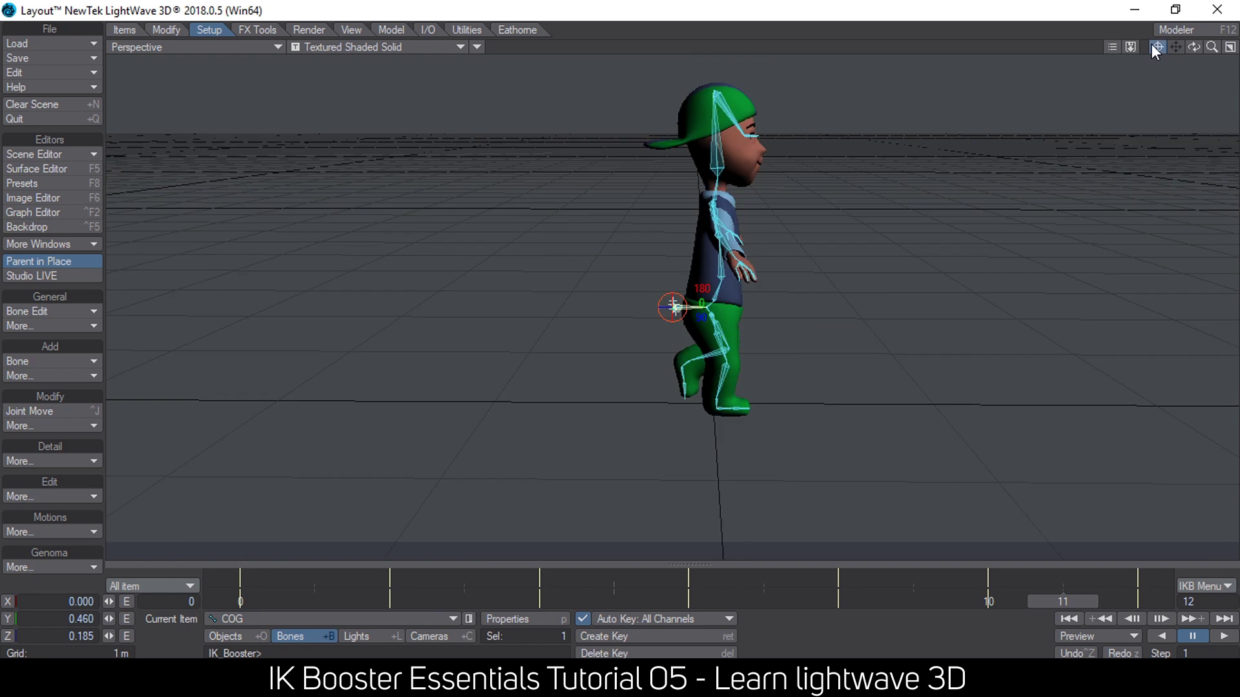
drag(1157, 47, 490, 38)
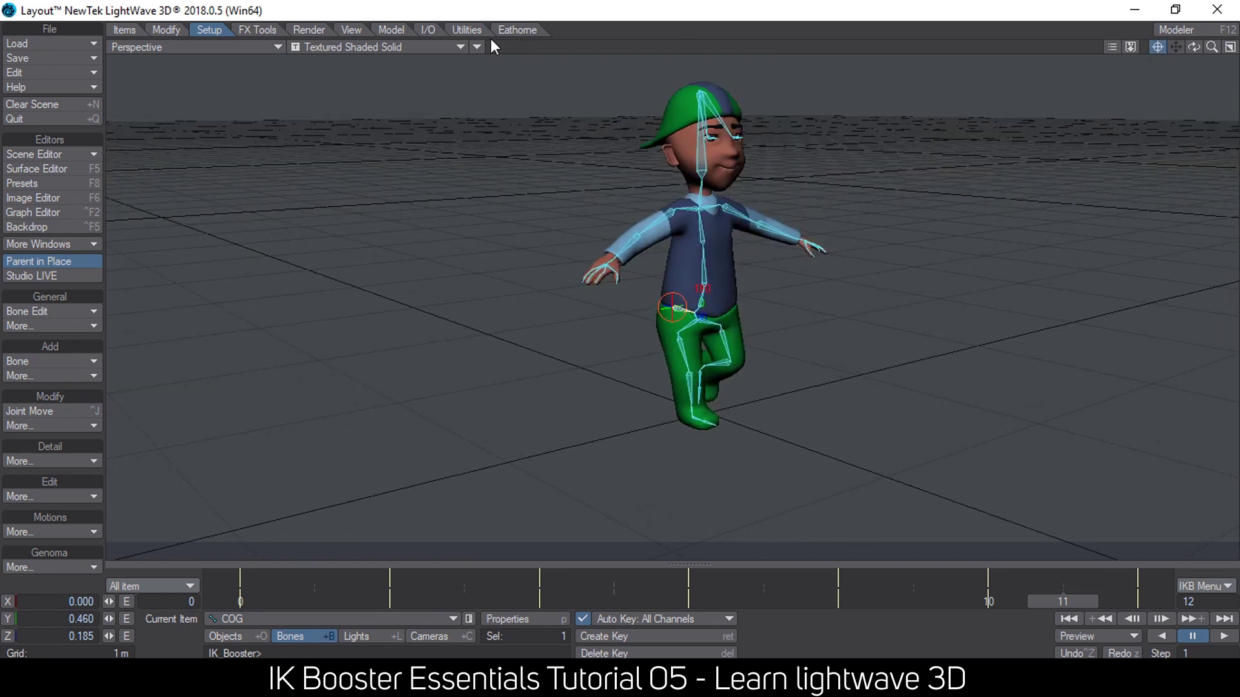
click(476, 47)
click(497, 57)
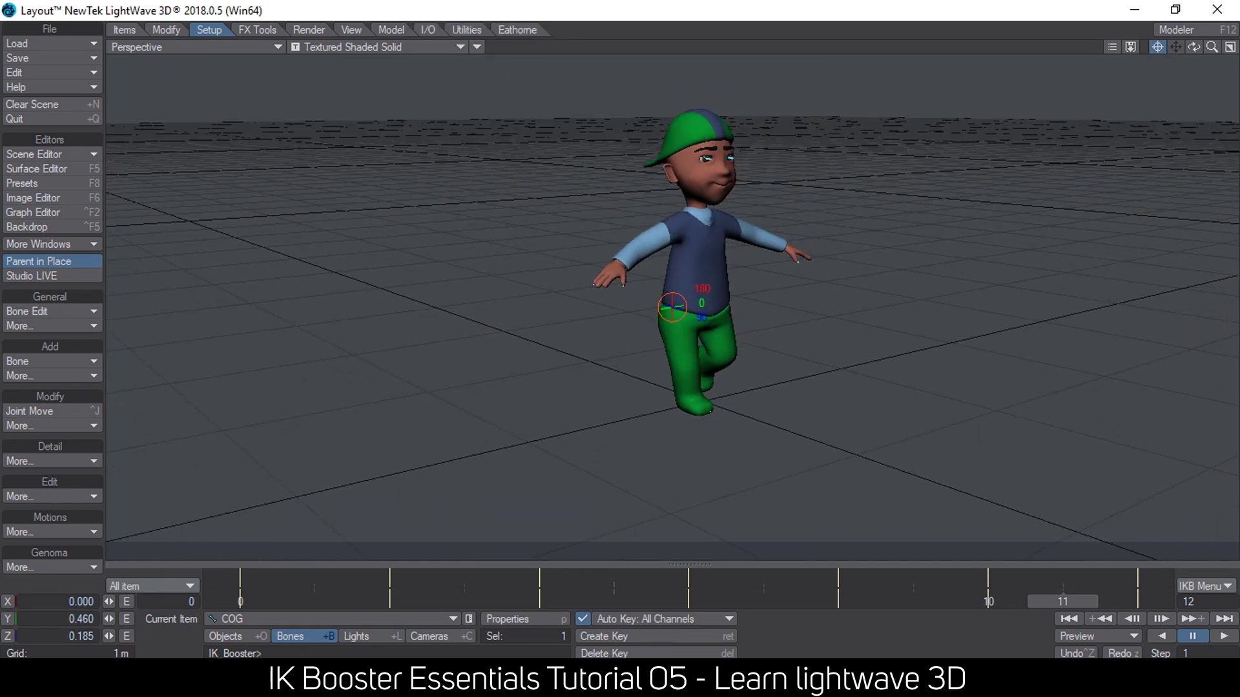
alt+drag(1121, 513, 1069, 515)
Step: Make a preview of frames 0 to 12 in the Perspective viewport and end it
click(1114, 636)
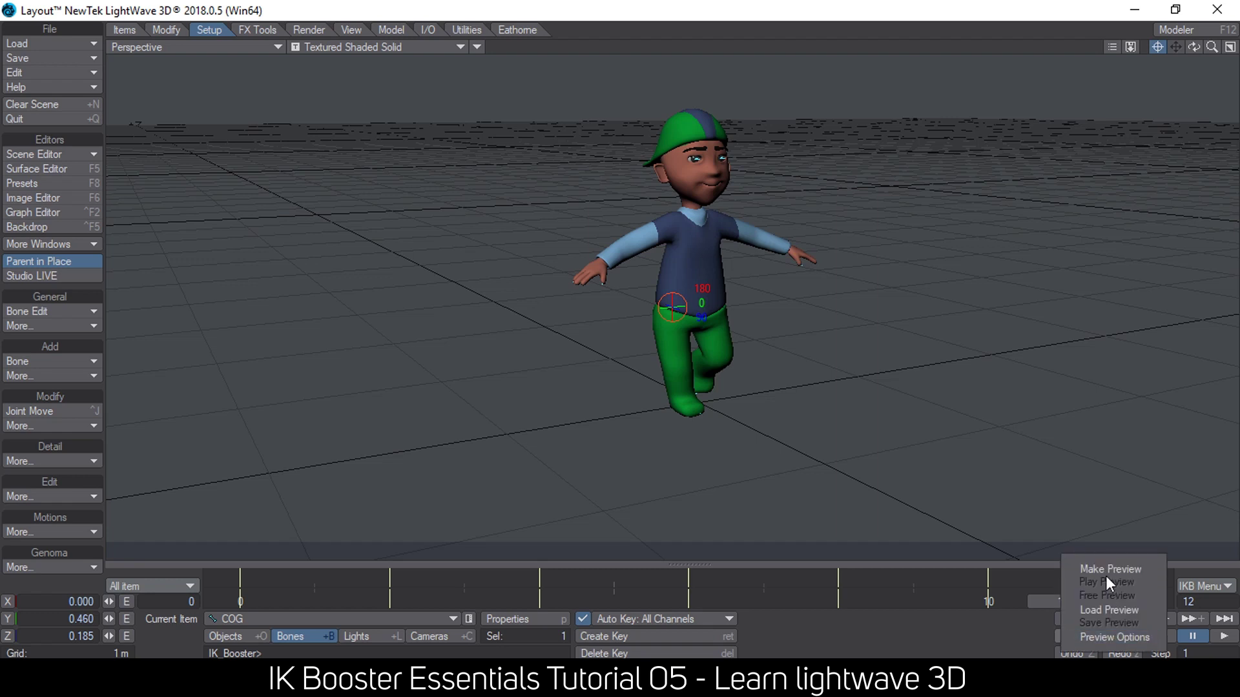
click(1106, 569)
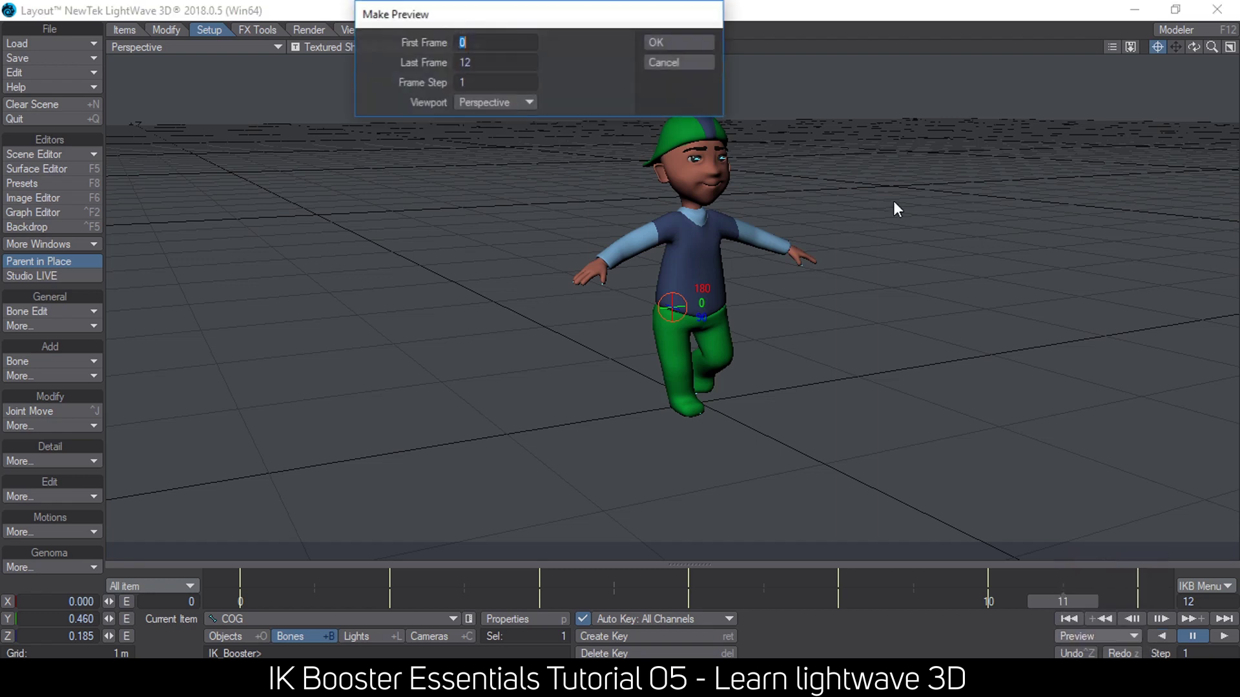
click(688, 38)
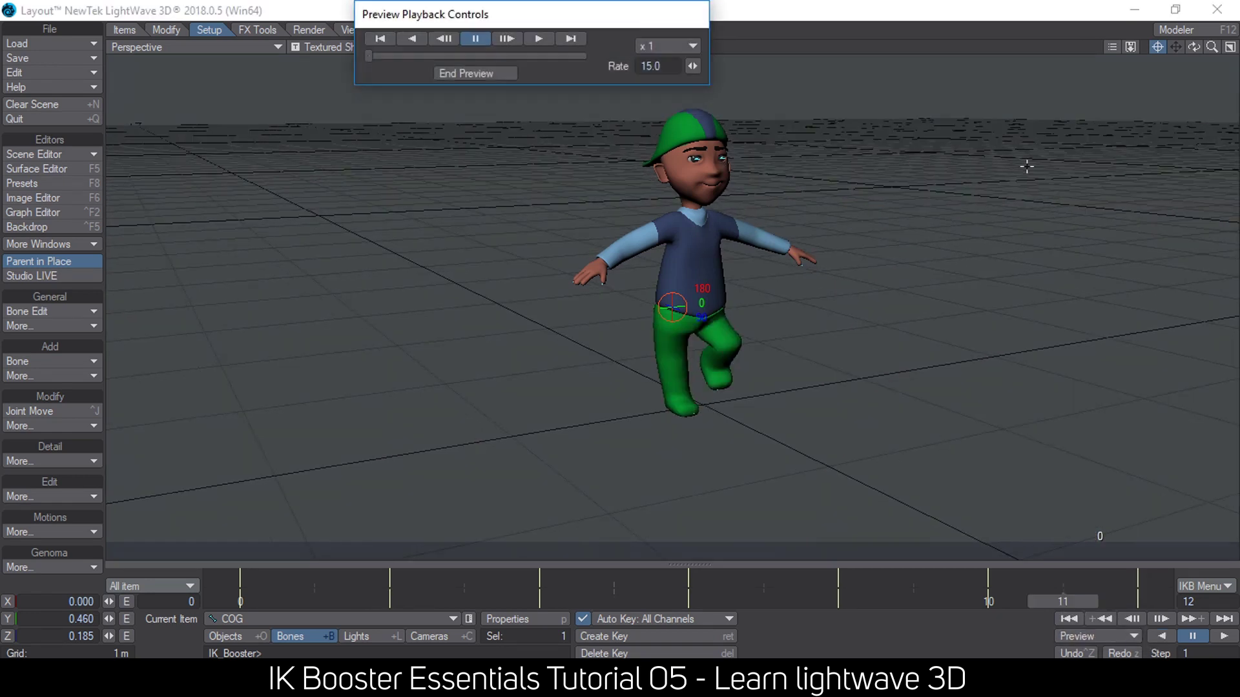
click(474, 73)
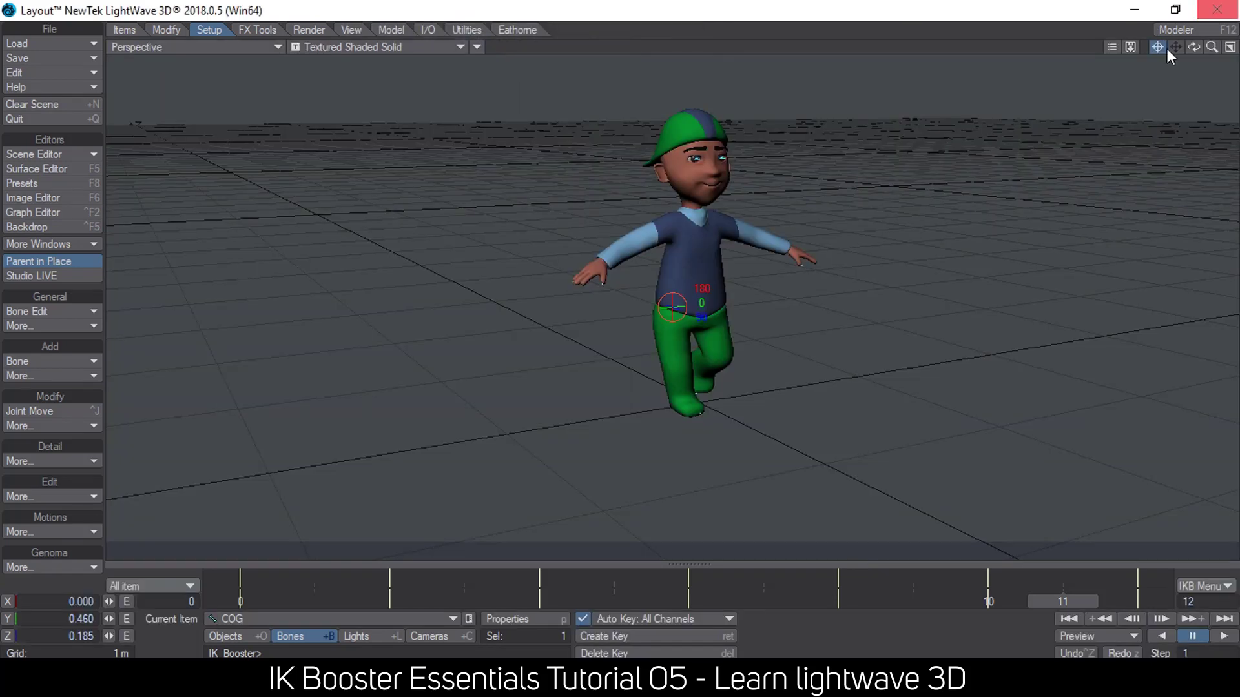
Step: Make the Perspective preview of frames 0 to 12 again, play it through and end it
click(1087, 636)
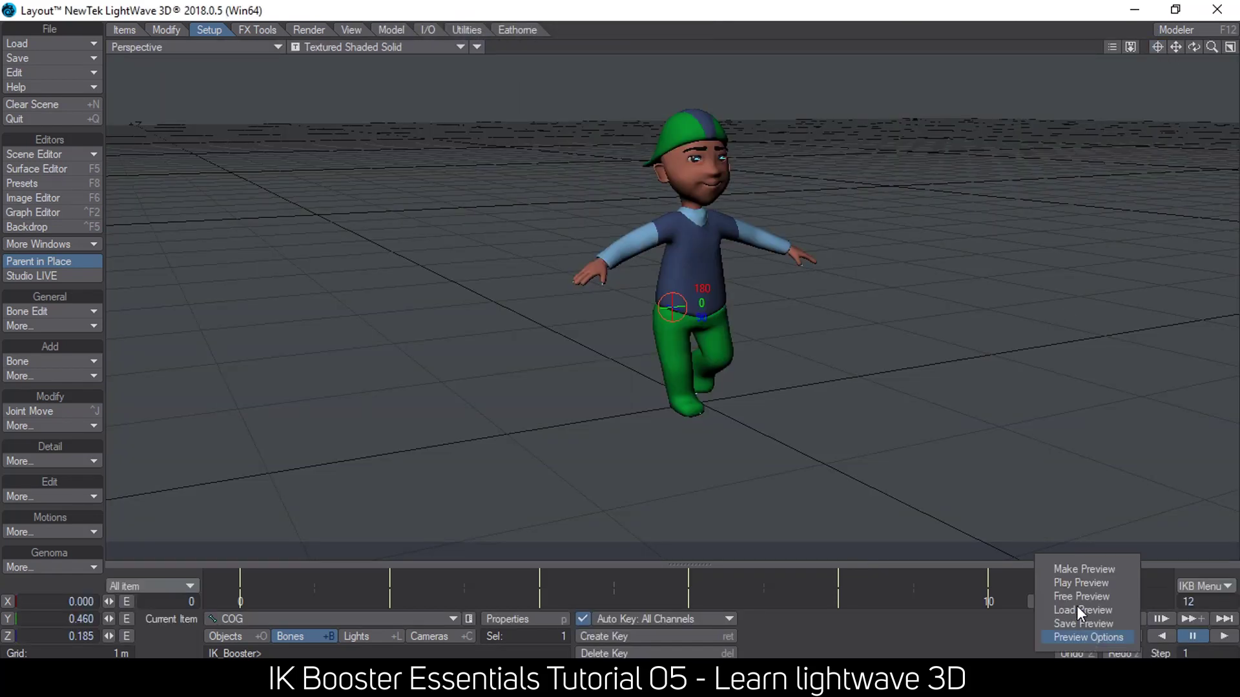
click(1073, 567)
click(485, 62)
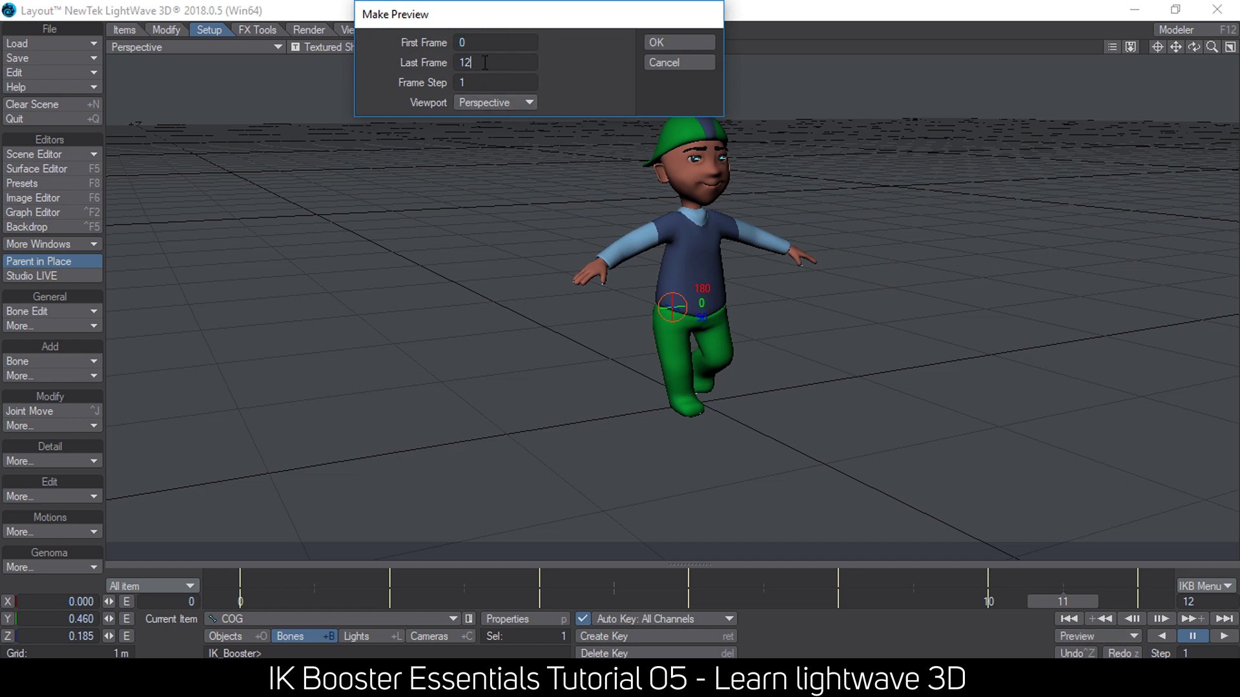
click(657, 41)
click(537, 39)
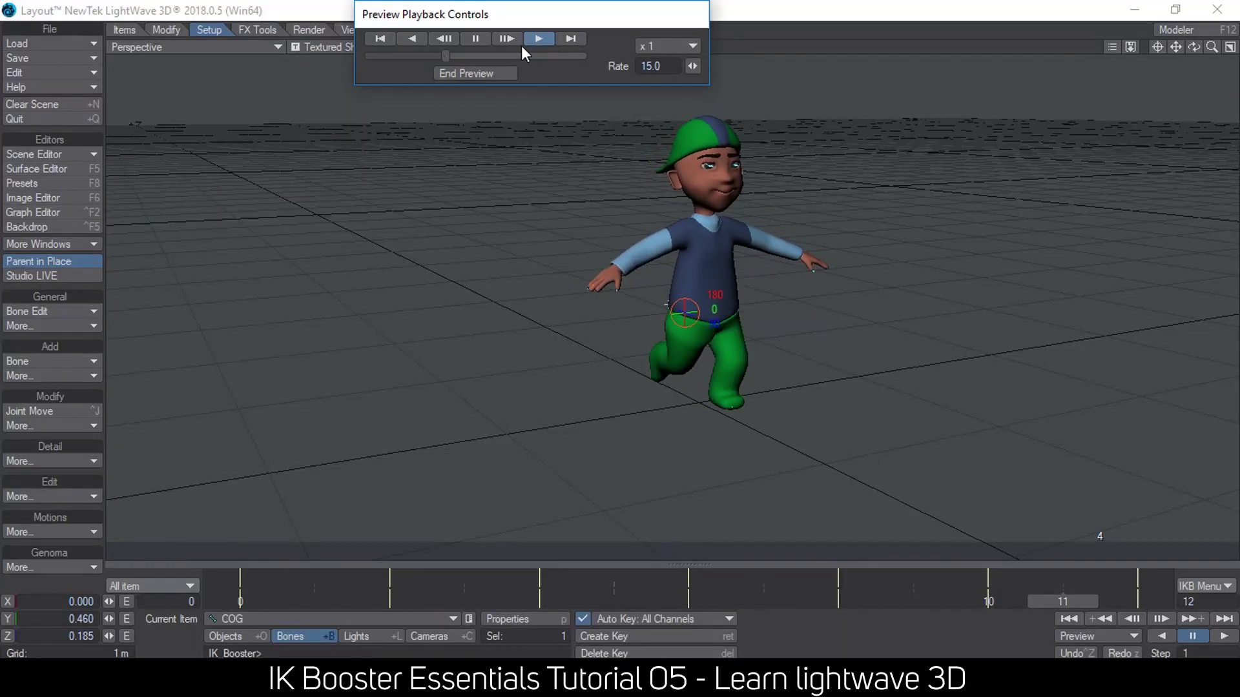
click(455, 75)
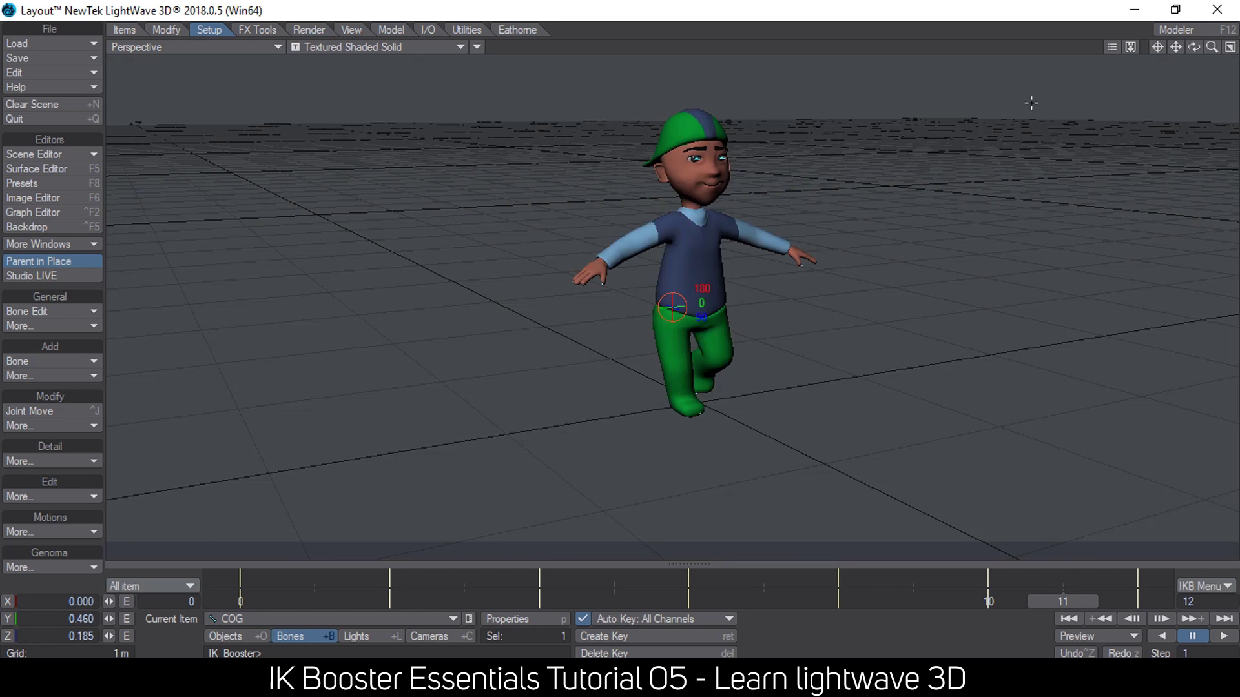
Step: Restore the multi-view layout, show the bones again and select the left shoulder with the upper body framed
click(1229, 48)
click(477, 47)
click(476, 55)
ctrl+alt+drag(376, 211, 510, 105)
click(421, 183)
drag(625, 48, 506, 274)
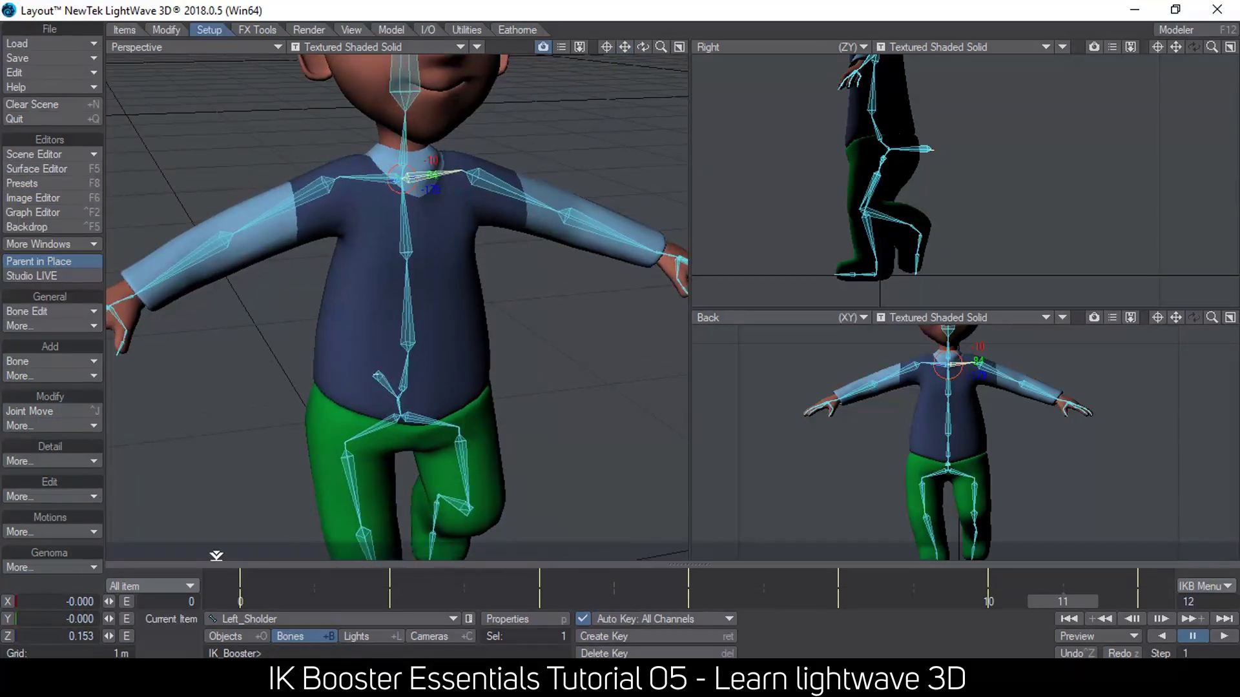
Step: Set the key scope to Child and delete the left shoulder chain's keys from frame 2 to 12
click(190, 586)
click(192, 612)
drag(1157, 576, 368, 578)
right_click(390, 574)
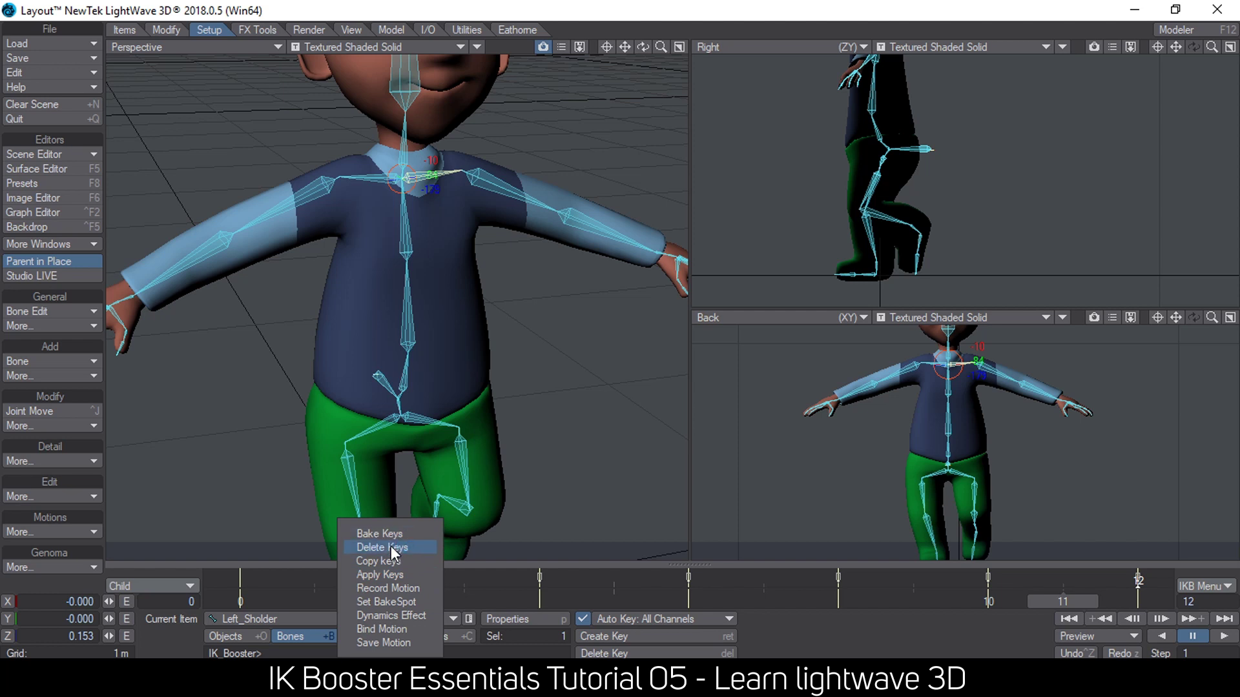
click(390, 546)
click(476, 233)
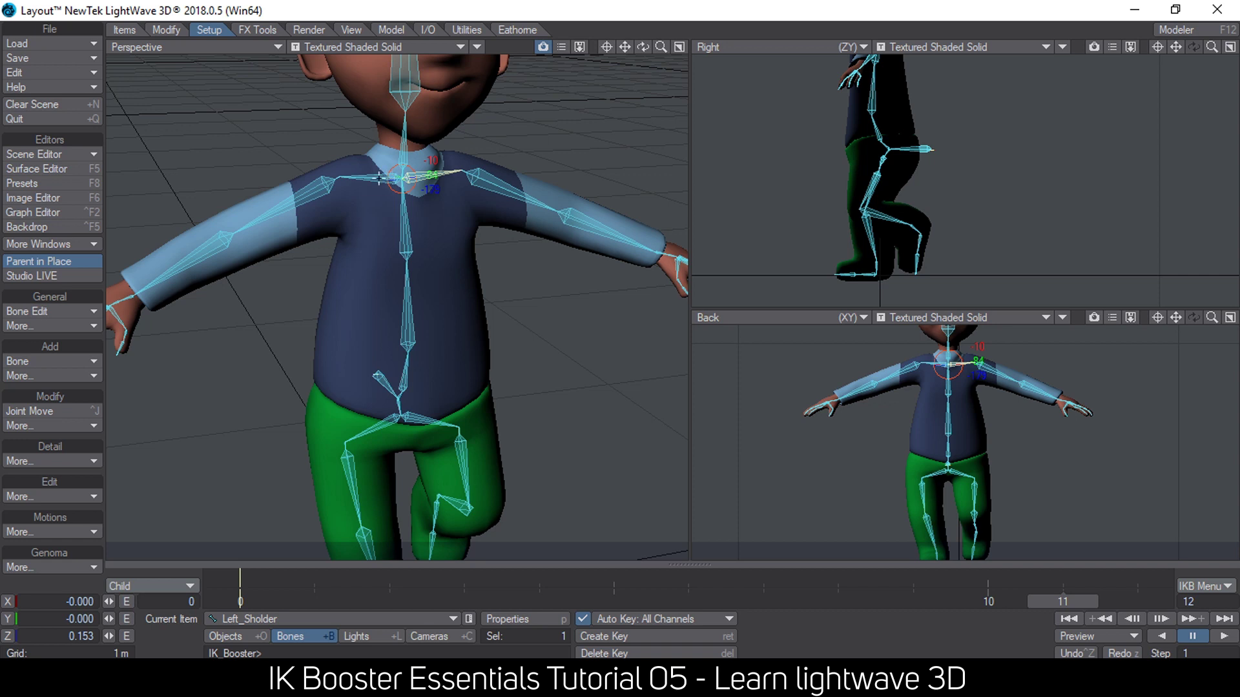
Step: Use Controller edit to offset the left and right shoulder controllers upward and outward from the neck, and leave the edit mode
right_click(405, 177)
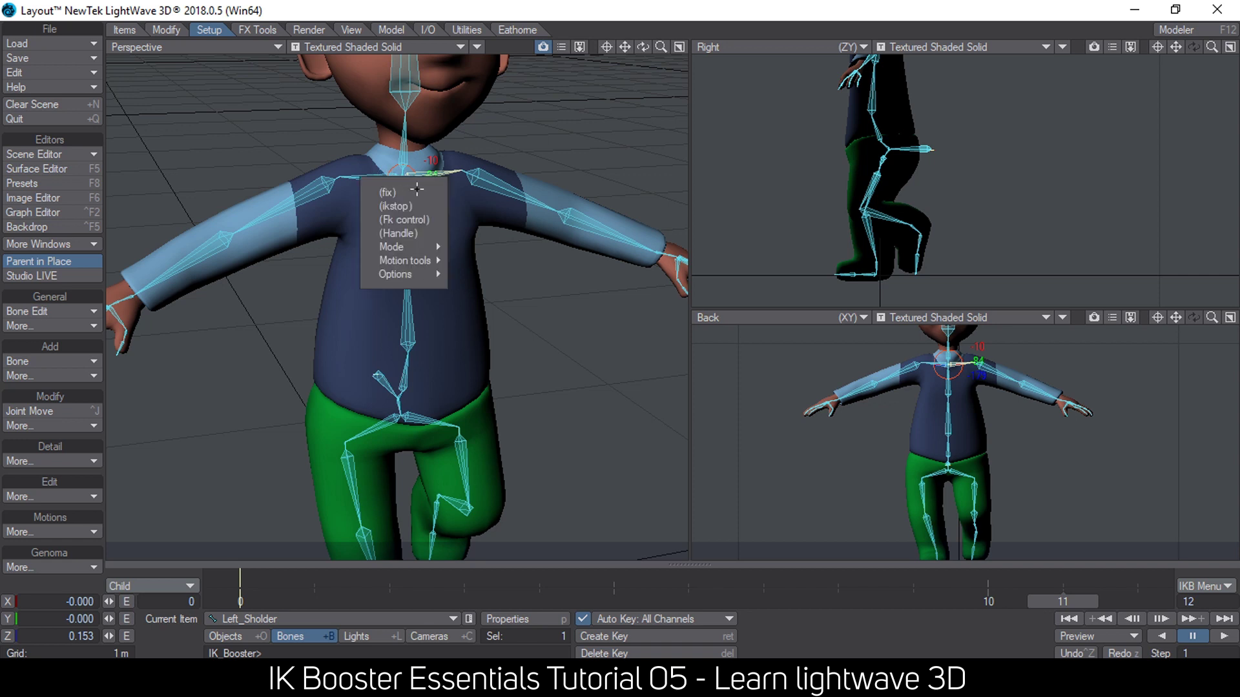
mouse_move(416, 260)
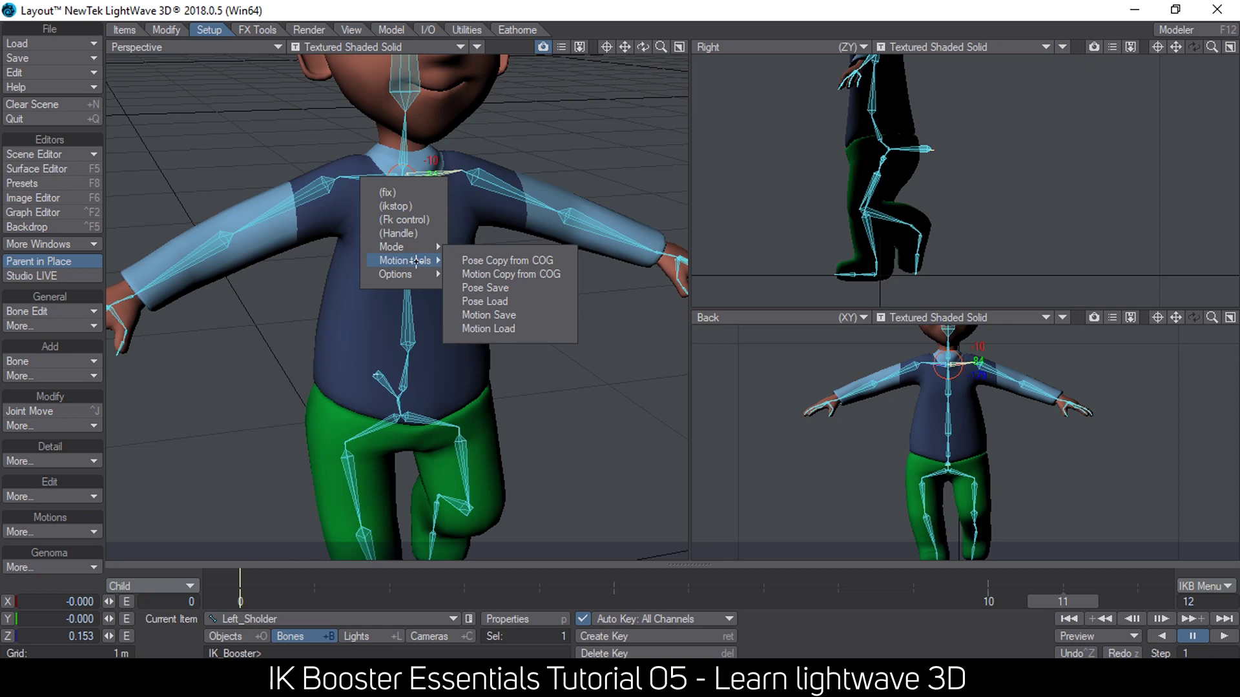
click(491, 328)
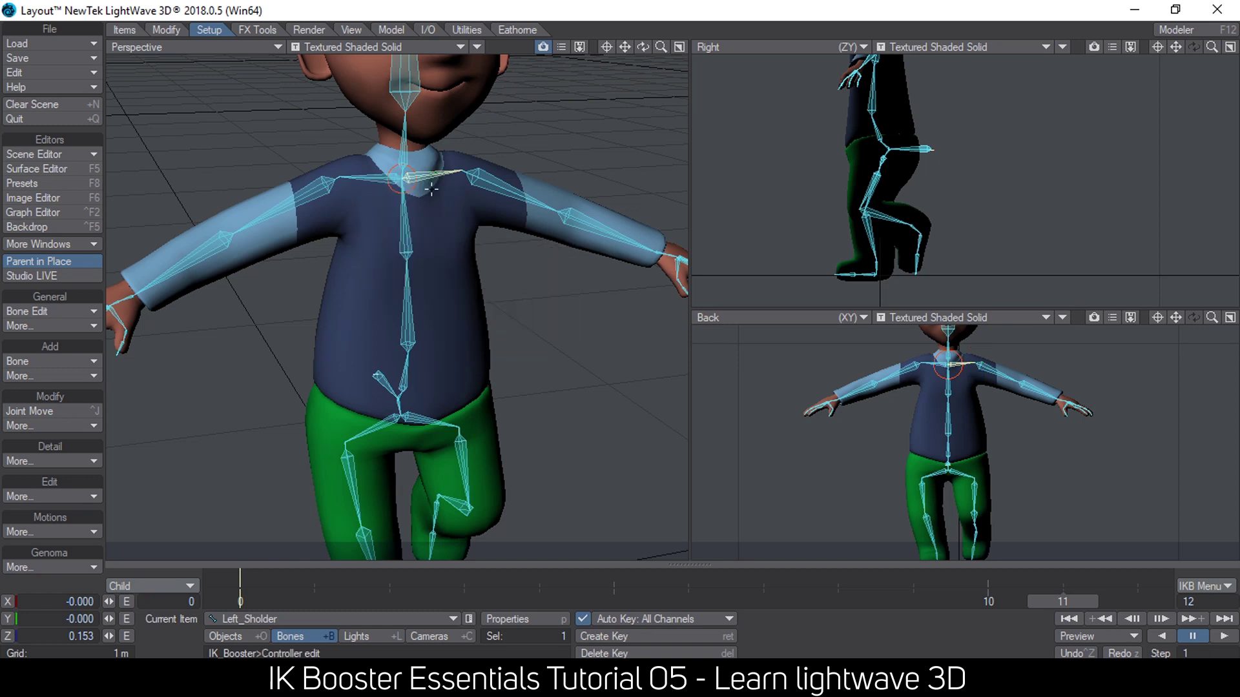
drag(390, 182, 492, 133)
click(395, 178)
drag(395, 178, 290, 130)
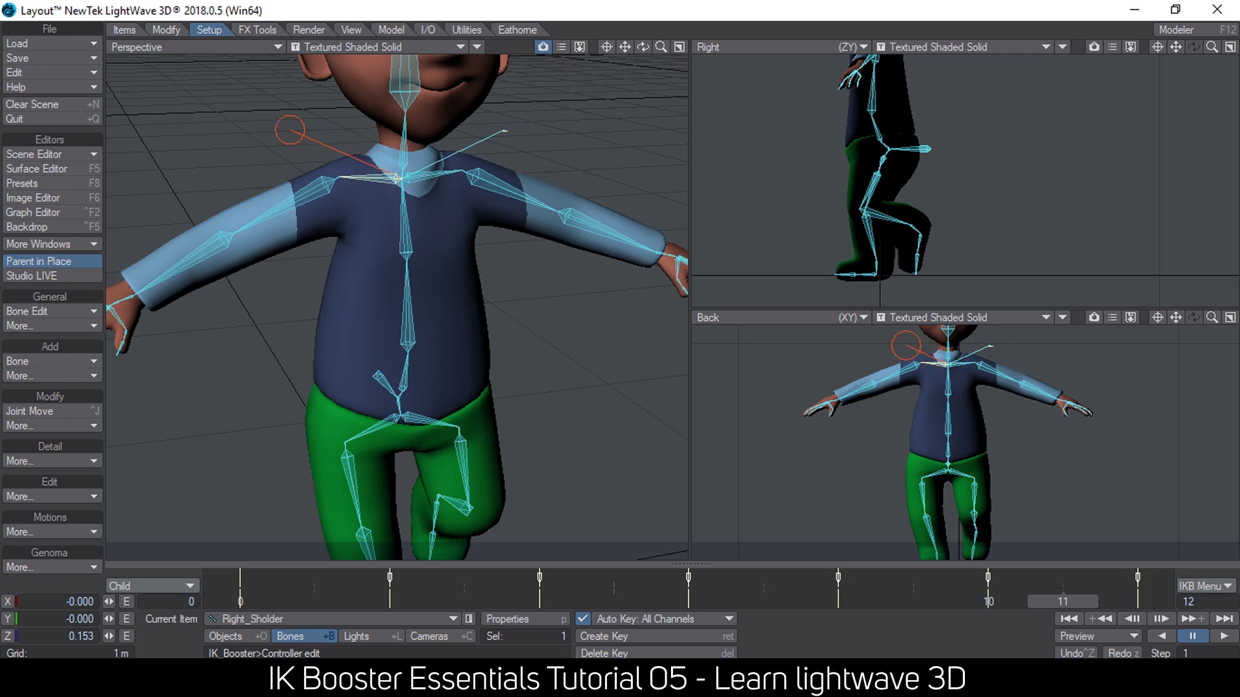
right_click(396, 179)
click(403, 235)
click(379, 173)
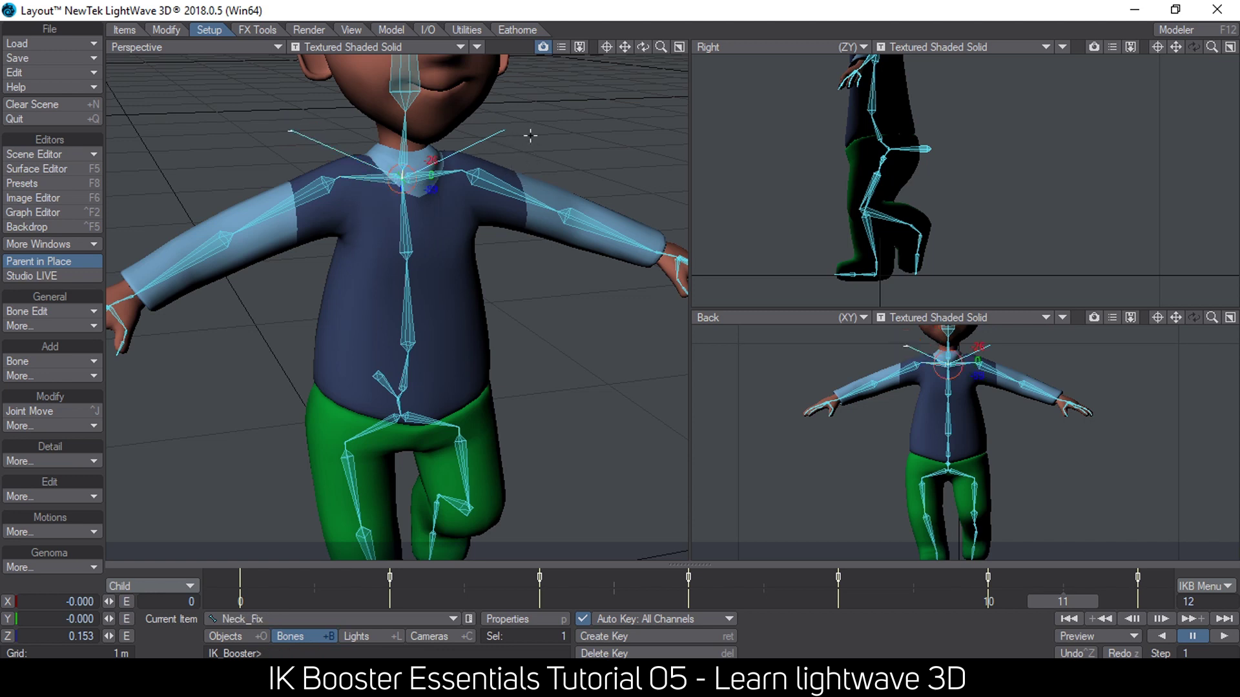
Step: Delete the right shoulder chain's keys from frame 2 to 12 for Child and go to frame 0
click(505, 130)
click(291, 134)
scroll(504, 188, down, 3)
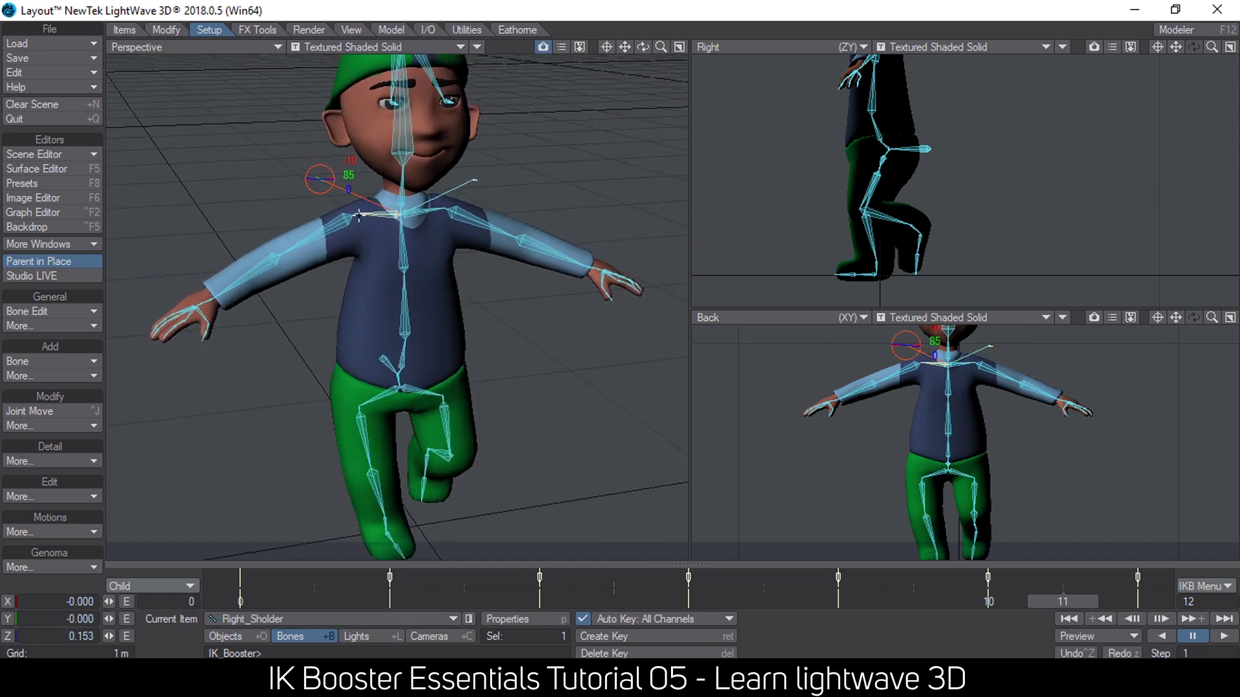
right_click(389, 576)
click(397, 549)
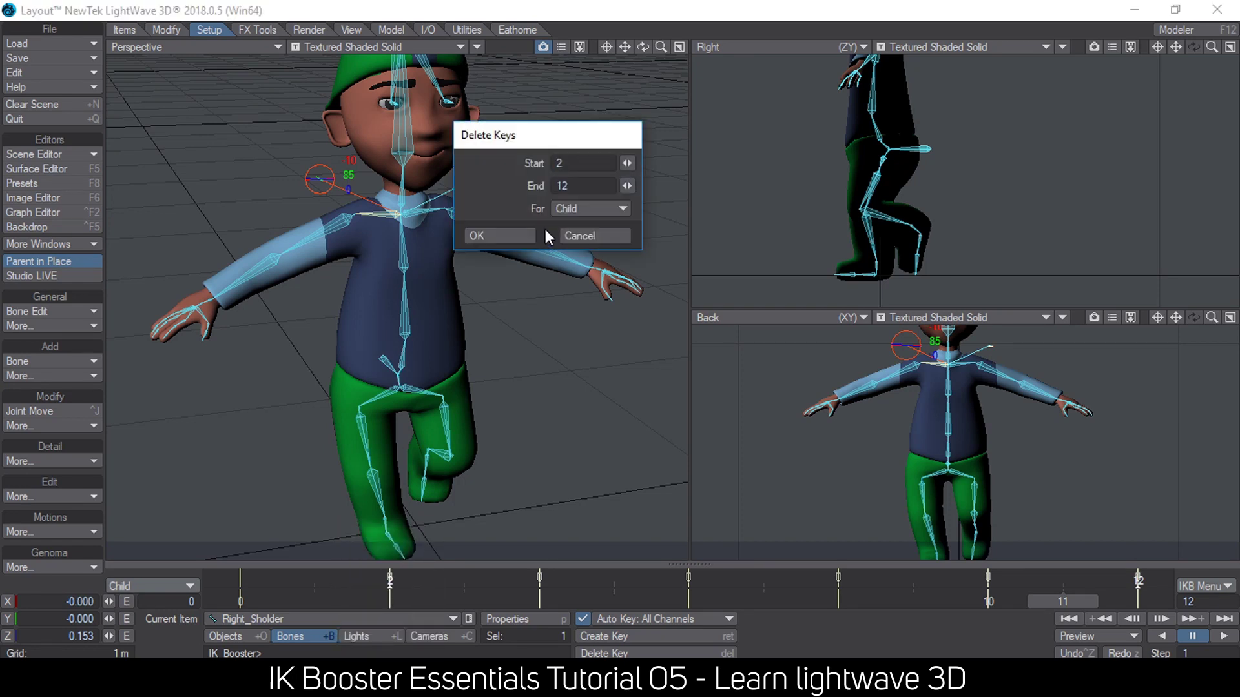
click(513, 235)
scroll(598, 291, down, 3)
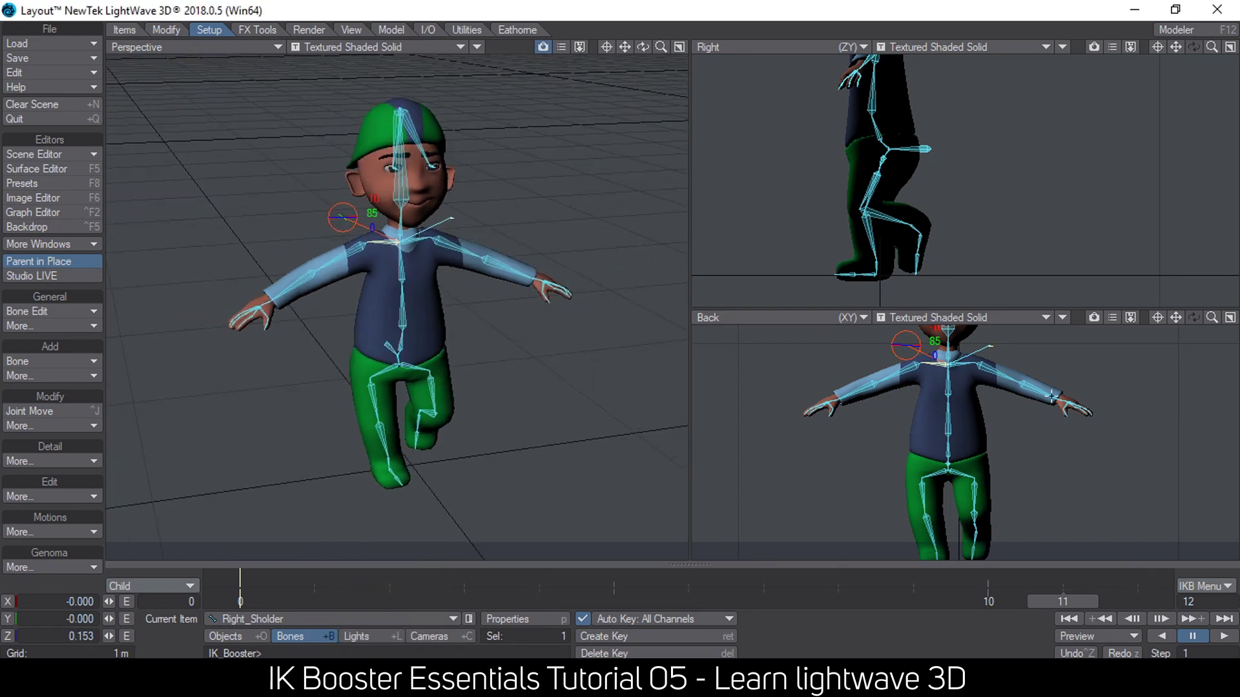
click(248, 602)
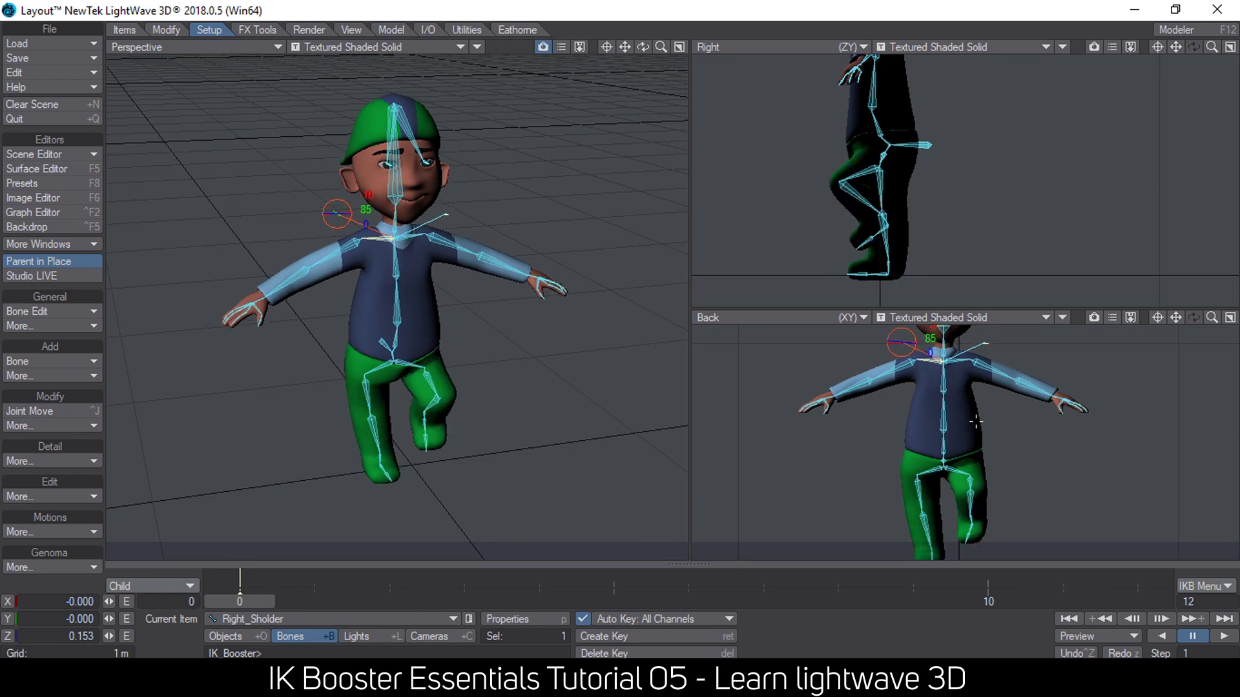
Step: Set the key scope to All item, lower the left and right wrists beside the body at frame 0, and play the motion
click(169, 586)
click(169, 562)
drag(1053, 392, 988, 450)
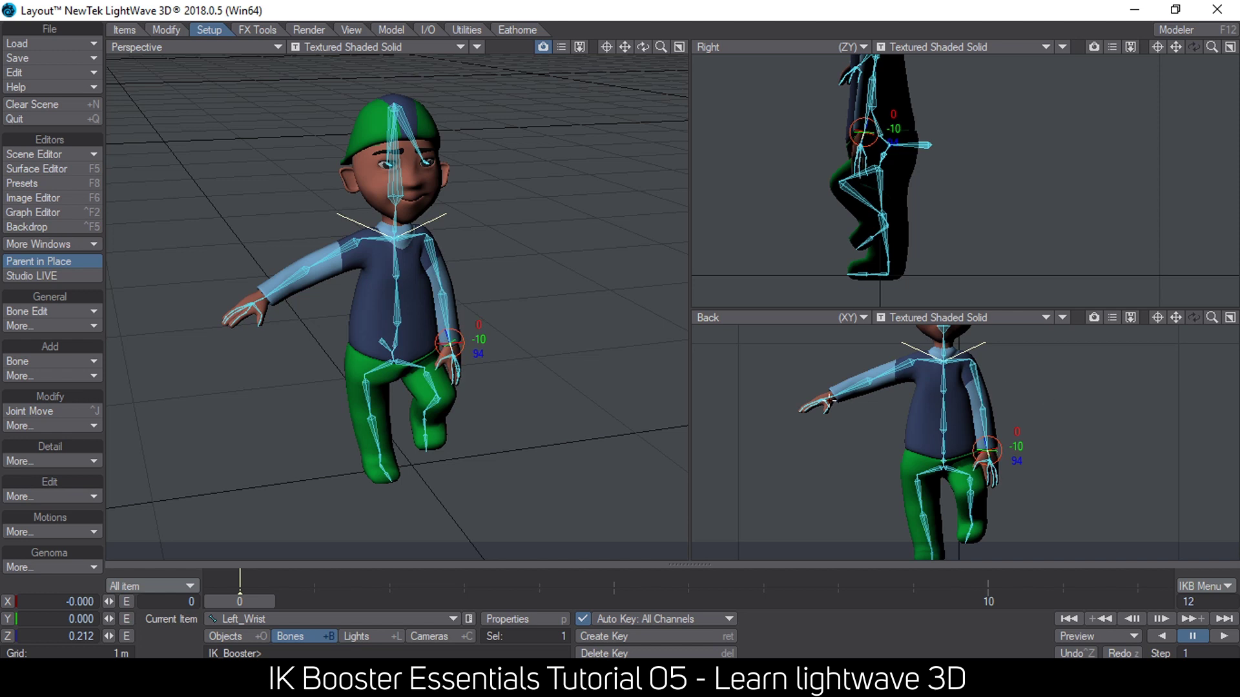
drag(831, 394, 898, 451)
drag(346, 353, 348, 354)
click(1222, 636)
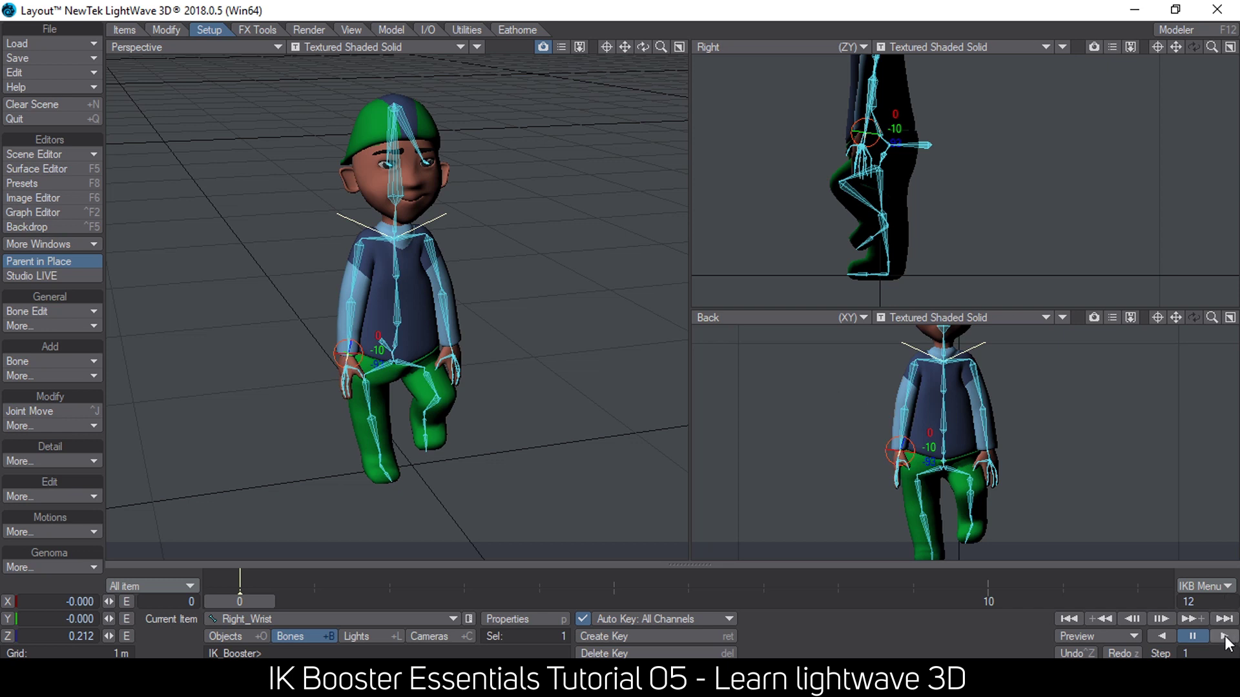
click(1192, 636)
Step: Go to frame 6 and create a motion key at 6 for All item on the monk
drag(382, 597, 682, 598)
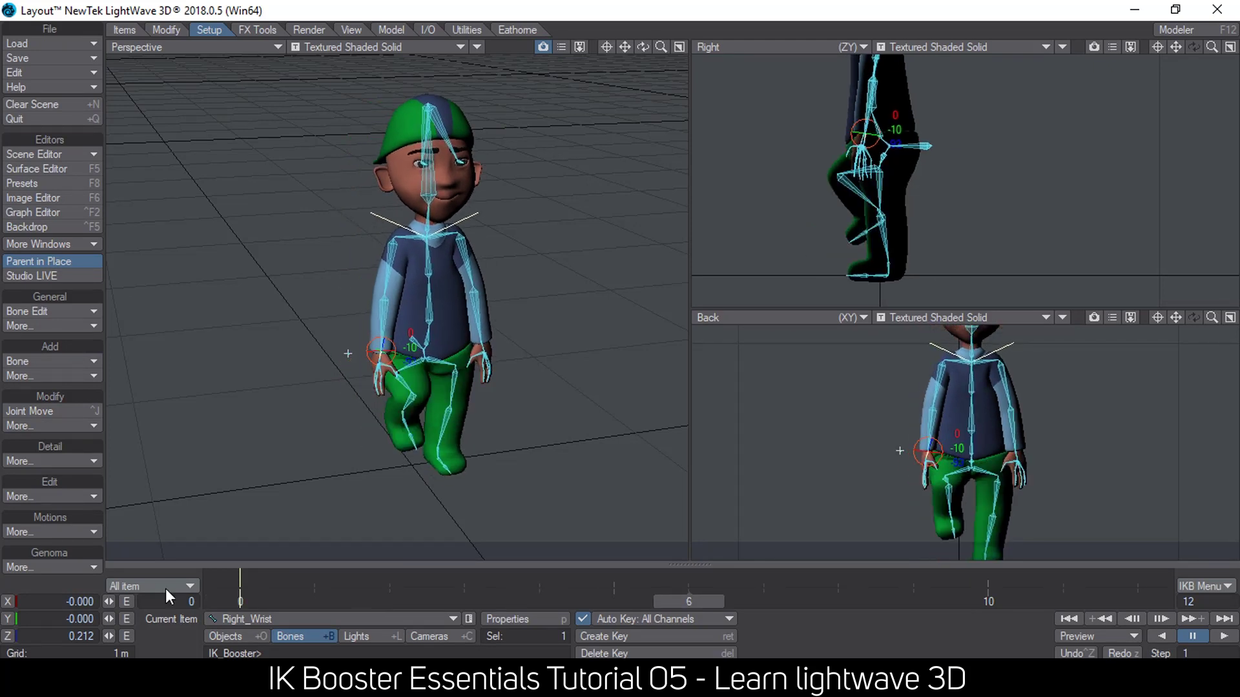
key(Return)
key(Return)
key(Return)
click(230, 630)
key(Return)
text(0)
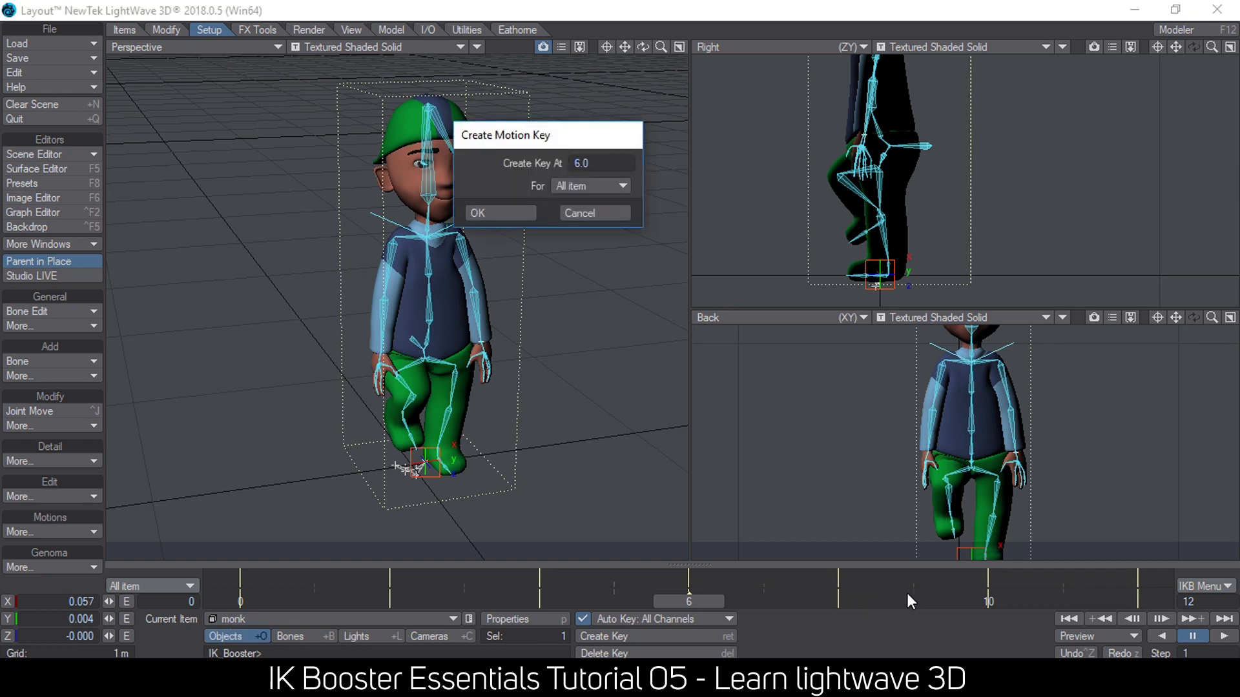
key(Return)
Step: Go to frame 12 and create a motion key there for All item on the monk
drag(1078, 594, 1137, 594)
key(Return)
key(Return)
key(Return)
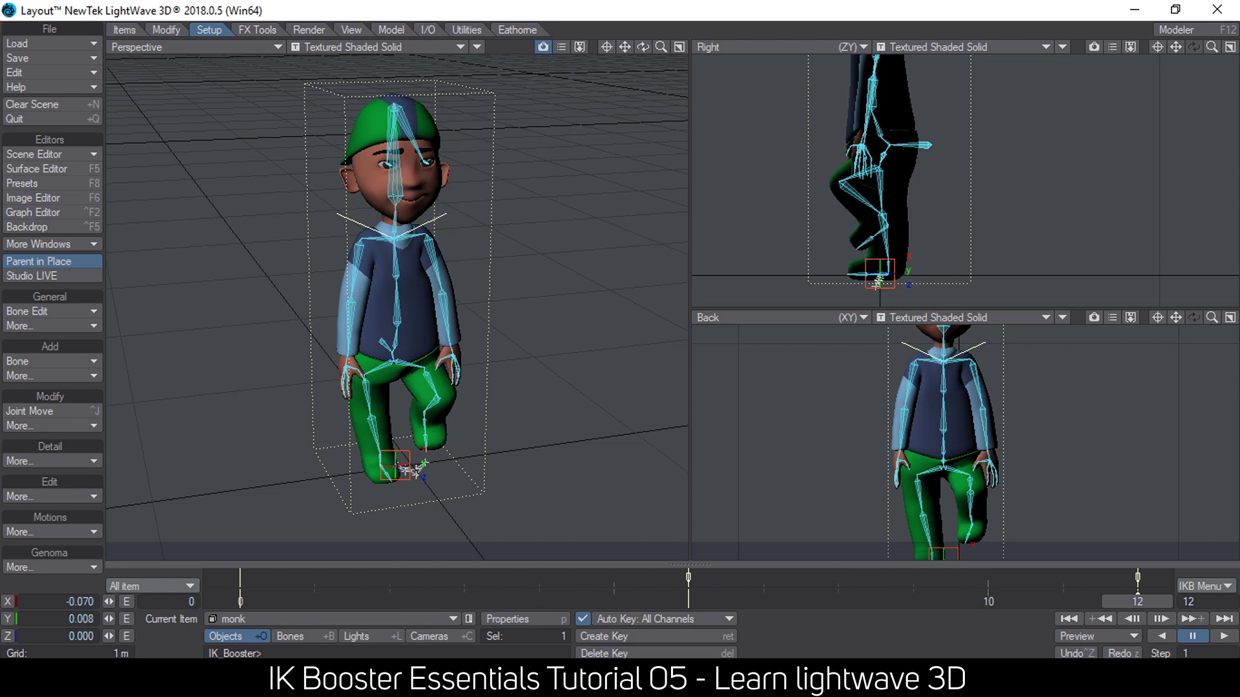
Step: At frame 3, swing the monk's right wrist forward and left wrist backward in the side view
key(shift+b)
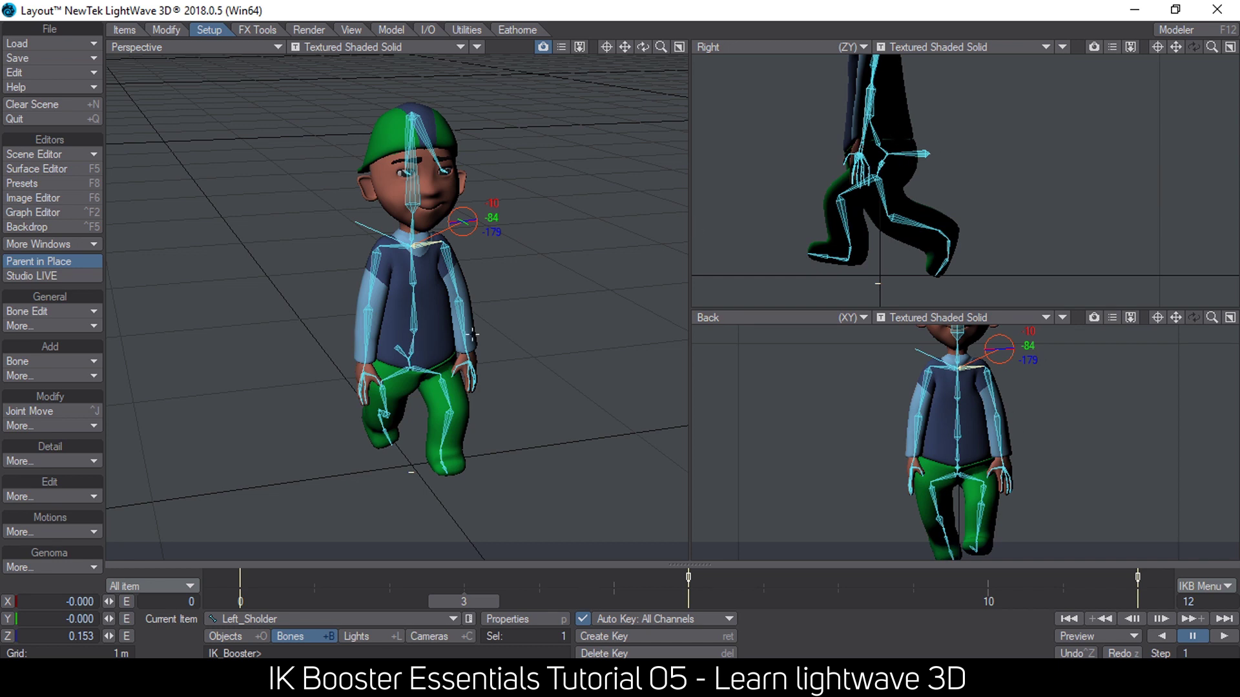
alt+drag(443, 366, 515, 408)
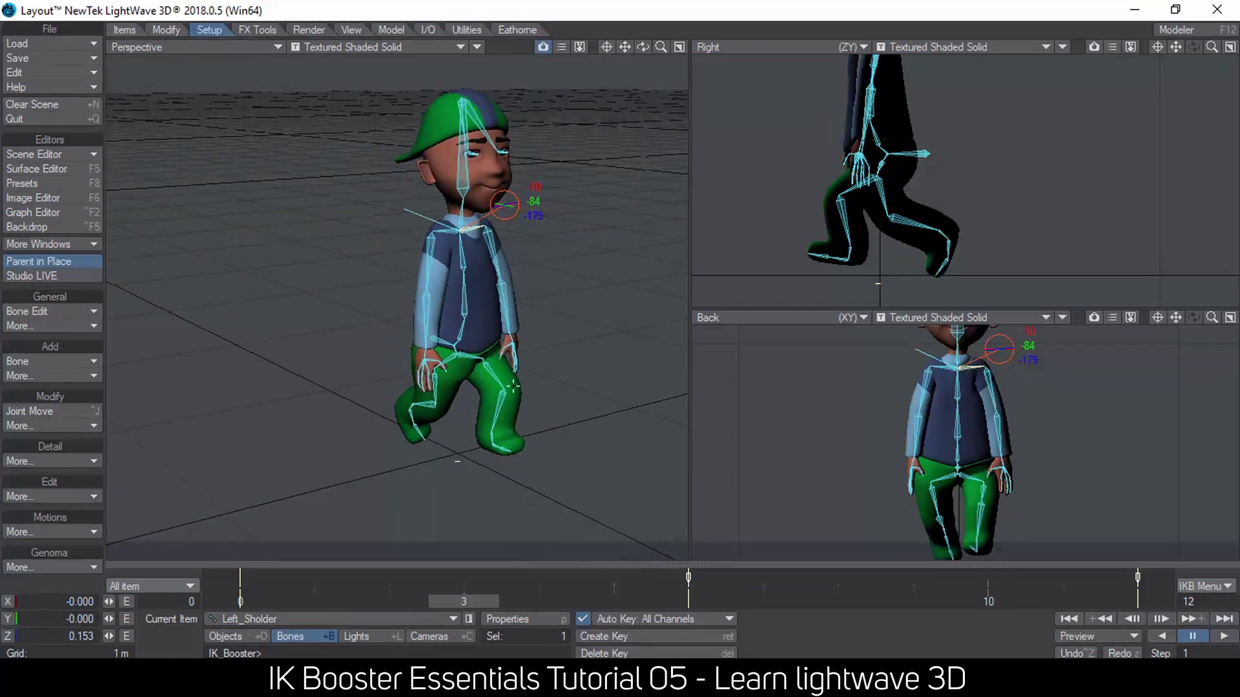
click(413, 342)
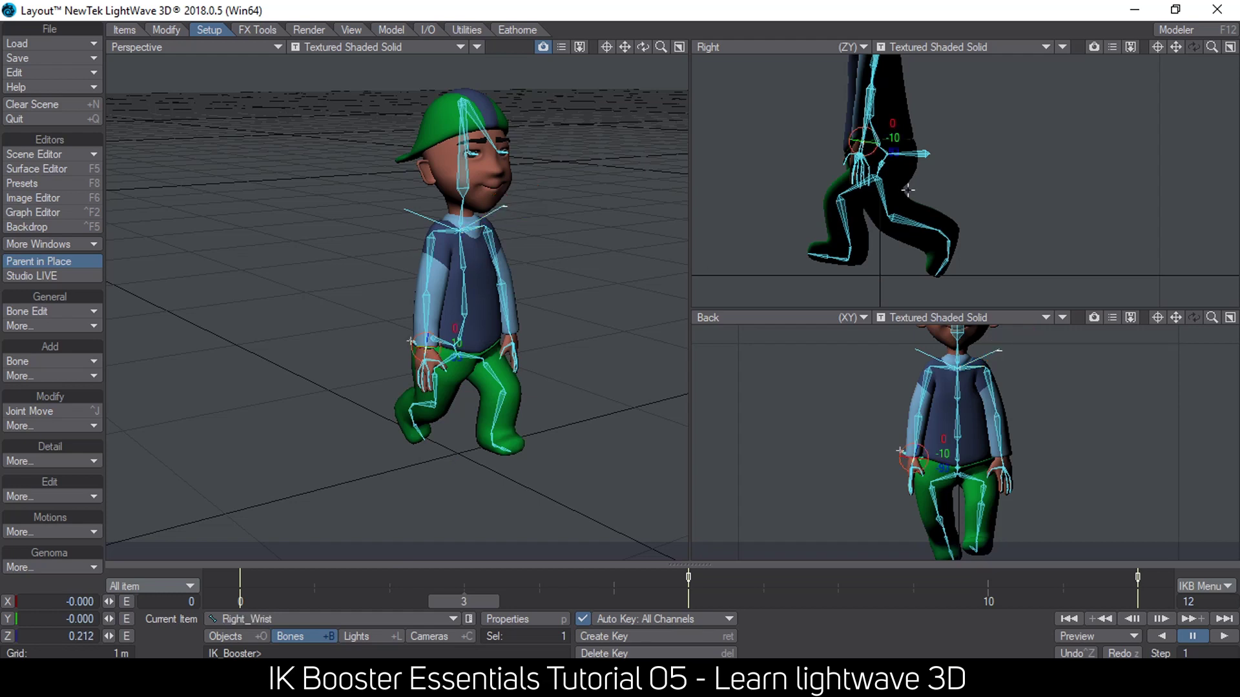
drag(1212, 47, 1158, 10)
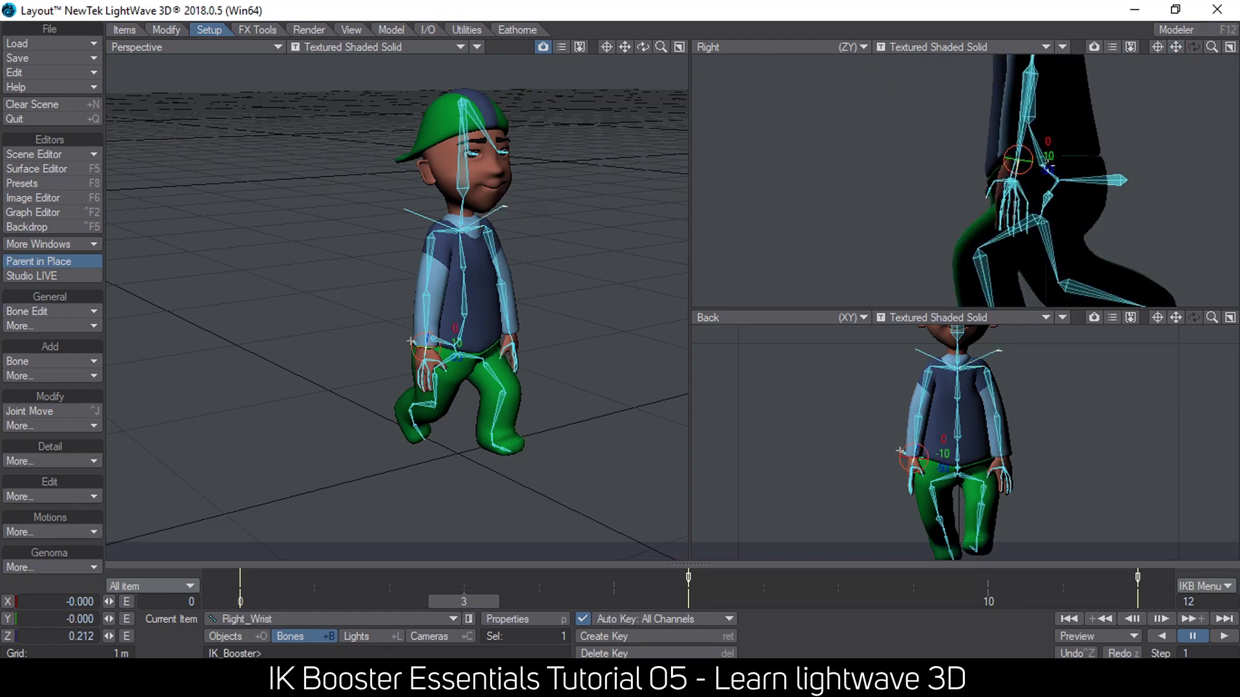
drag(1018, 161, 965, 142)
drag(1212, 47, 1196, 50)
click(1006, 163)
drag(1006, 162, 1074, 159)
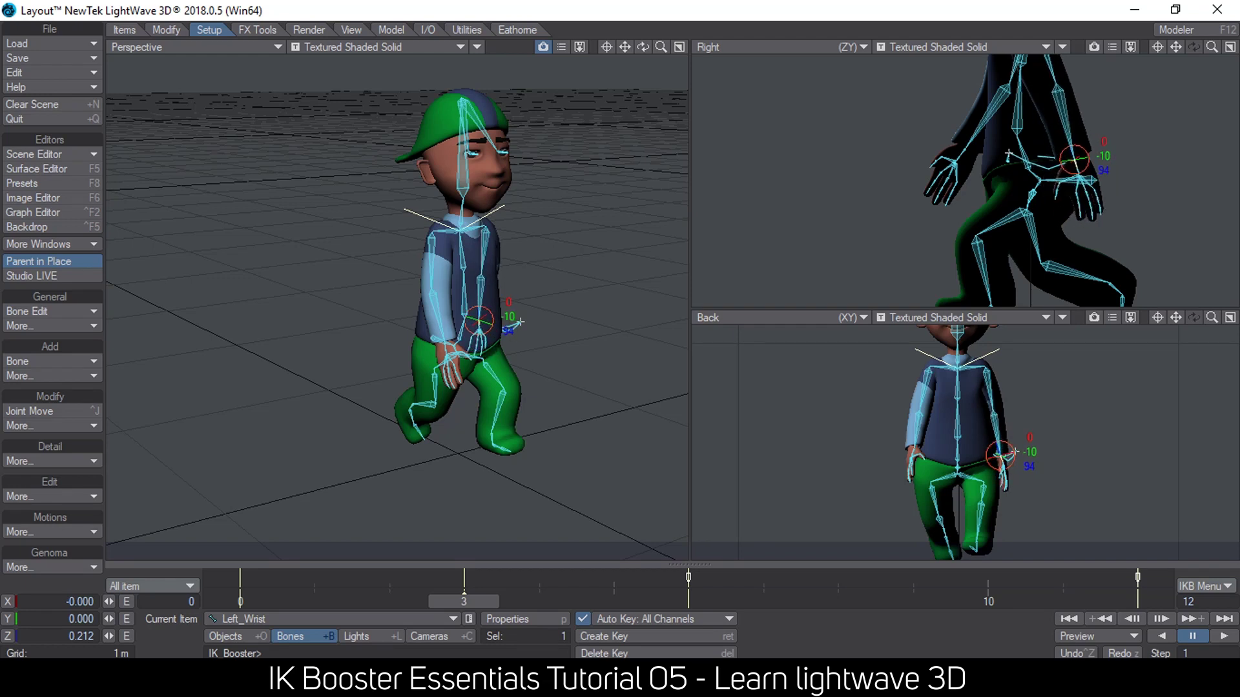
Step: At frame 9, swing the monk's right wrist backward and left wrist forward in the side view
drag(1177, 48, 1175, 149)
scroll(1138, 149, down, 1)
drag(1212, 47, 1122, 191)
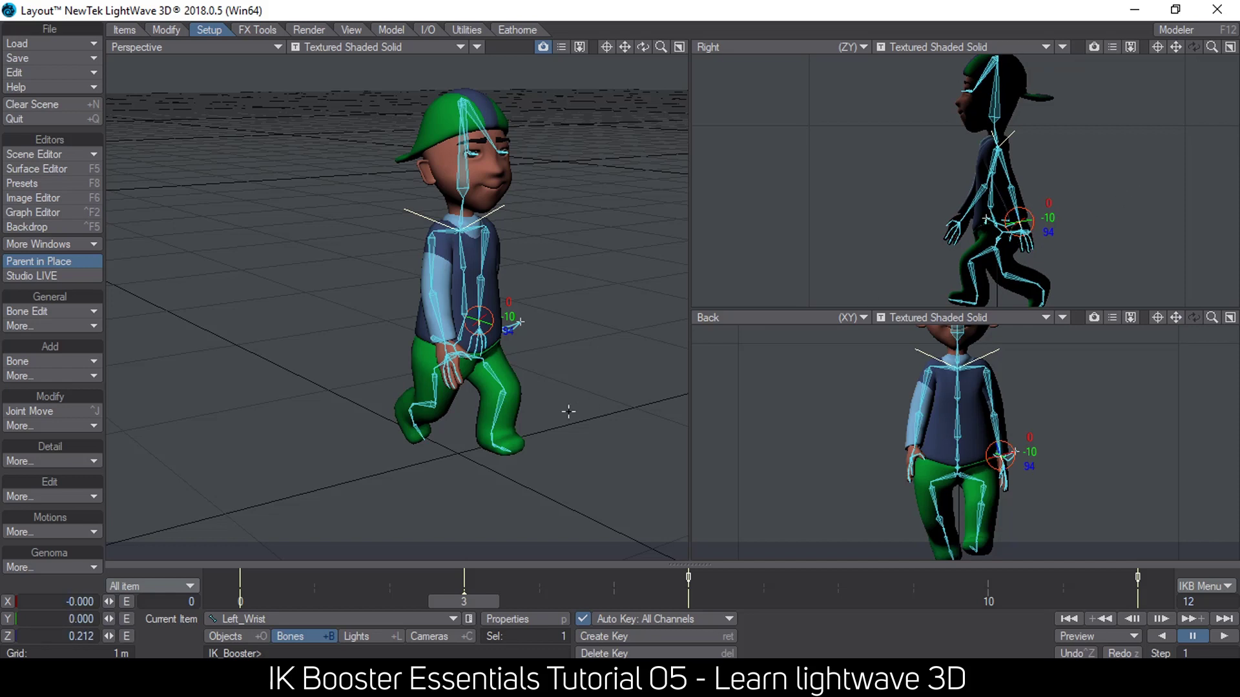
drag(464, 602, 916, 614)
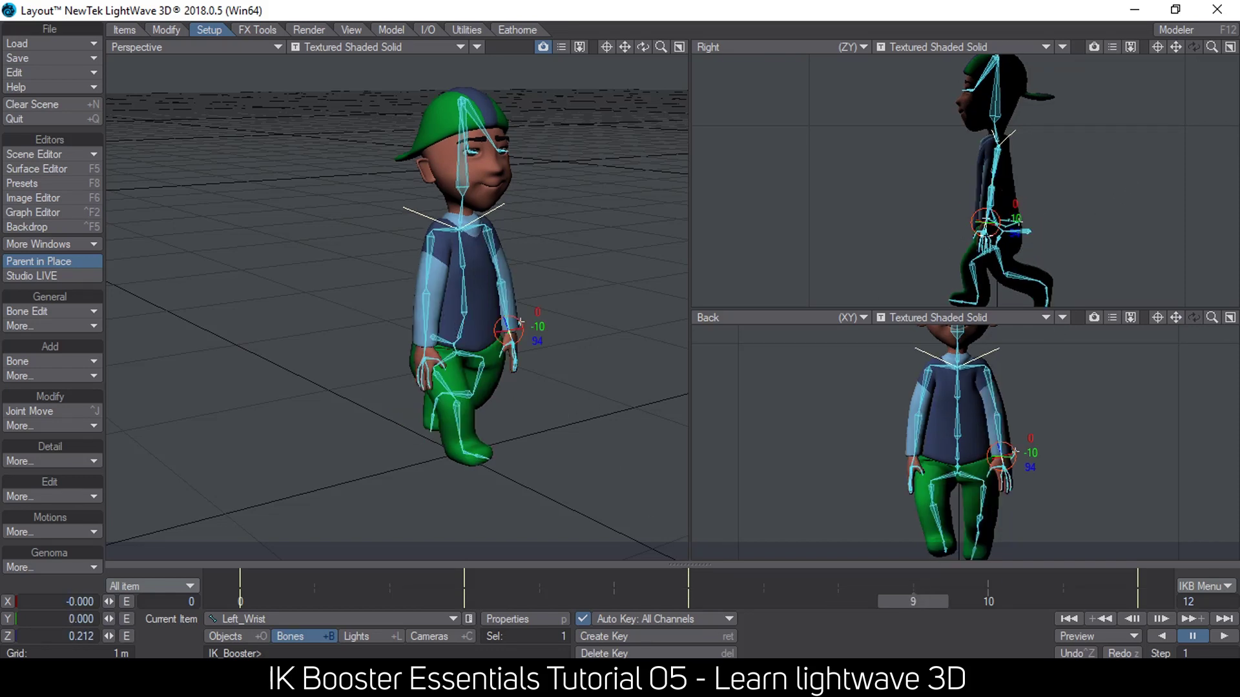
drag(1212, 47, 1229, 47)
mouse_move(991, 237)
mouse_down()
mouse_move(959, 237)
mouse_move(1009, 239)
mouse_up()
drag(412, 340, 398, 332)
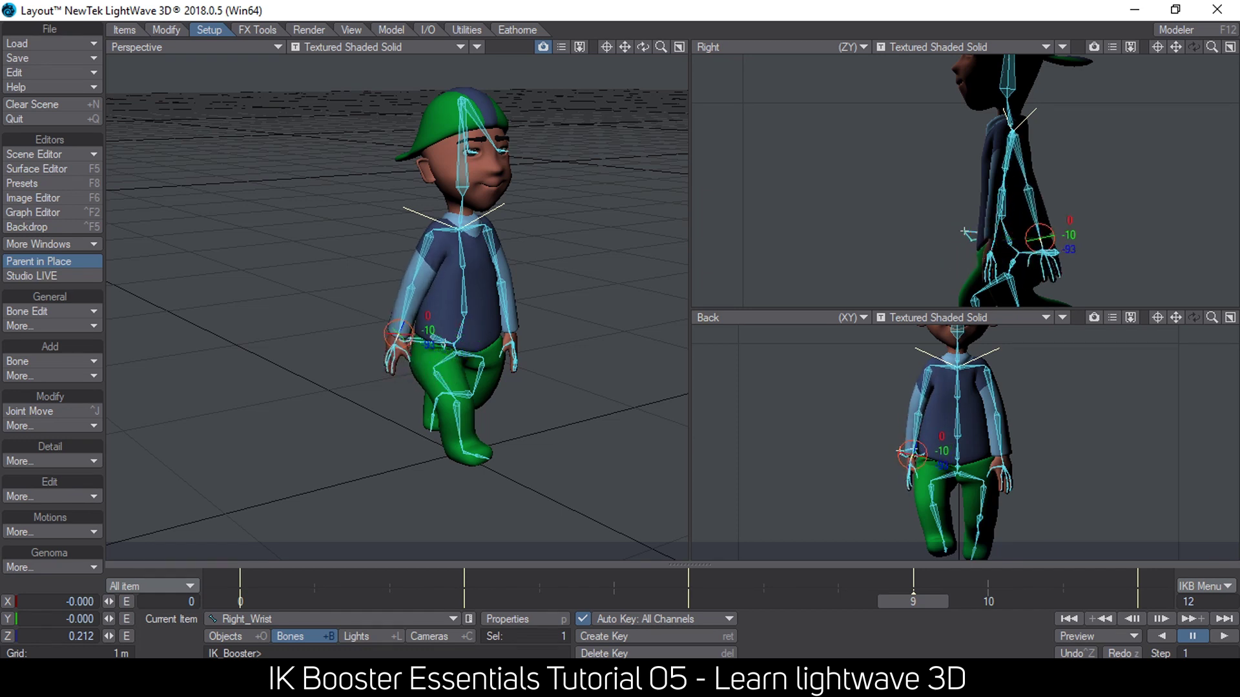
drag(995, 240, 968, 233)
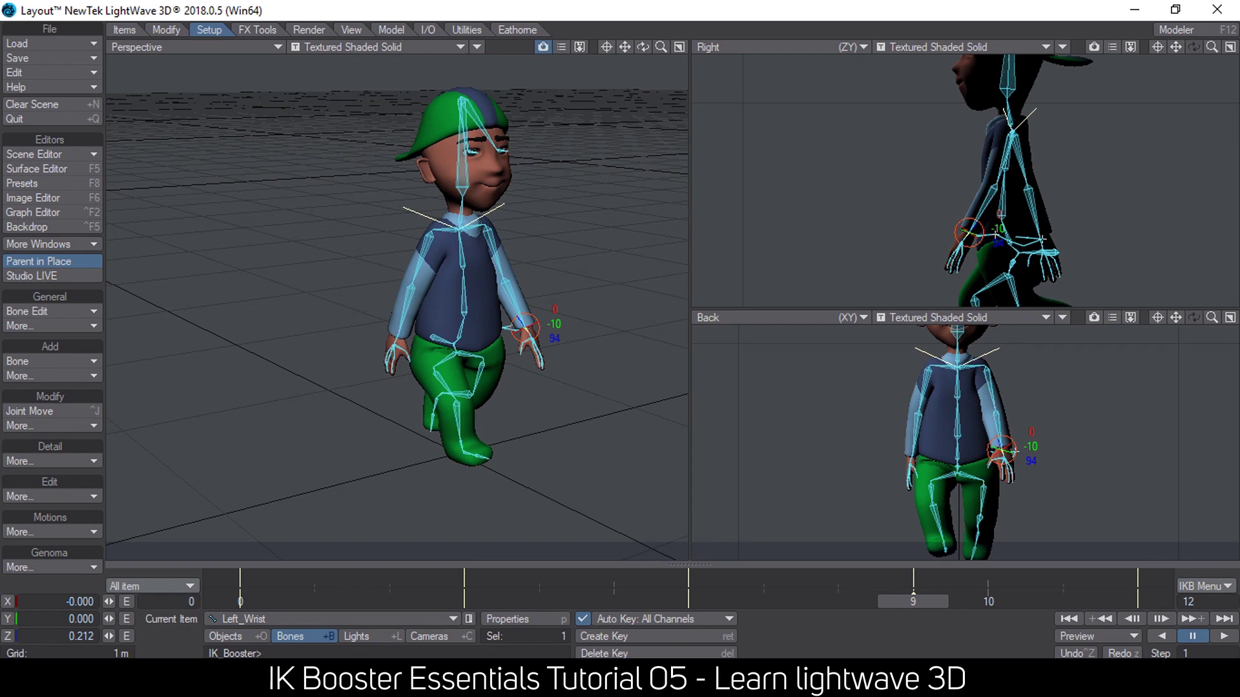
Step: Play the walk, hide the bones in the perspective view, switch to light selection and play it again
click(1222, 636)
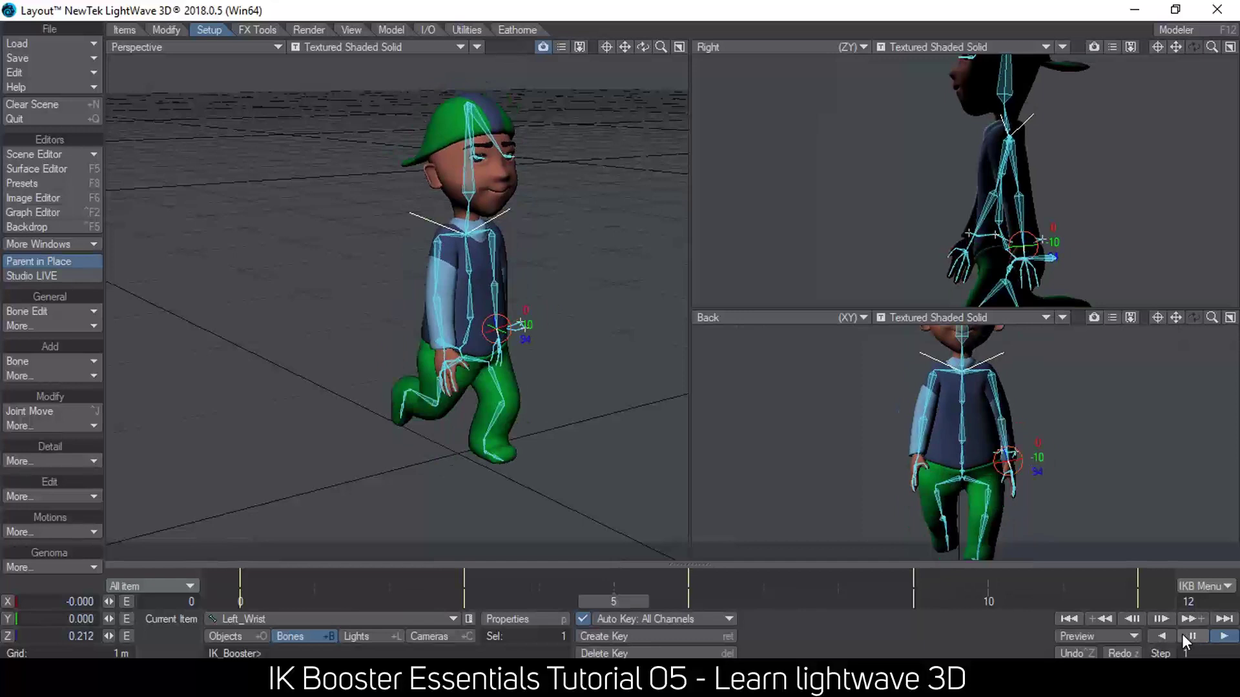
click(1192, 636)
click(476, 47)
click(477, 65)
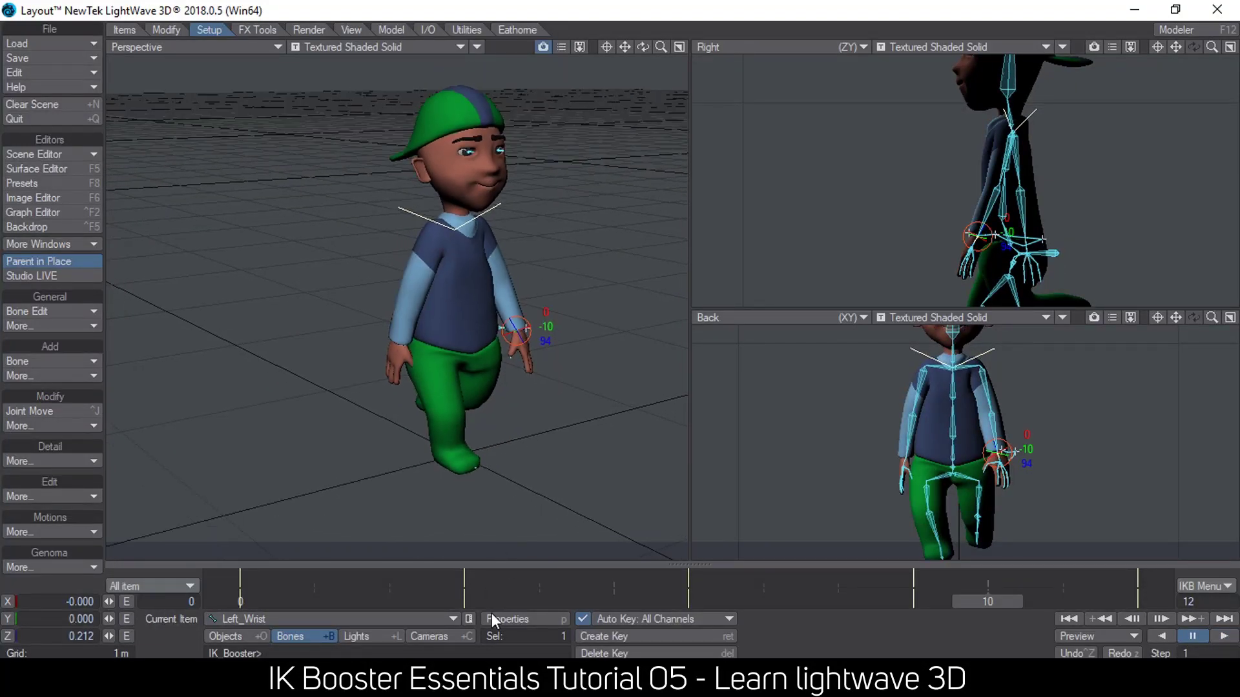
click(356, 636)
click(1223, 636)
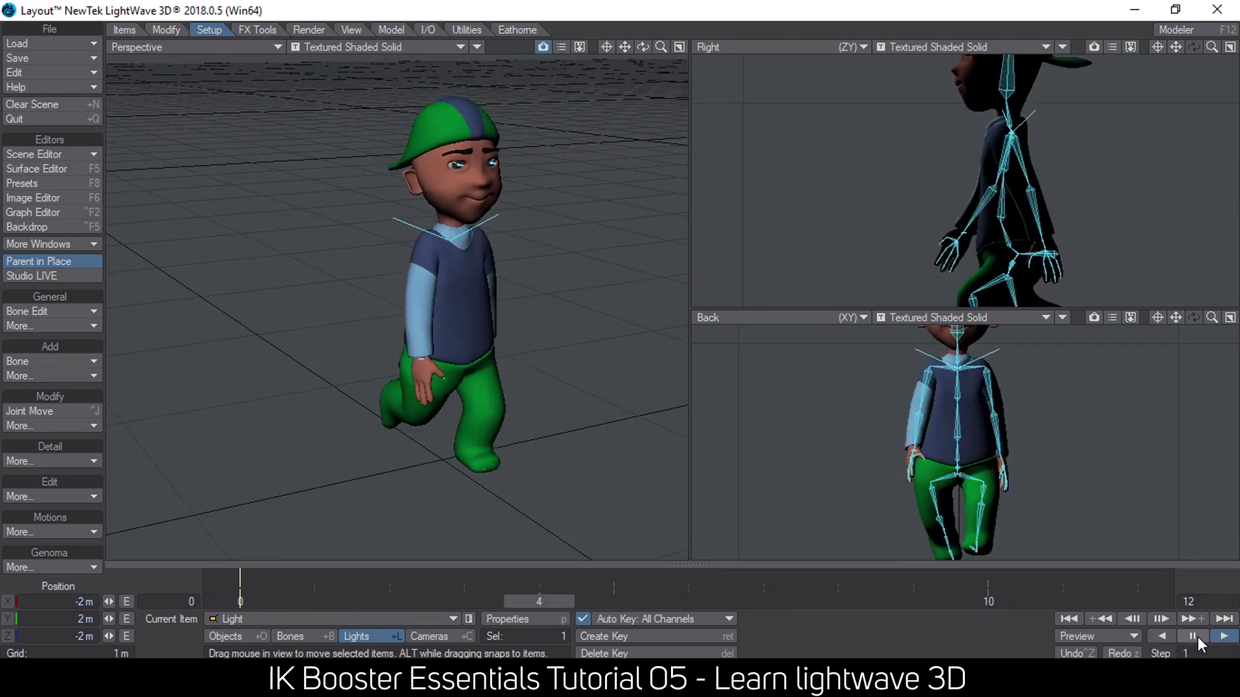
click(1197, 637)
Step: Maximize the perspective view, make and play a preview of frames 0 to 11 with step 1, then end the preview
click(678, 47)
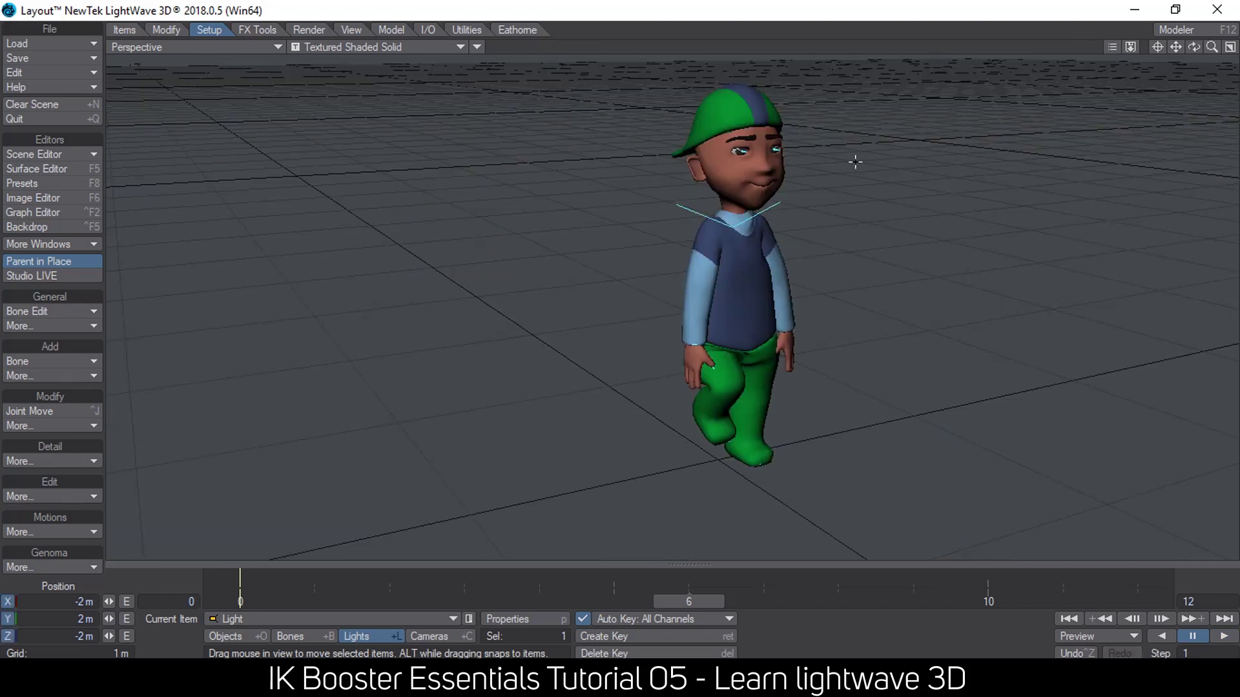
scroll(855, 161, up, 1)
alt+drag(922, 456, 900, 433)
alt+drag(947, 329, 932, 552)
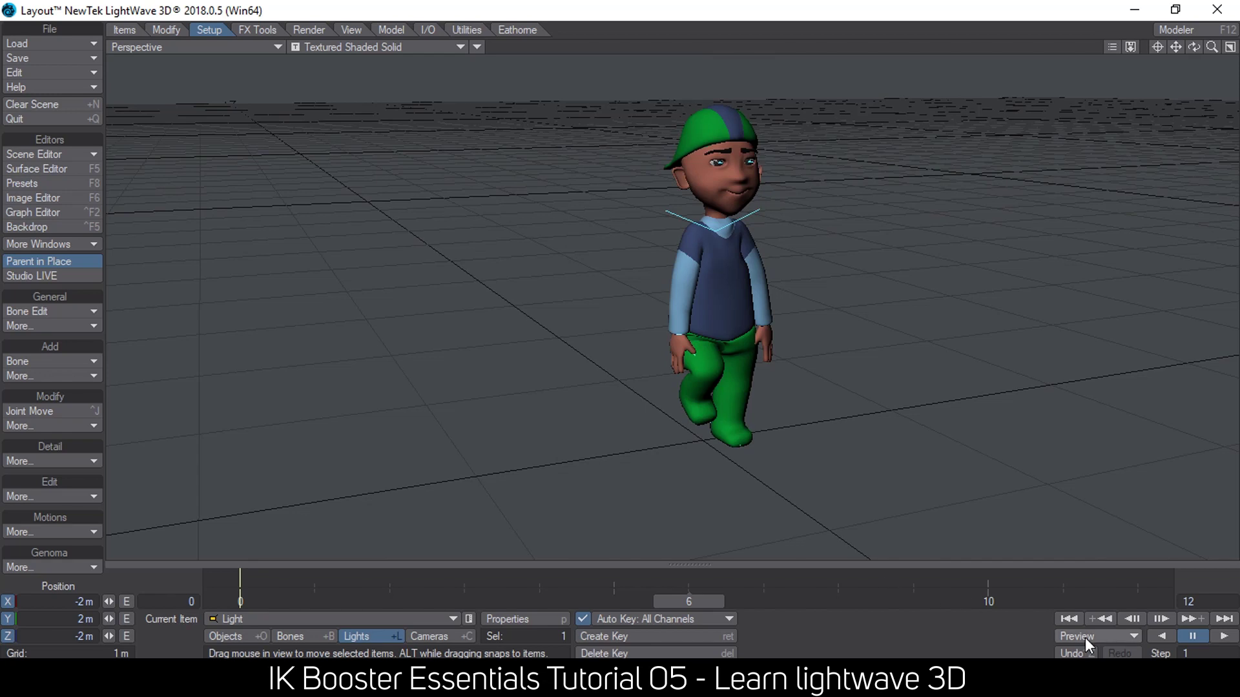
click(1084, 638)
click(1078, 571)
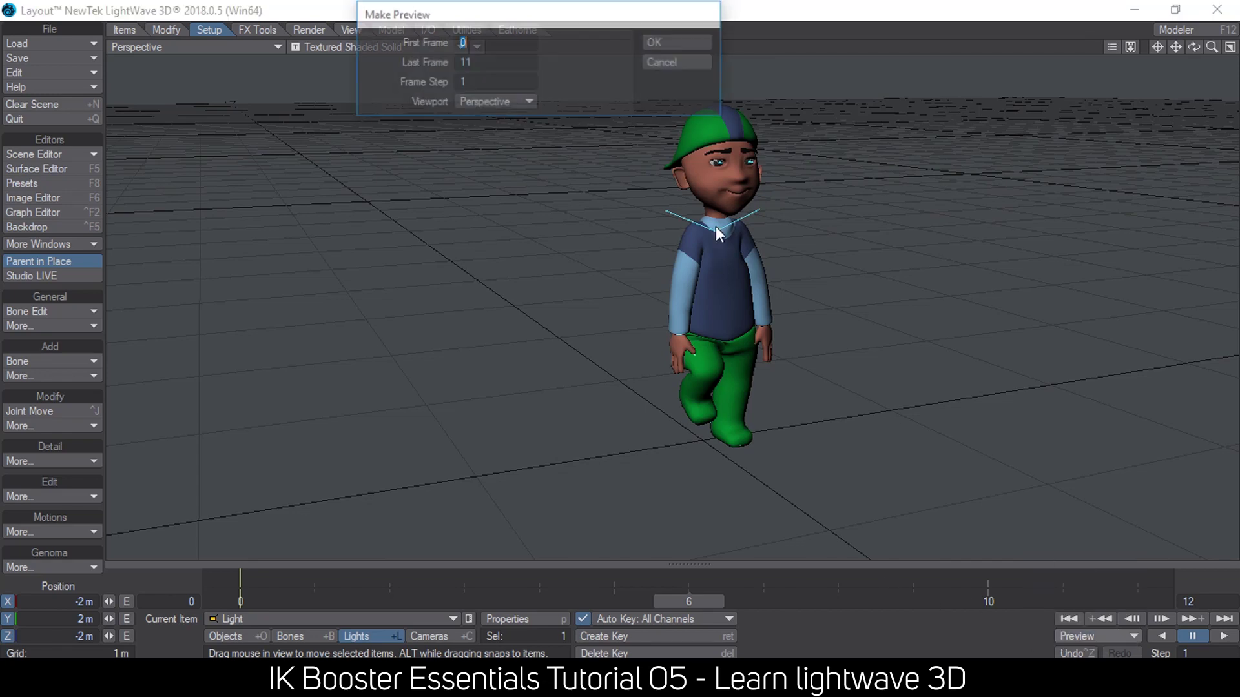
click(675, 43)
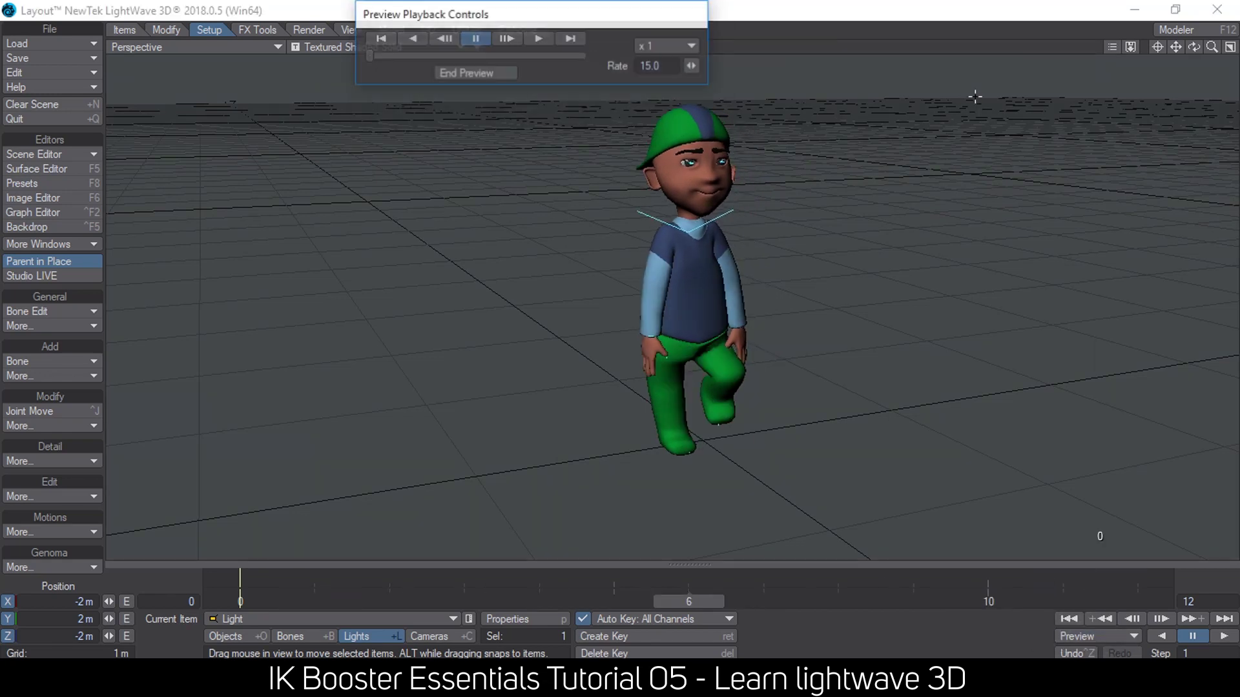
drag(573, 22, 447, 24)
click(411, 40)
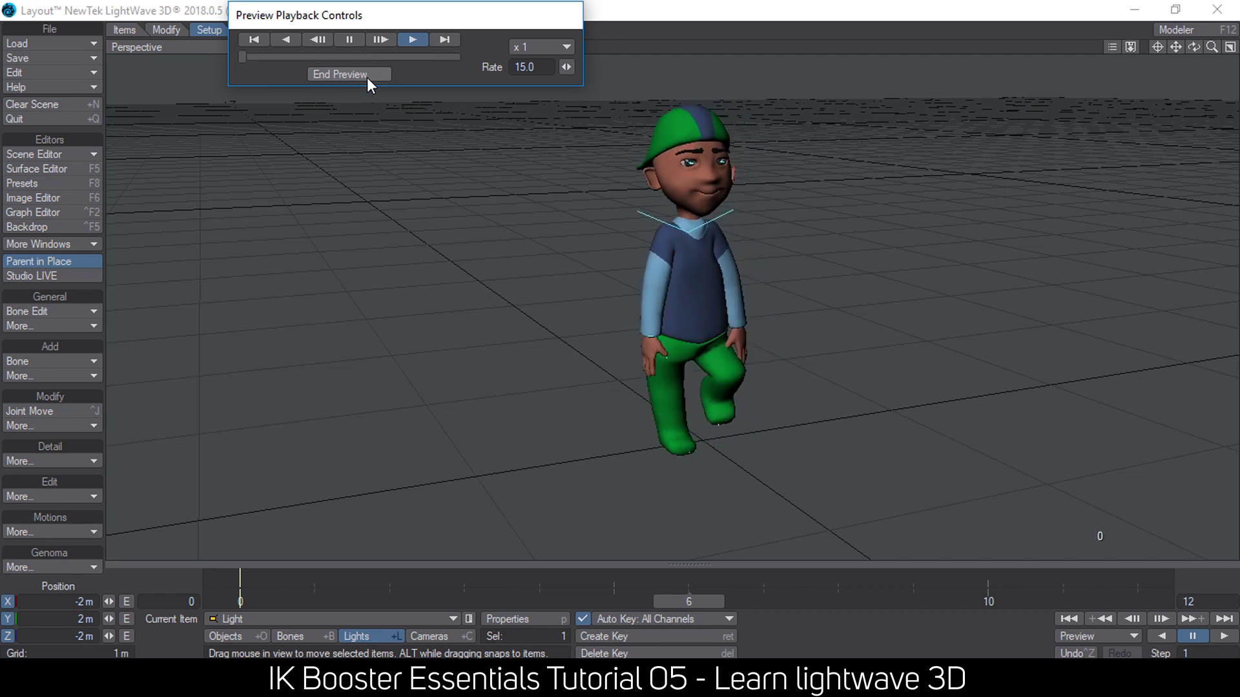
click(348, 74)
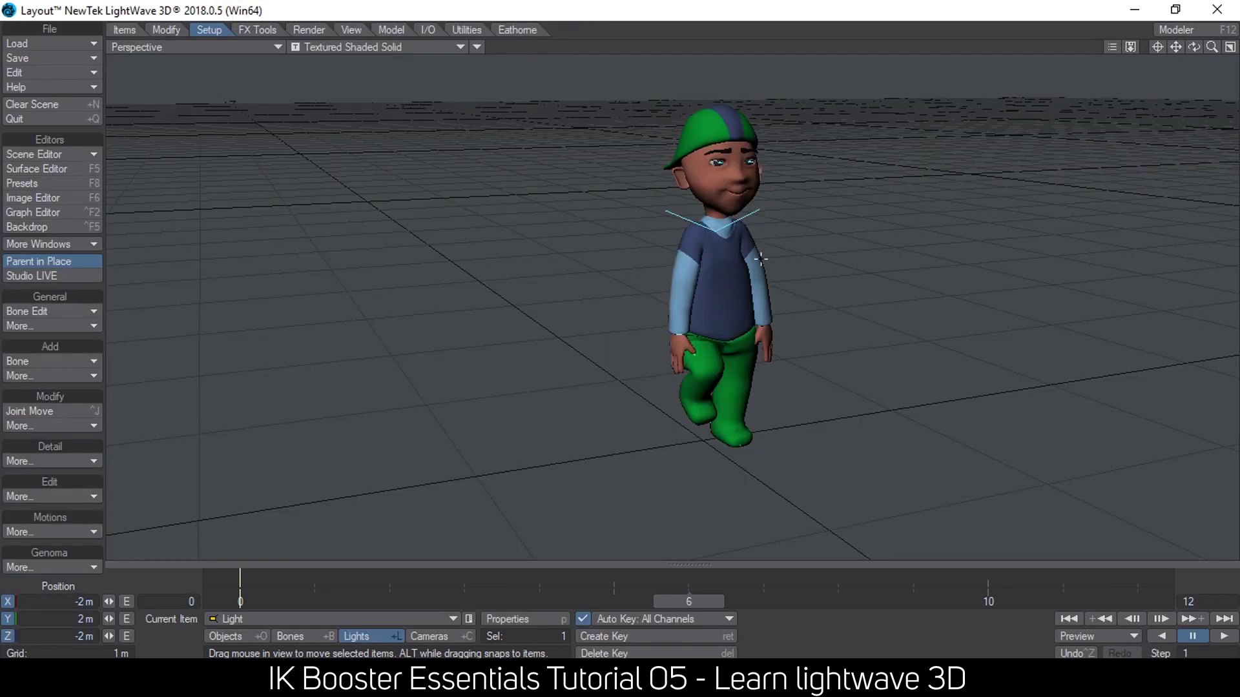
Step: Select the monk and open Motion Save from the IK Booster motion tools of its root
scroll(937, 184, down, 3)
click(1176, 48)
drag(1176, 47, 1122, 51)
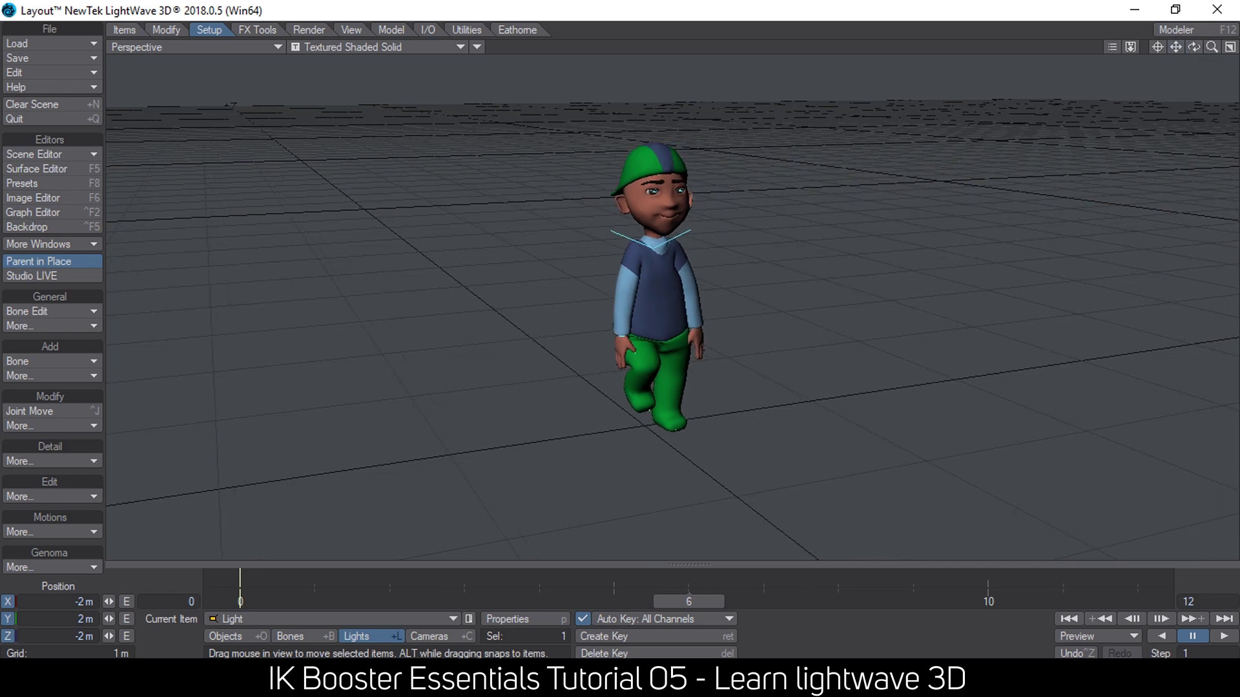
click(641, 231)
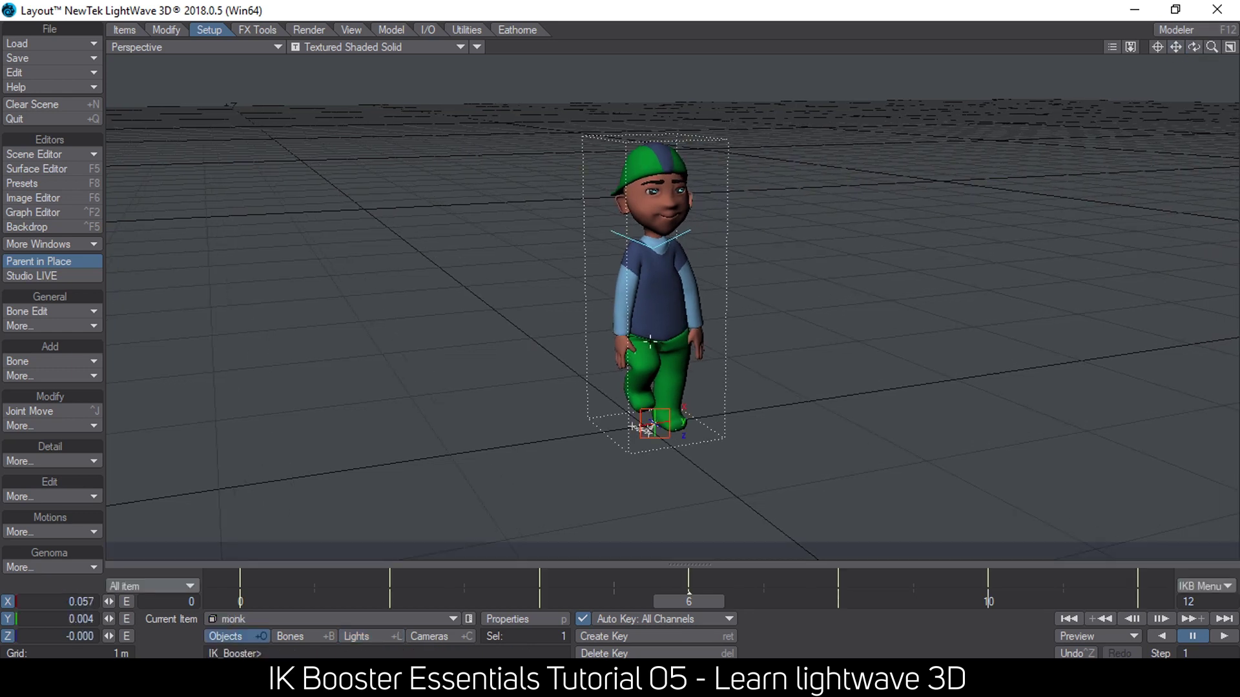
click(647, 427)
mouse_move(665, 397)
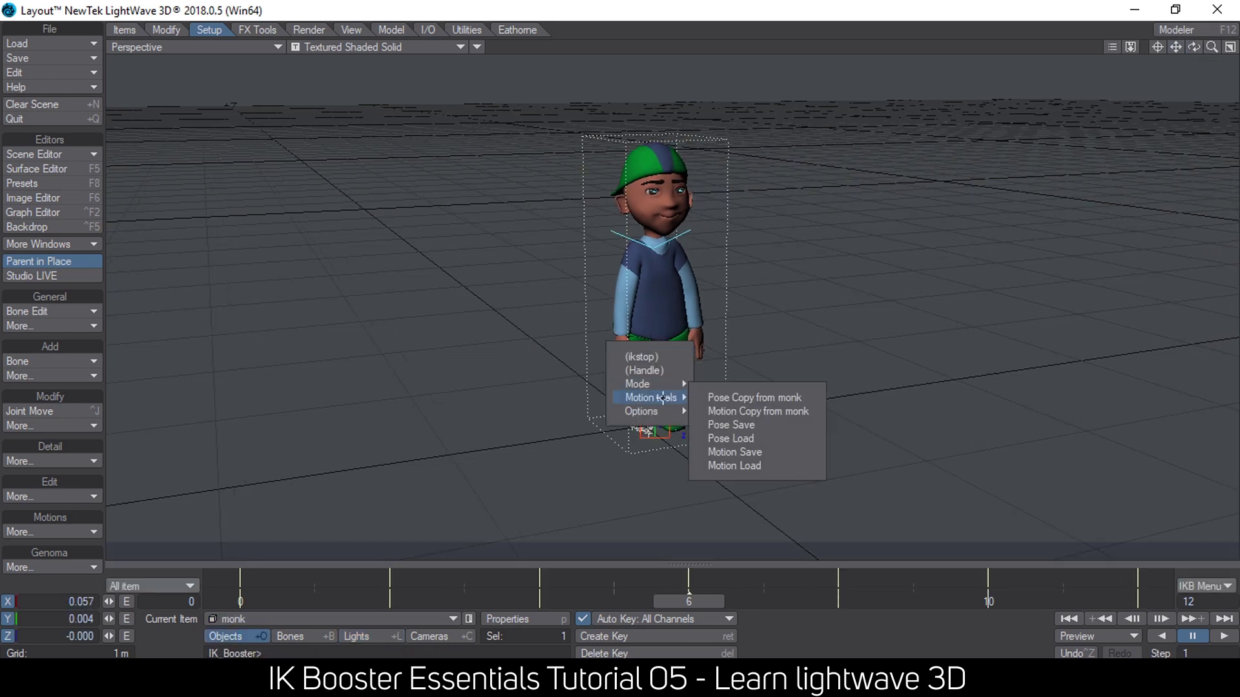
click(779, 451)
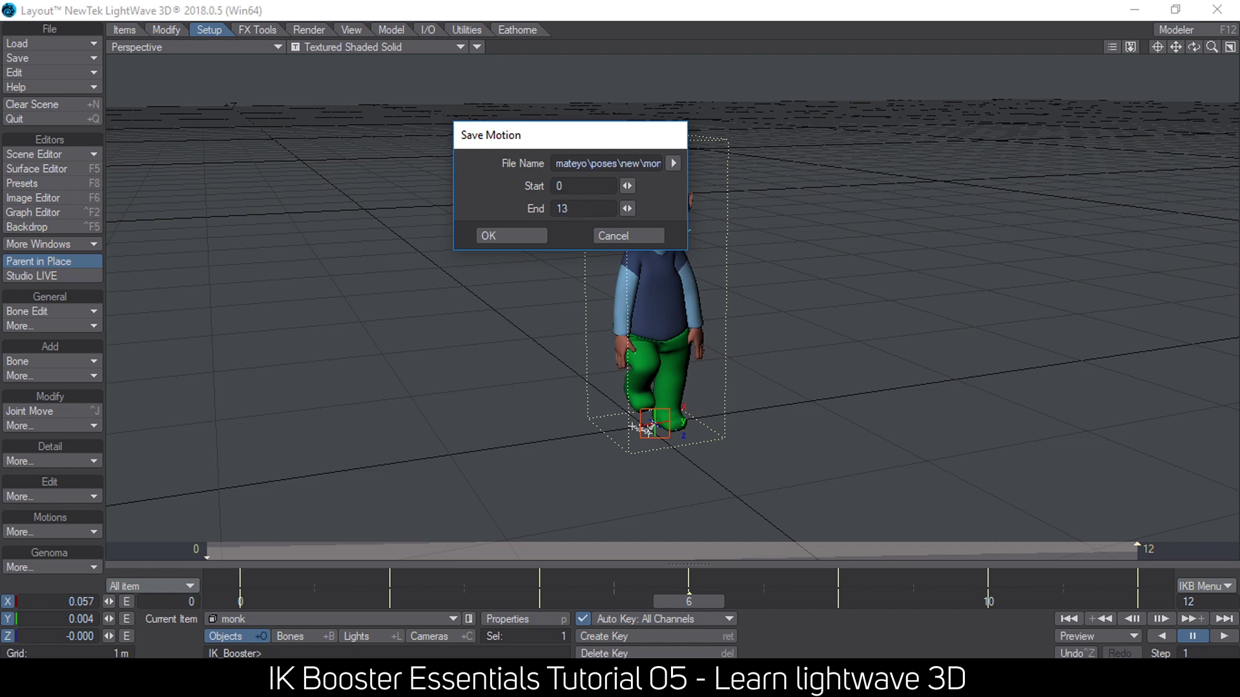
Step: Save the monk's motion from frame 0 to 13 as monk_walk.txt in the mafella folder, overwriting the existing file
click(671, 164)
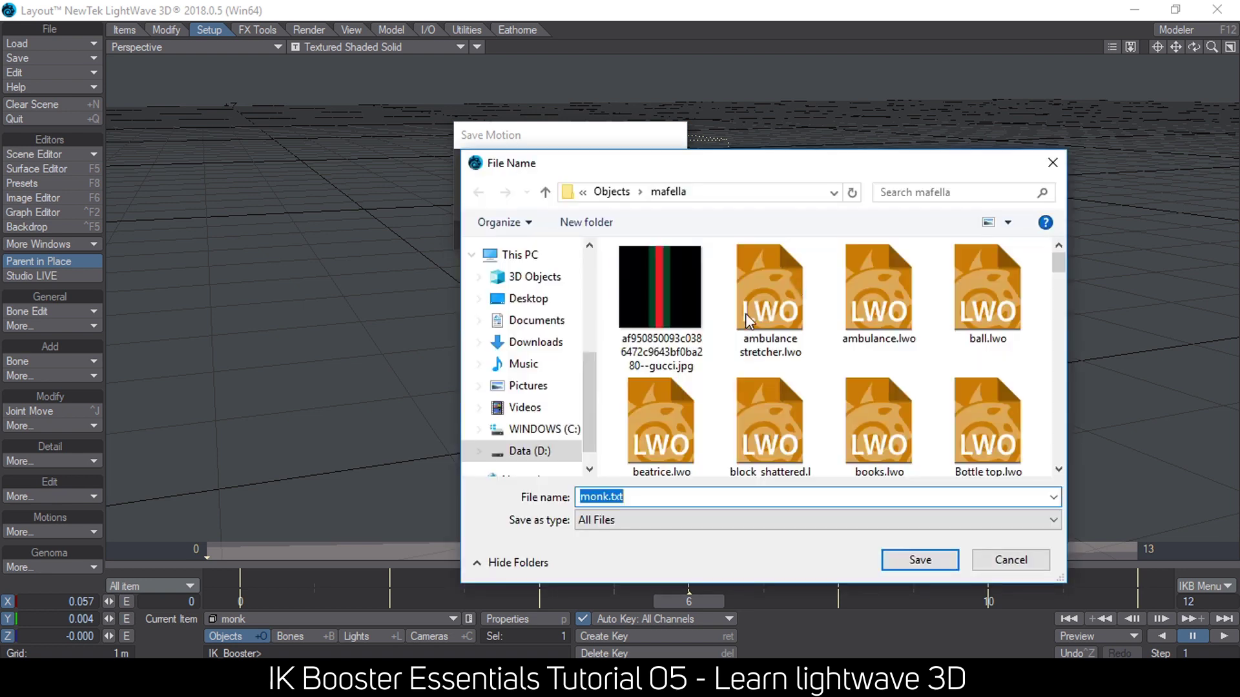
drag(732, 176, 698, 129)
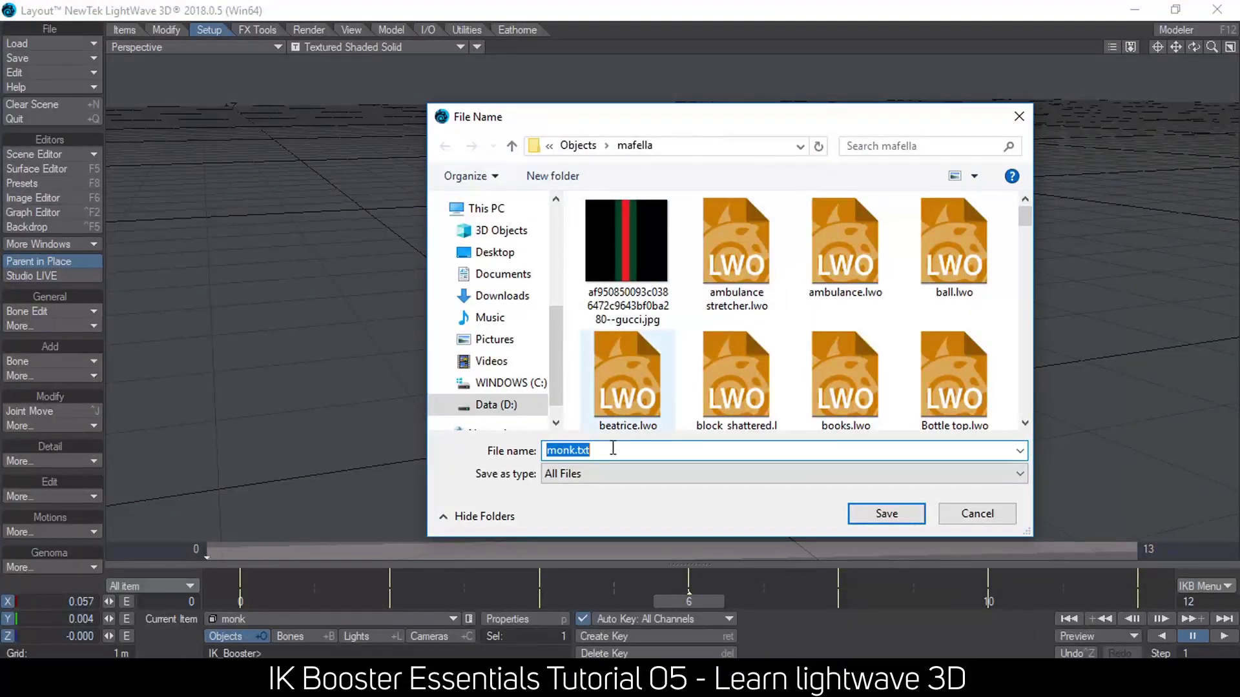
click(575, 450)
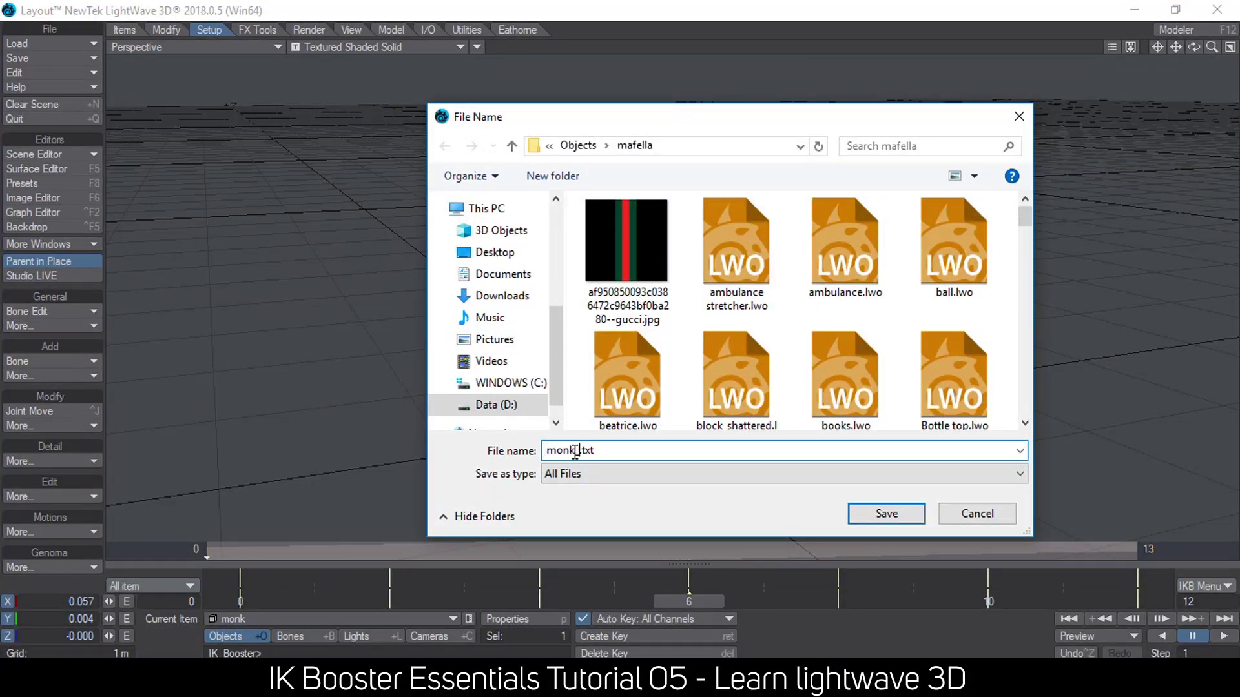
text(_walk)
click(889, 513)
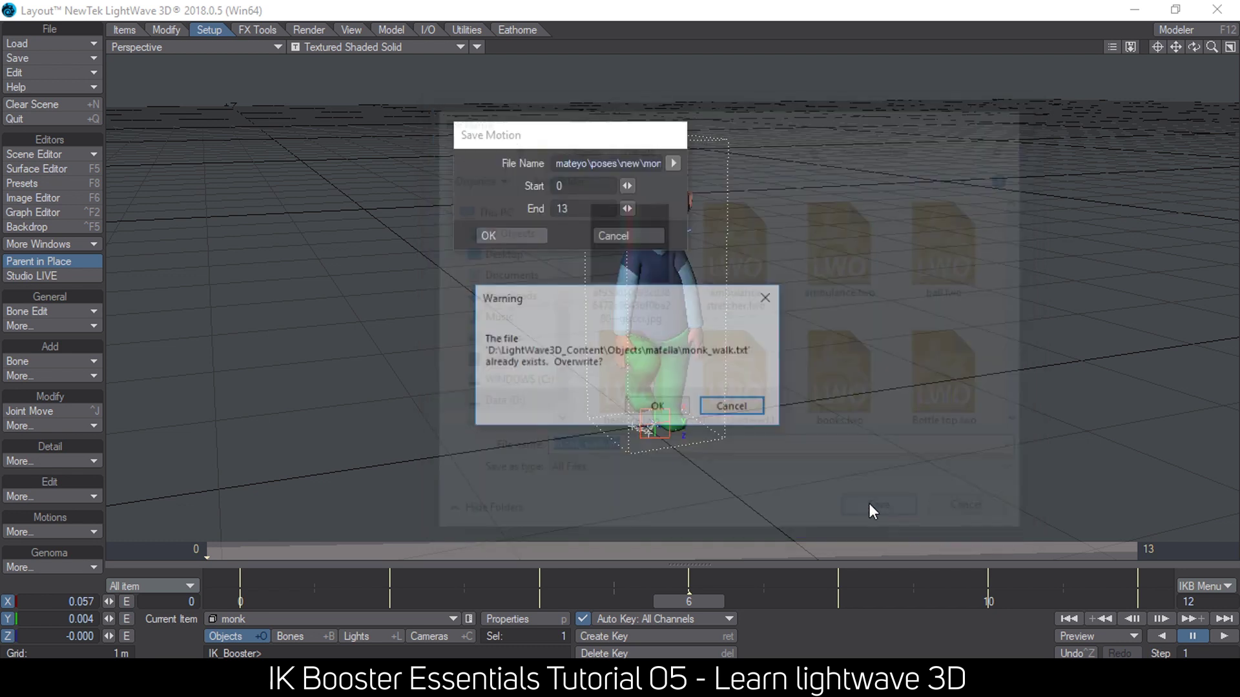
click(655, 406)
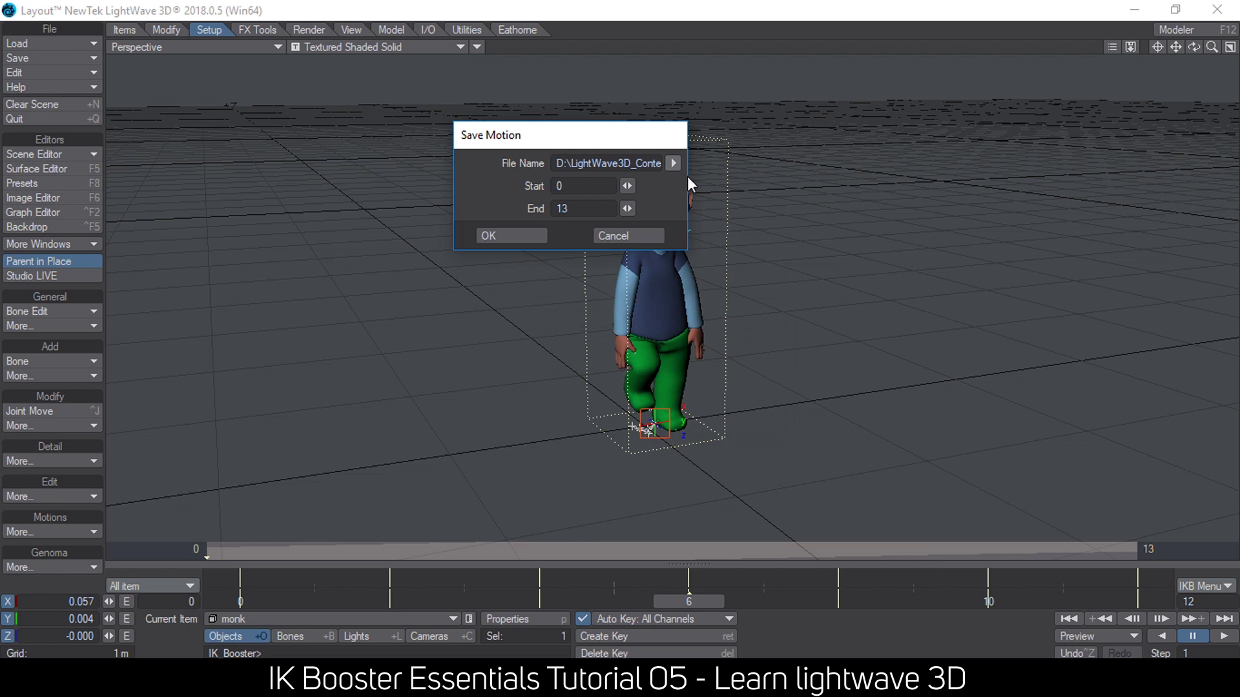
drag(572, 150, 355, 152)
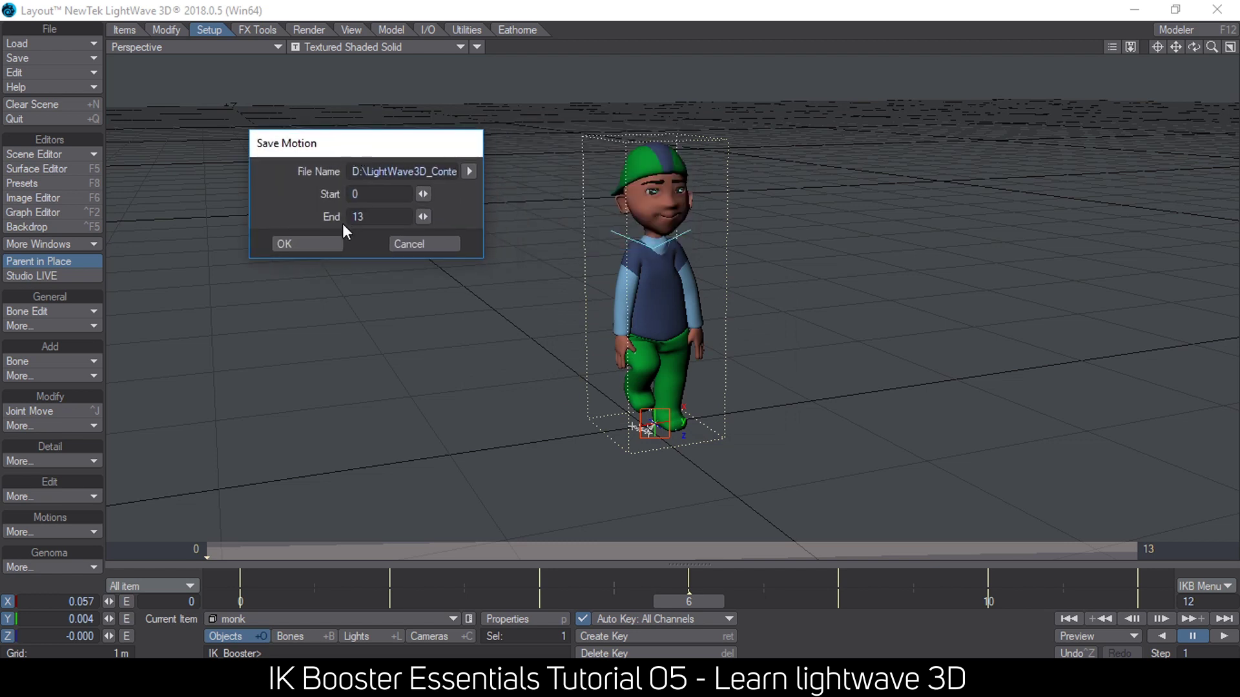
click(310, 245)
Step: Extend the scene's timeline to end at frame 120
scroll(1006, 406, down, 3)
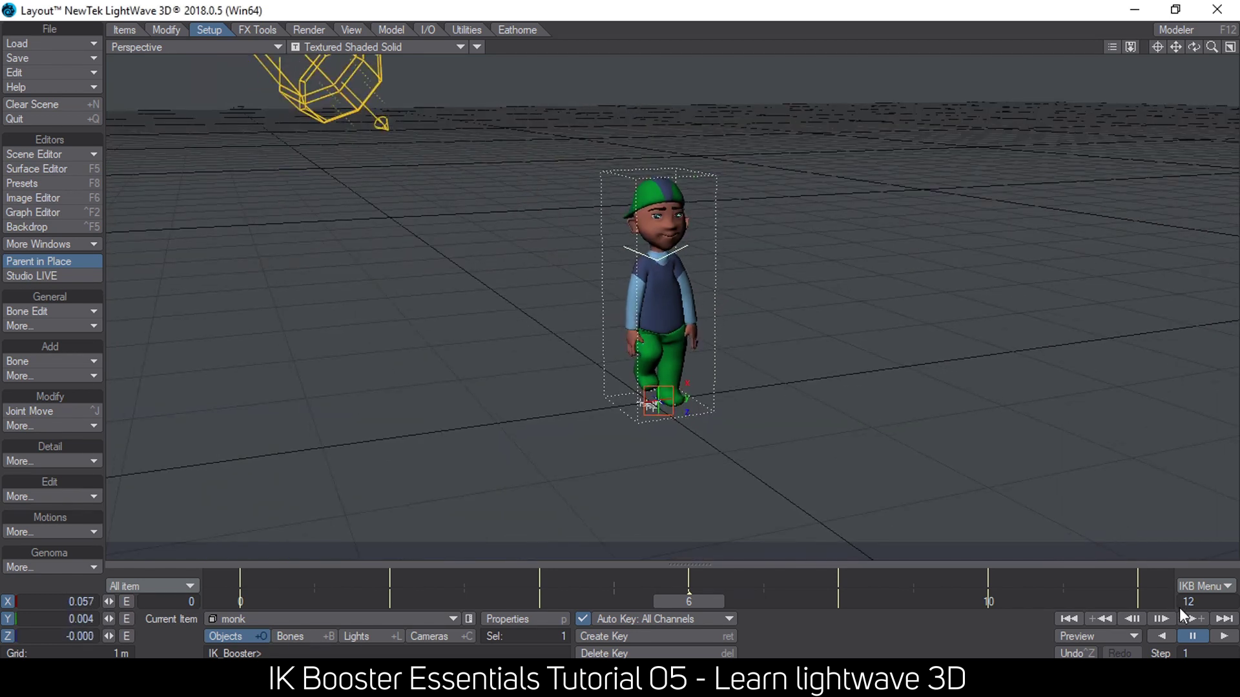
click(1211, 601)
text(120)
key(Return)
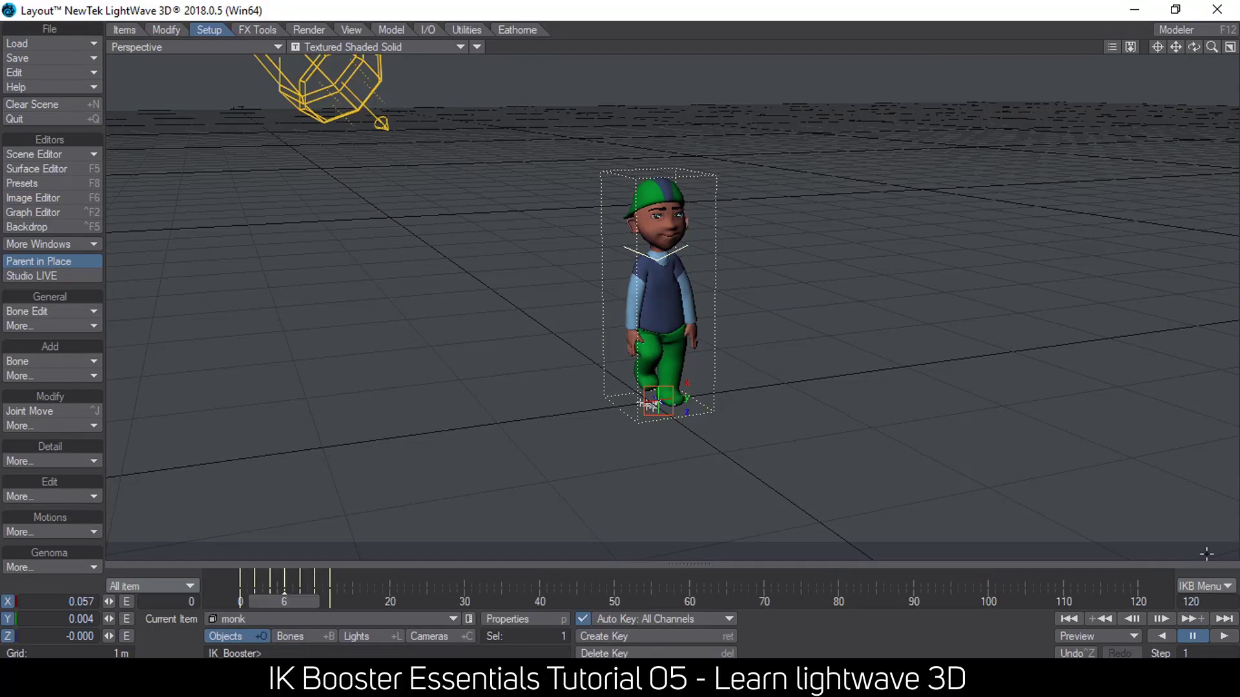
Step: Load the saved monk_walk.txt motion onto the monk starting at frame 12, with zero pre and post mix frames
click(330, 600)
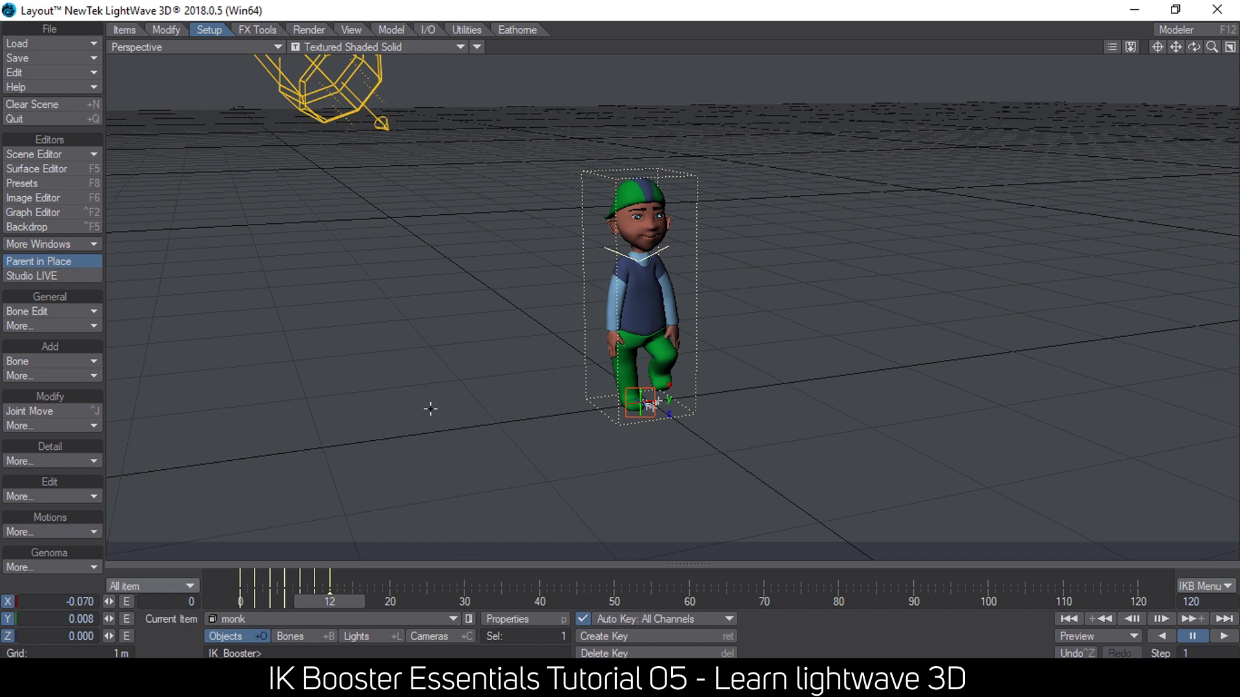
mouse_move(346, 576)
mouse_down()
mouse_move(240, 577)
mouse_move(330, 577)
mouse_up()
click(648, 405)
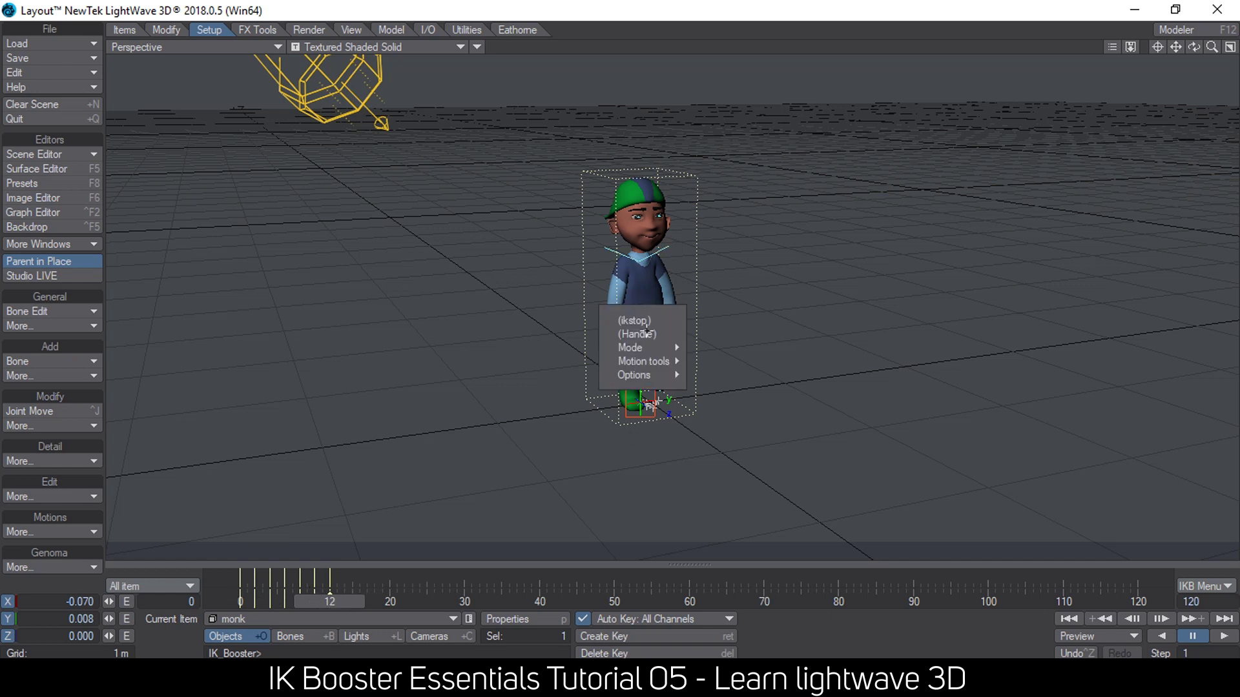
mouse_move(645, 361)
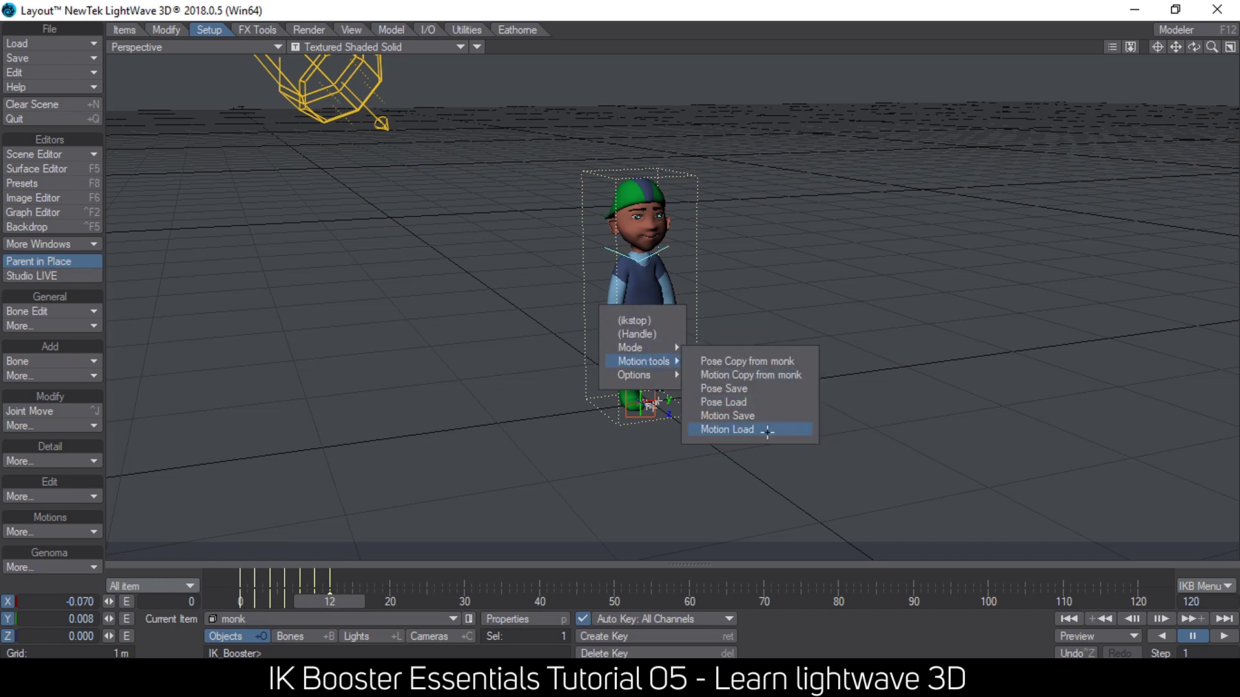
click(767, 430)
double_click(206, 187)
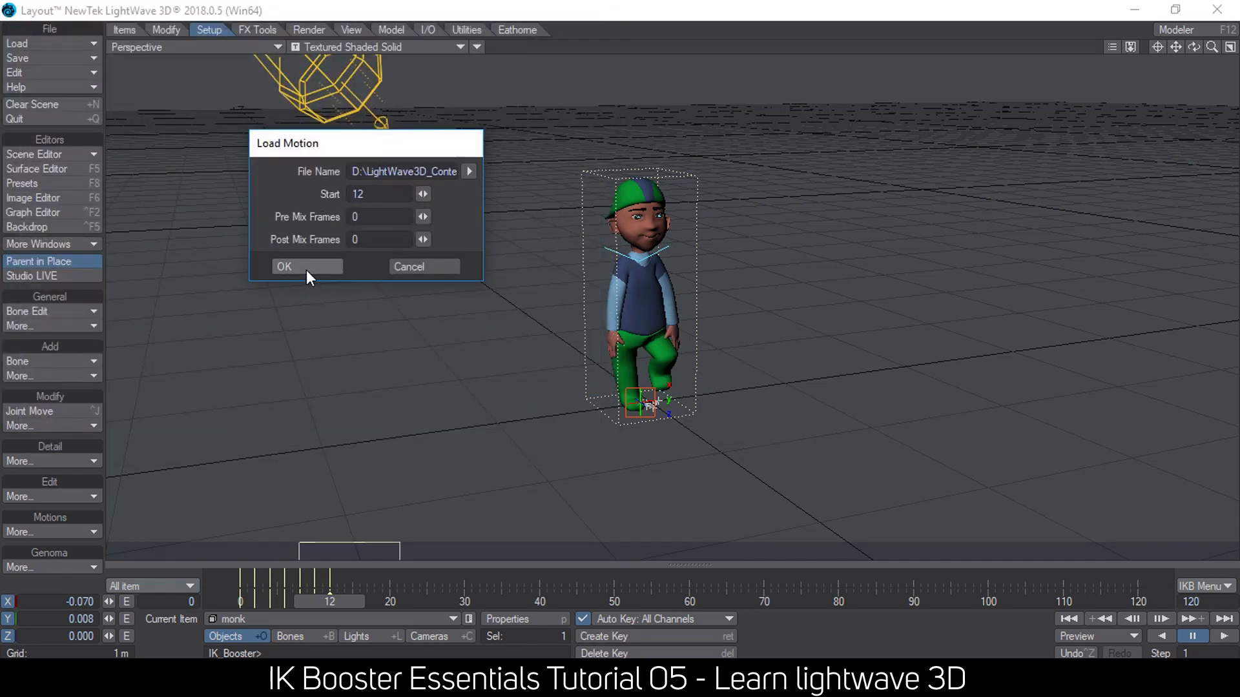
click(306, 268)
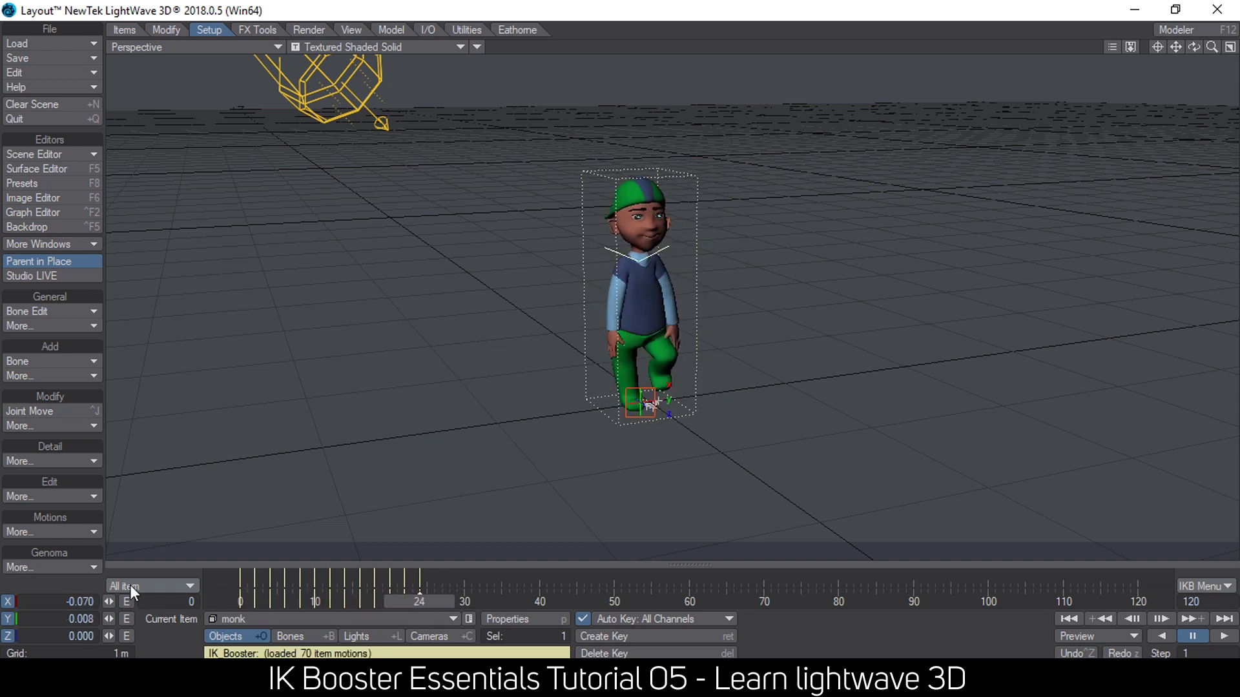
Step: Copy the monk's walk keys for all items with start 0 and end 98, pasting them at frame 24 without mix frames
shift+drag(451, 578, 237, 578)
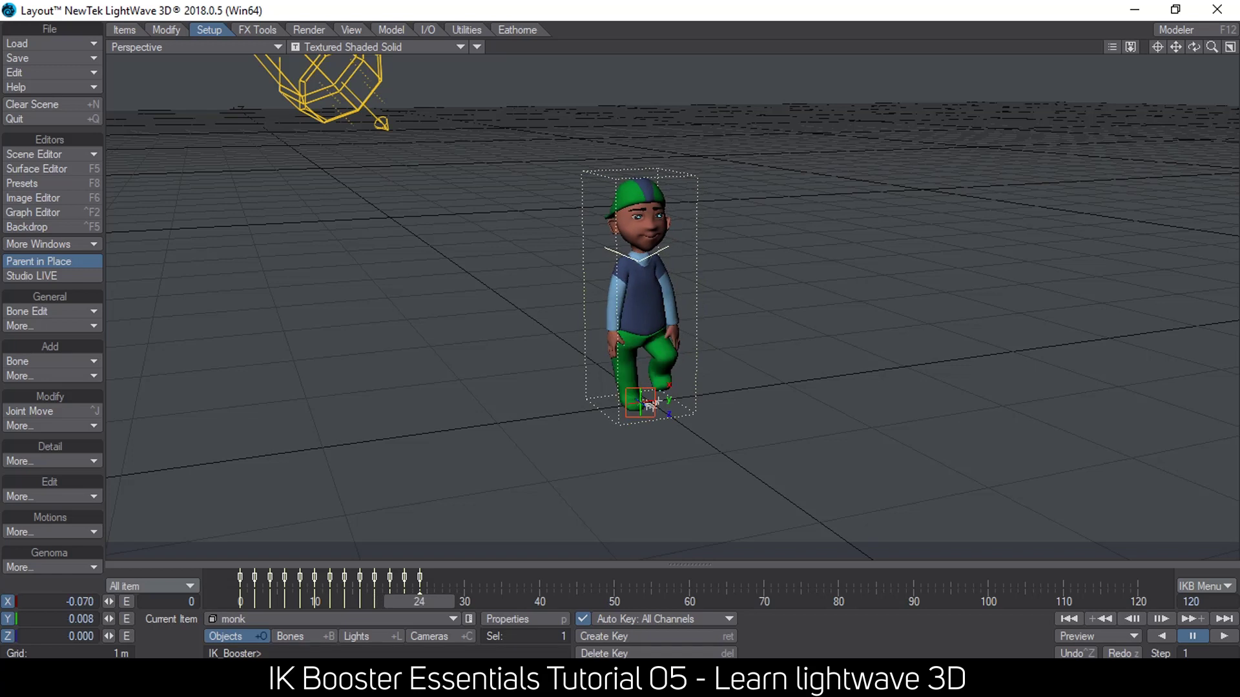
right_click(421, 572)
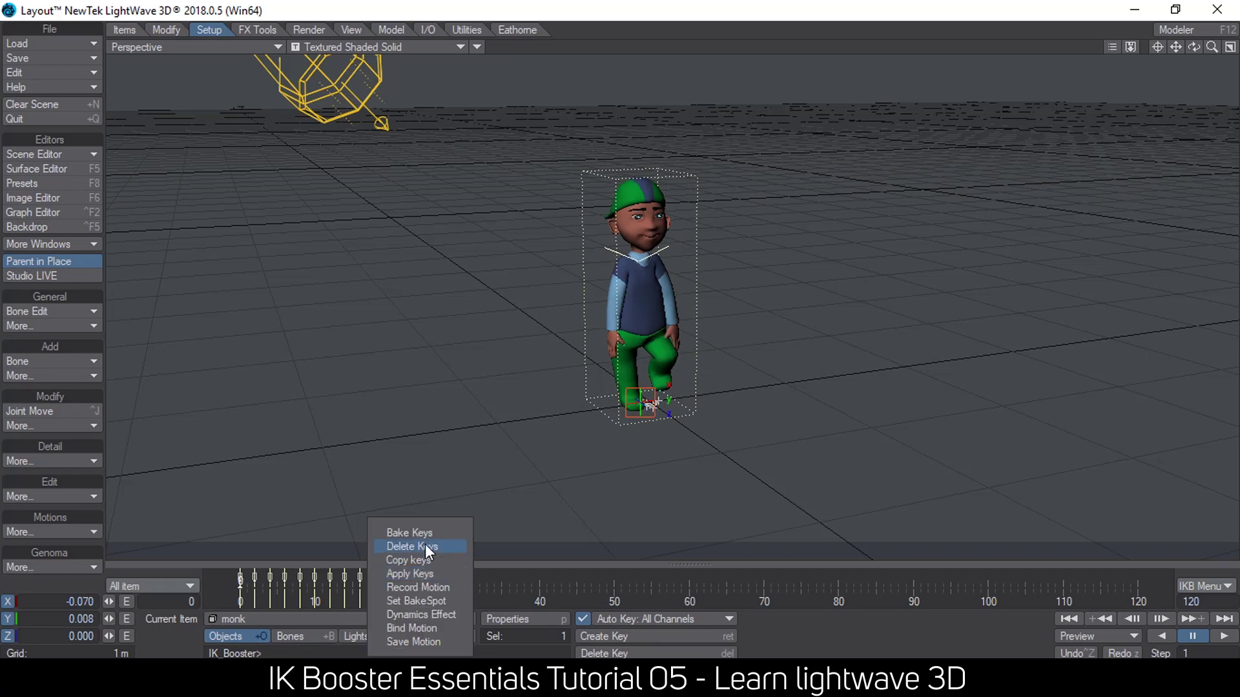
click(424, 560)
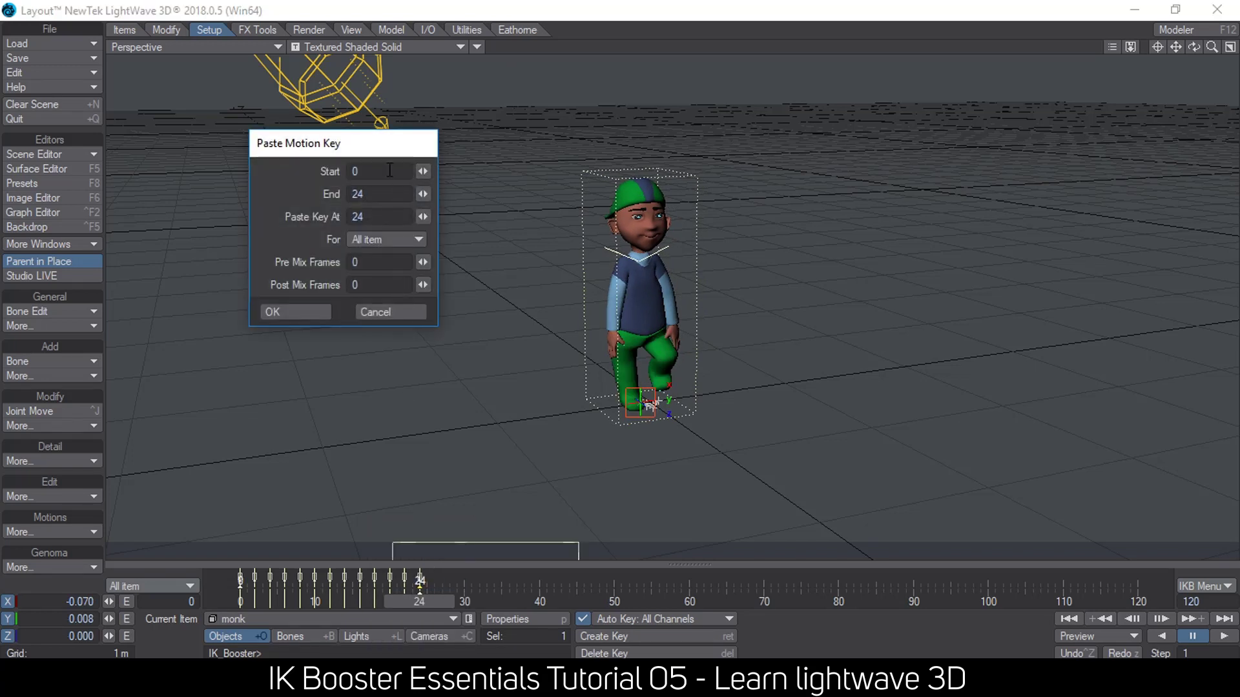
click(362, 195)
text(120)
key(Tab)
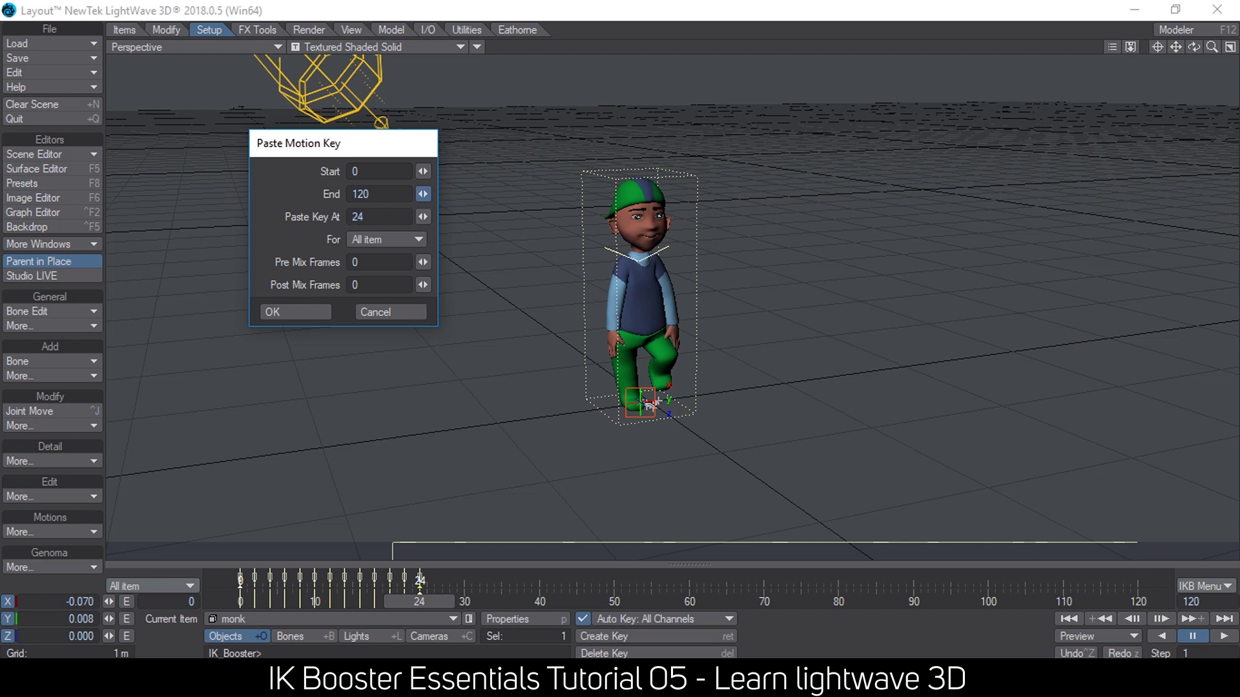
drag(400, 195, 264, 193)
text(95)
click(357, 217)
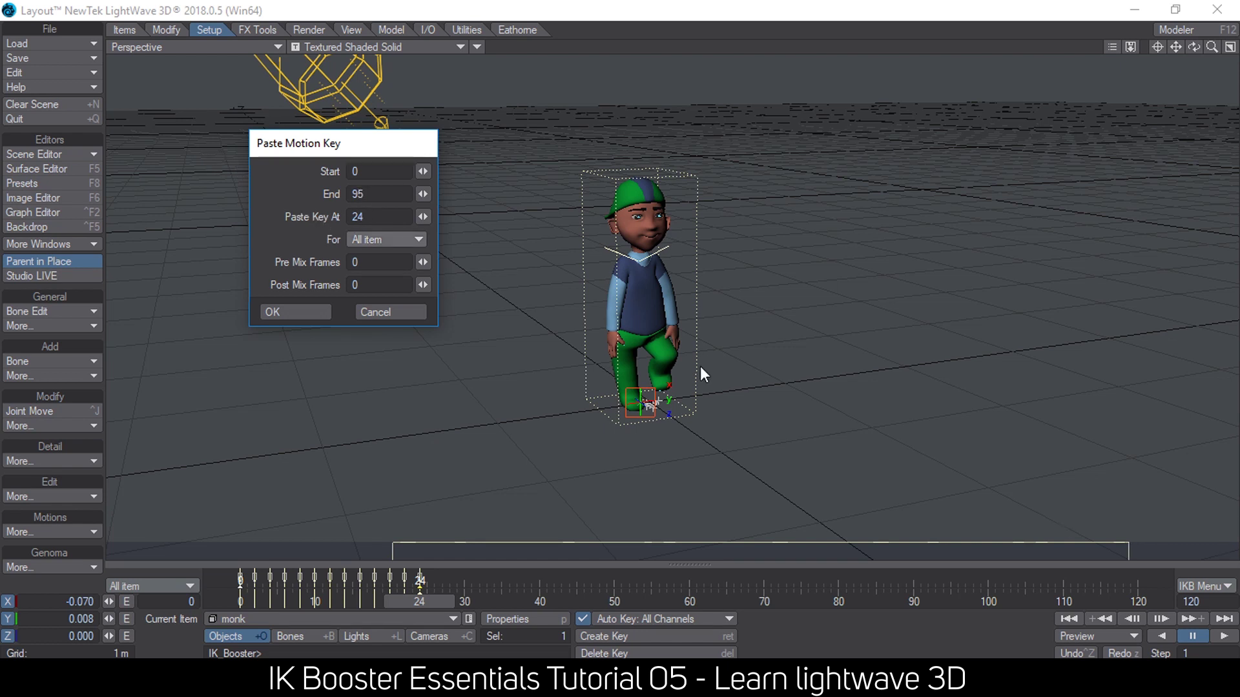
double_click(376, 197)
text(9)
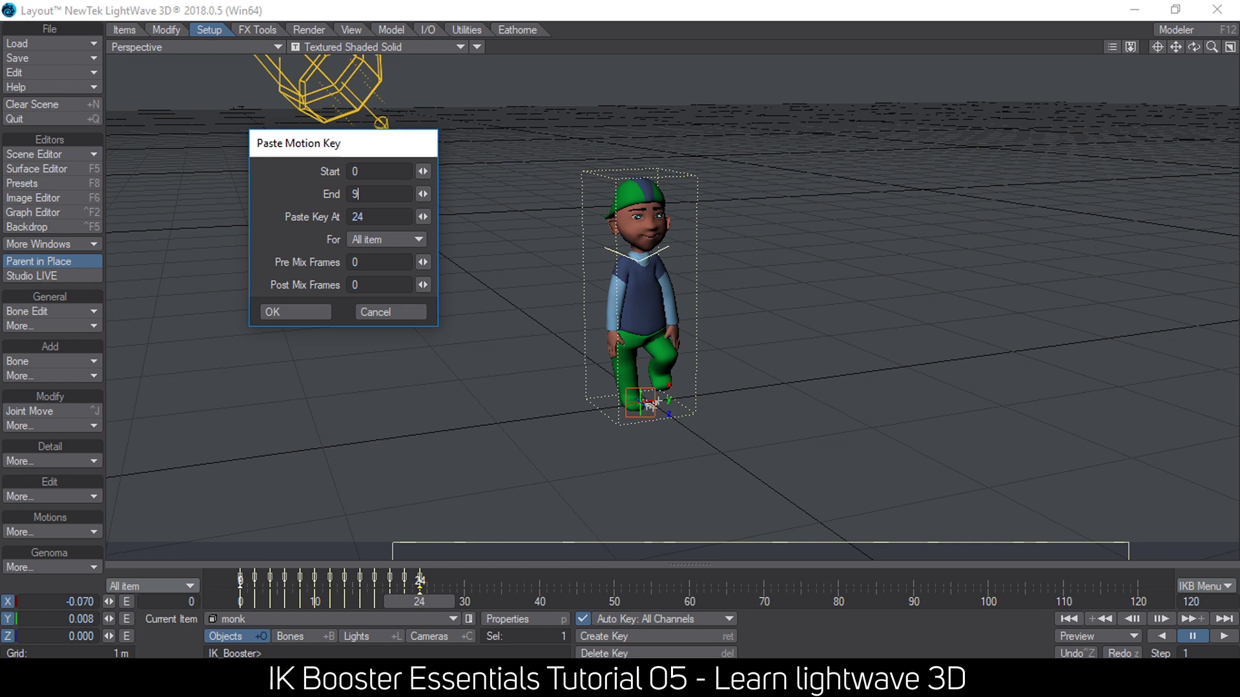
text(8)
click(374, 219)
click(300, 313)
Step: At frame 30, turn on Bone X-Ray in the perspective view and select the Right_Sholder bone
drag(429, 603, 408, 582)
click(474, 576)
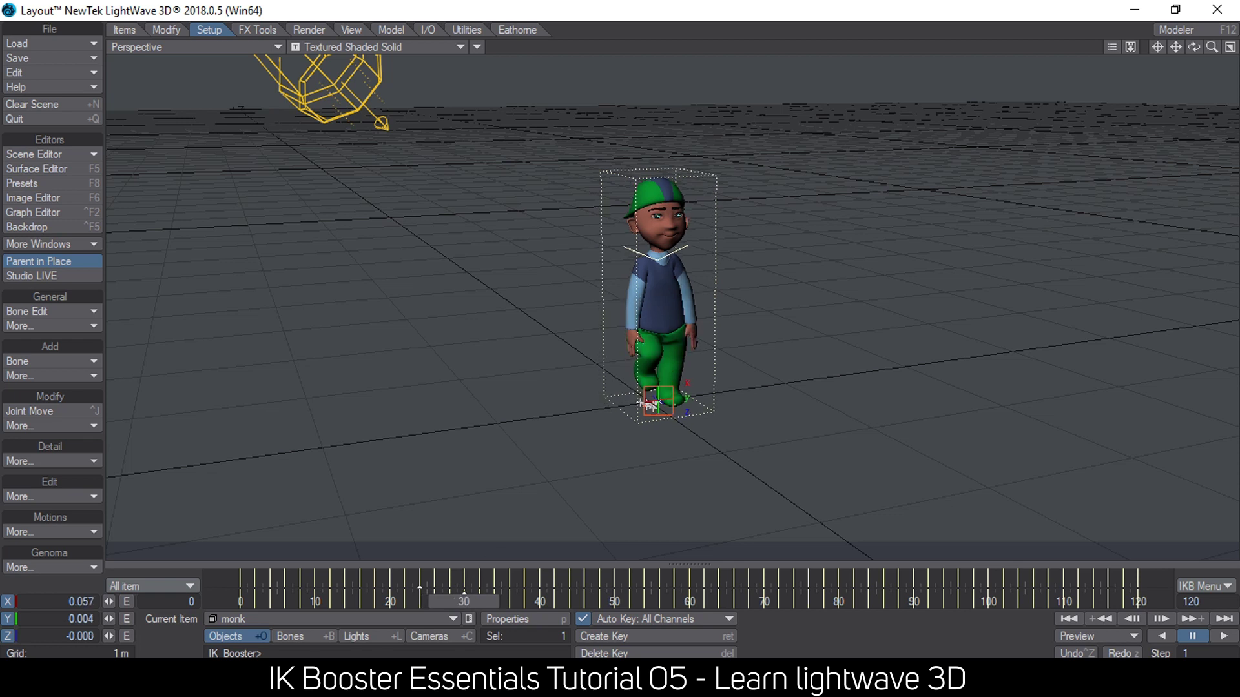
drag(1212, 47, 487, 42)
click(476, 47)
click(475, 62)
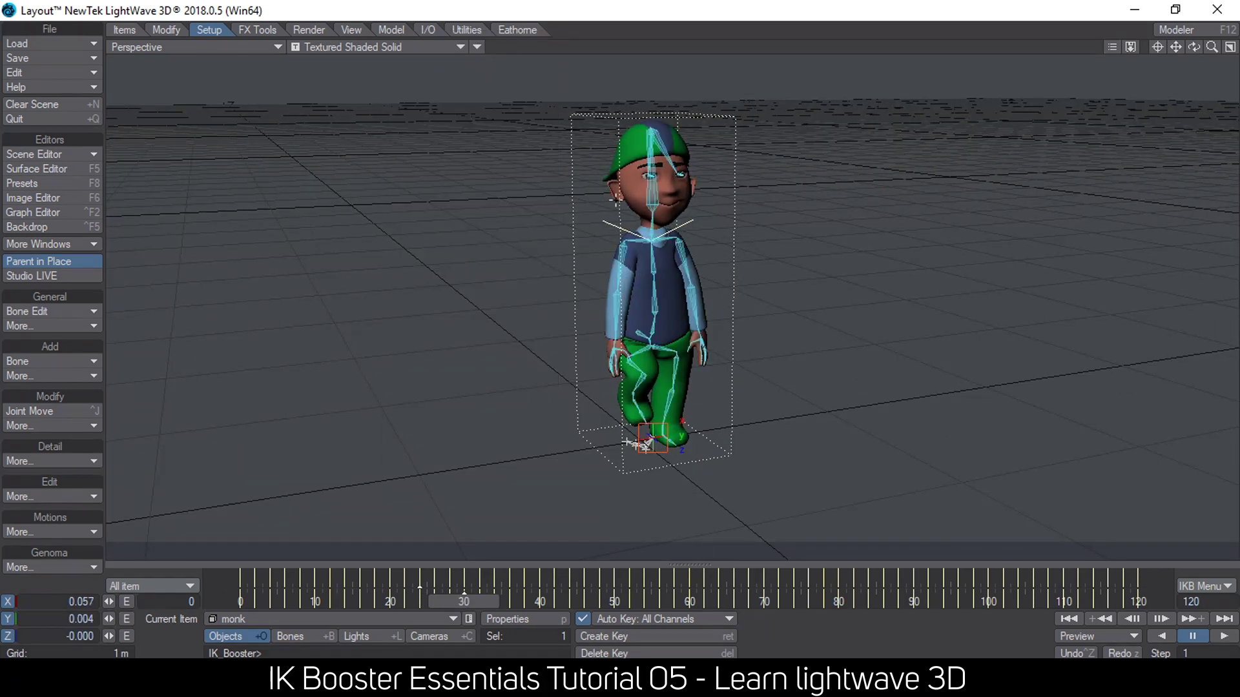
key(.)
key(shift+b)
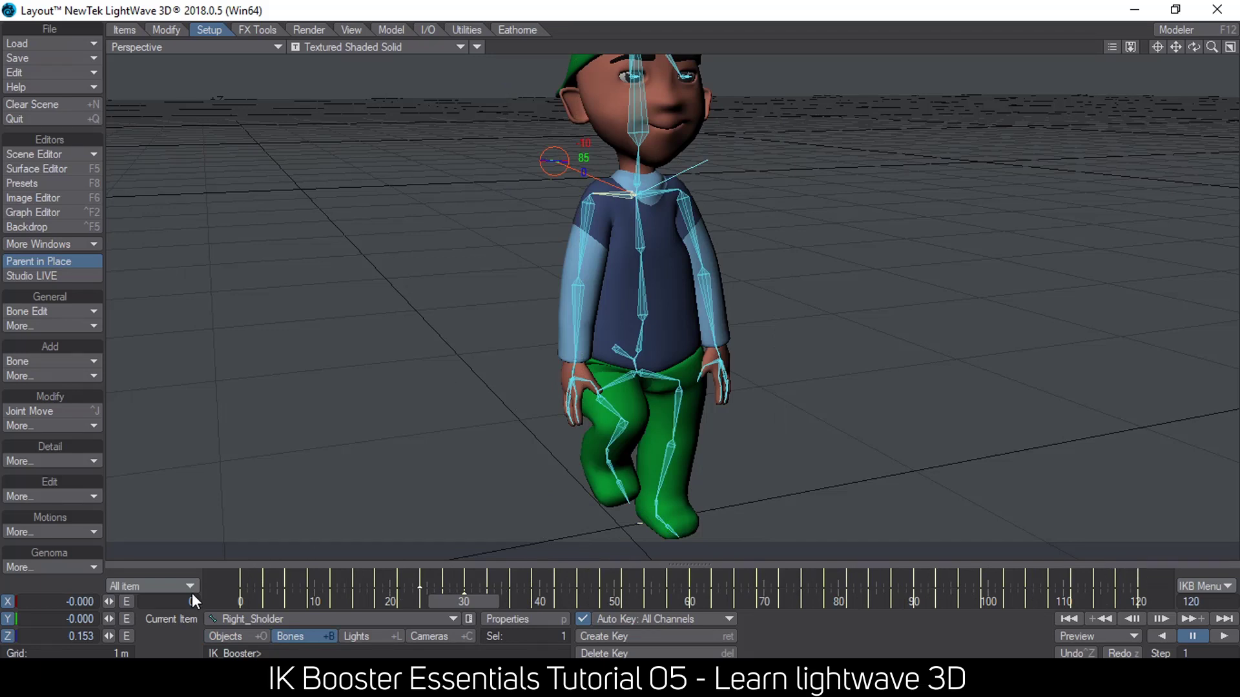
Step: Limit the IK Booster key operations to Child and extend the timeline to end at frame 150
click(169, 585)
click(171, 612)
click(1187, 601)
text(150)
key(Return)
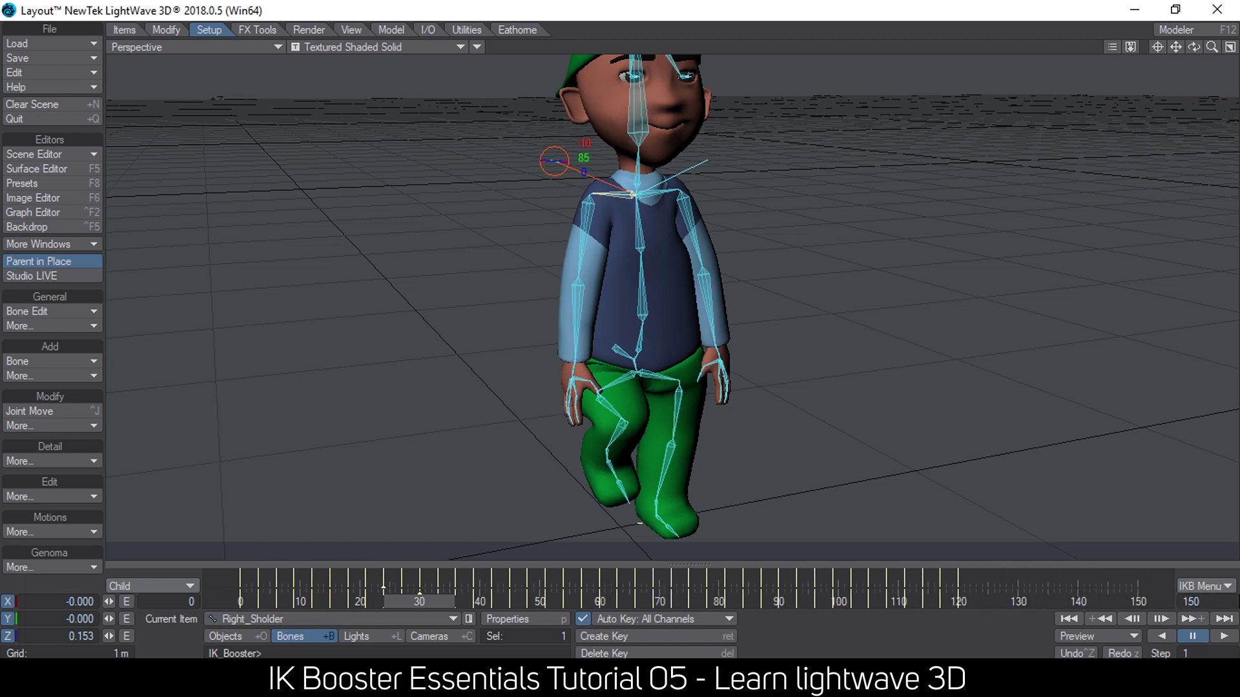
Step: Delete the keys from frame 30 to 120 for the right shoulder and its child bones
drag(988, 583, 419, 581)
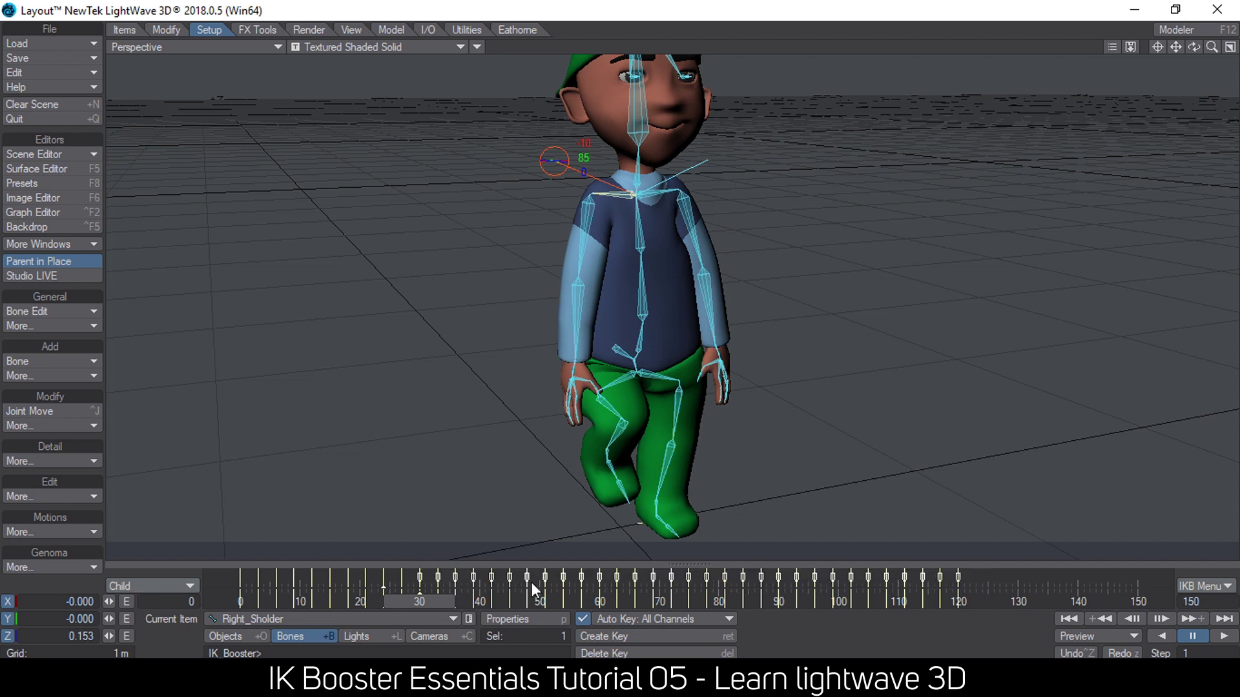
right_click(422, 575)
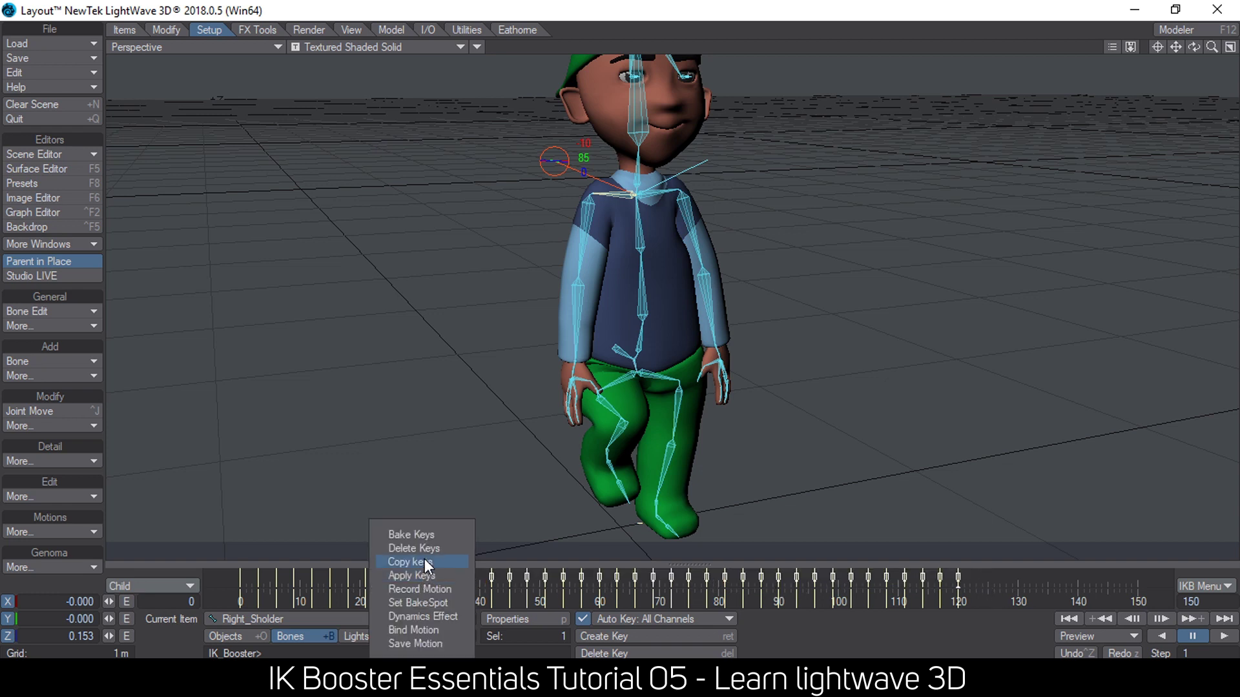
click(423, 549)
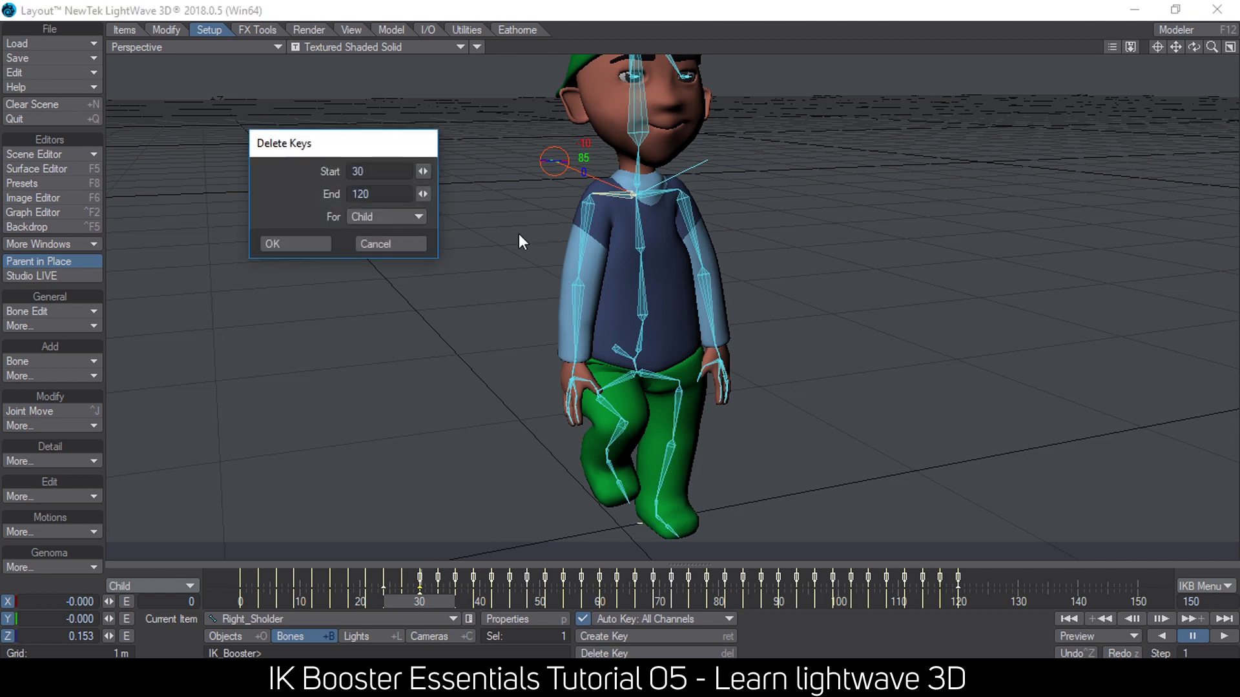
click(311, 244)
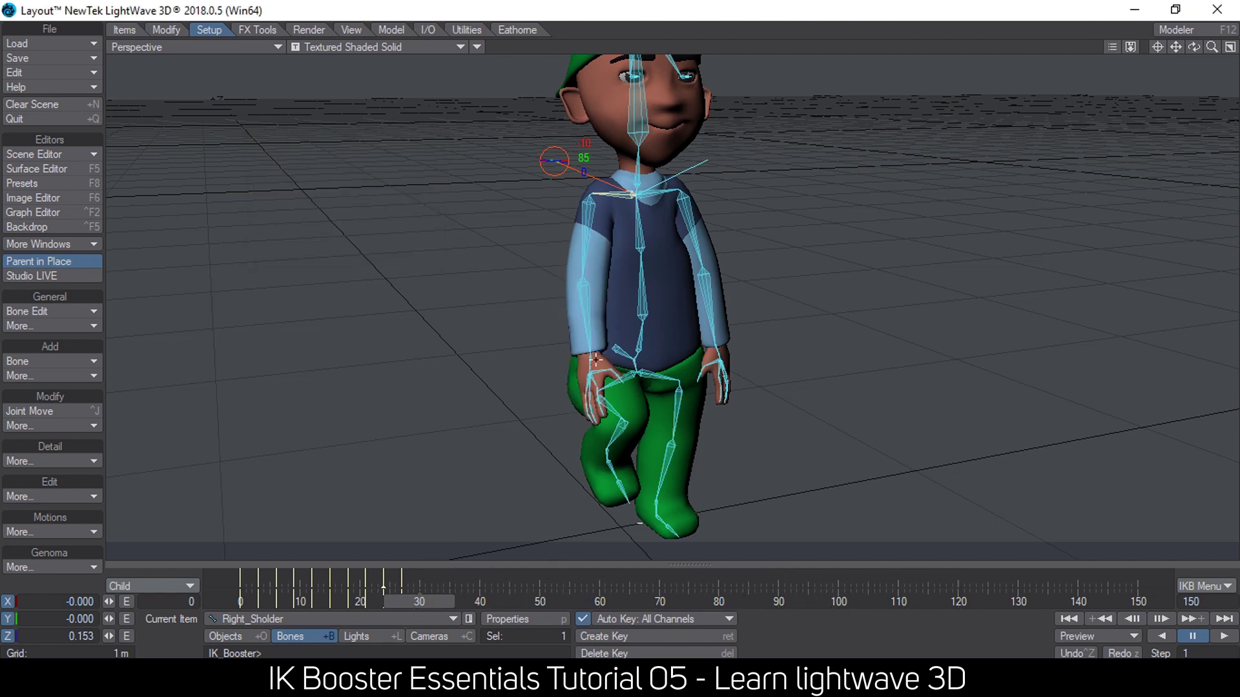
Step: Pull the right wrist up beside the head into a waving pose at frame 30 and turn off Bone X-Ray
drag(590, 357, 508, 122)
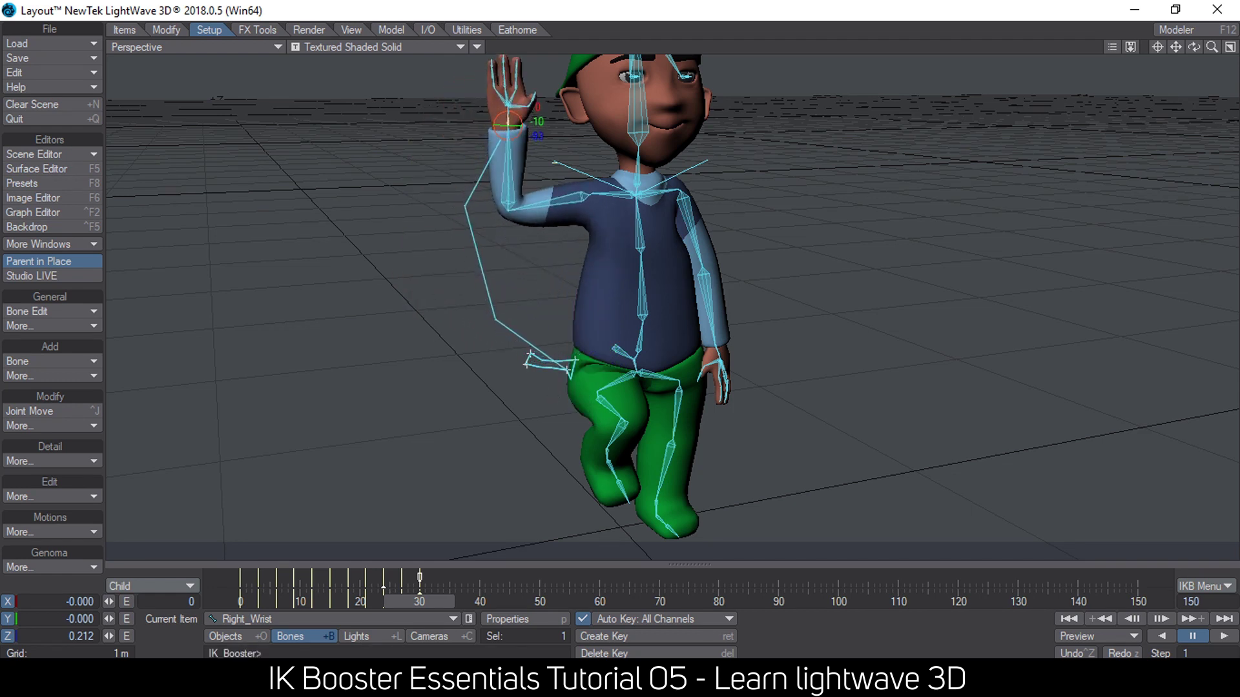
scroll(650, 408, down, 3)
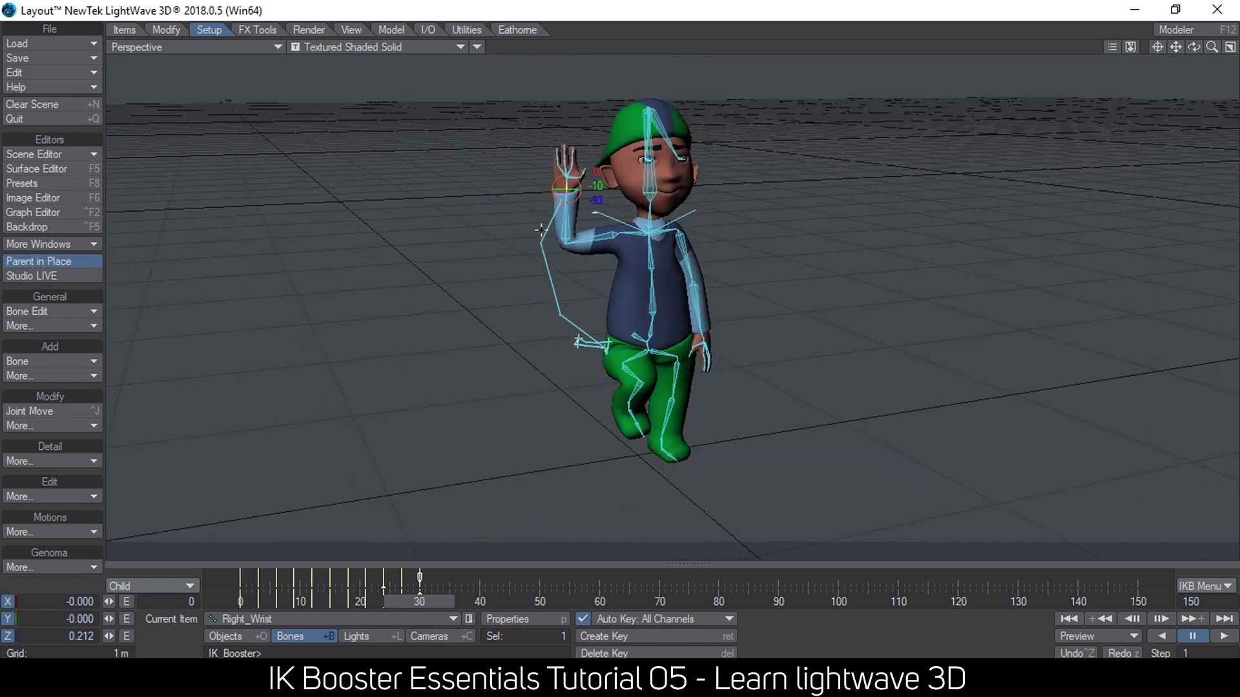
click(478, 46)
click(481, 59)
Step: Play and scrub the animation to check the raised right arm against the repeating walk from different viewpoints
click(1222, 636)
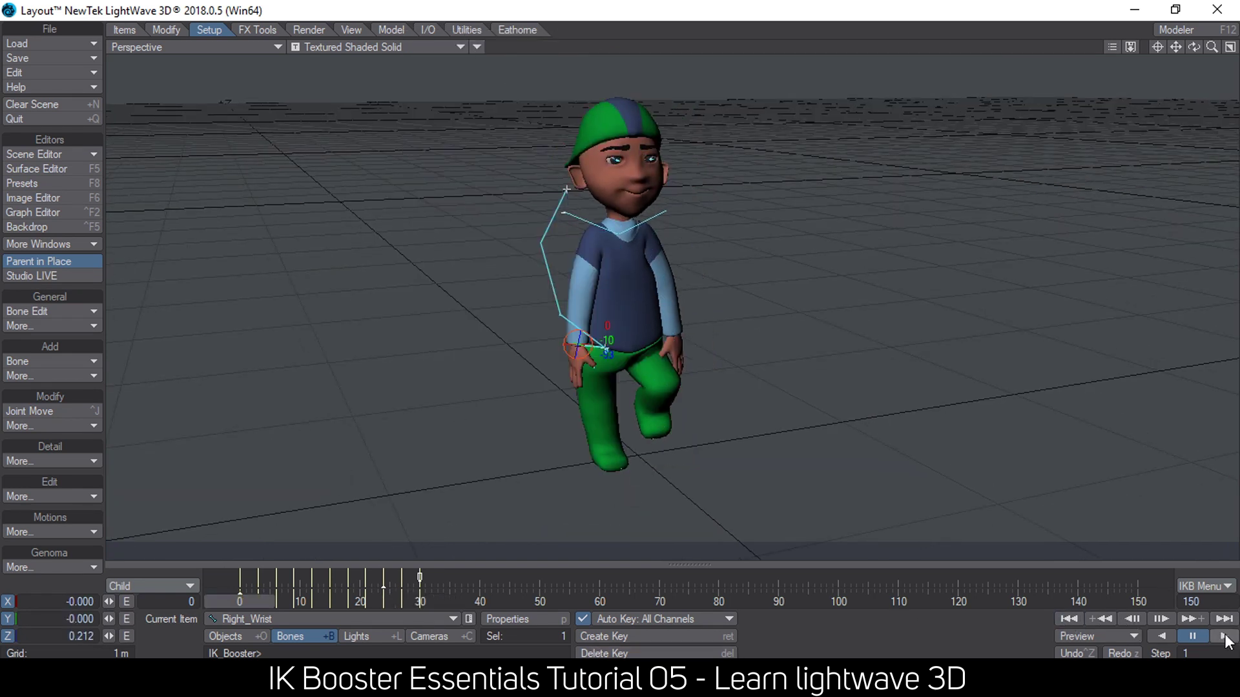
click(1193, 636)
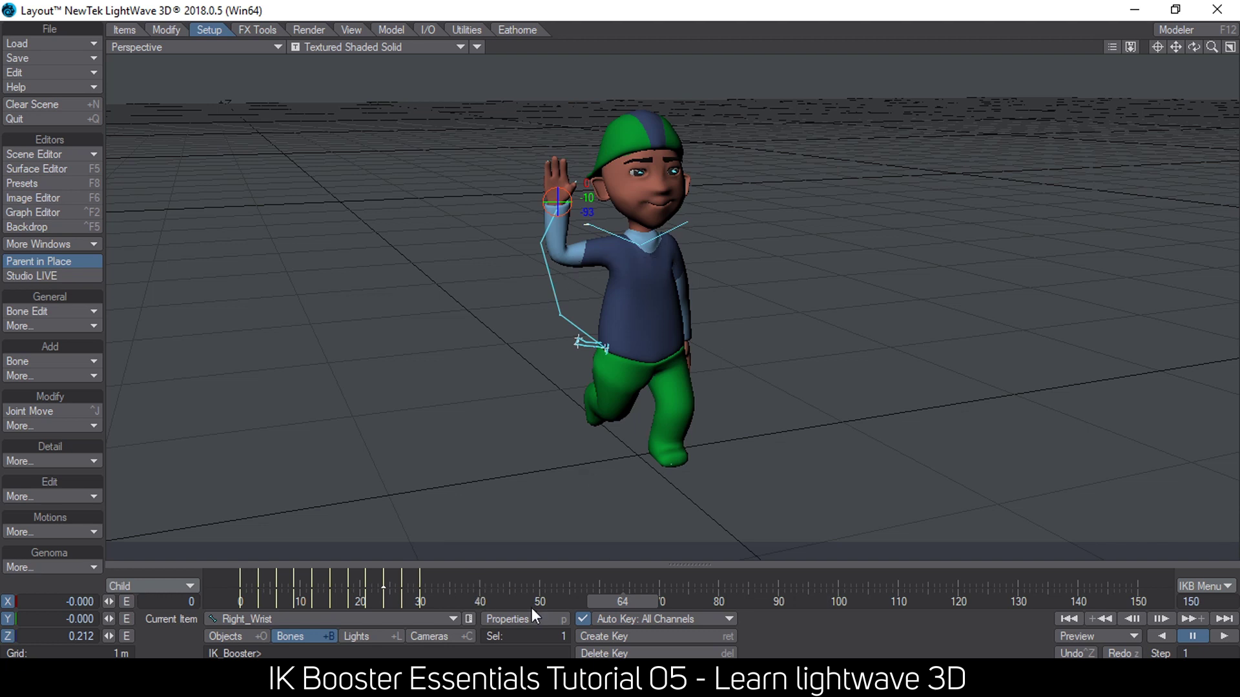
drag(475, 595, 749, 598)
ctrl+alt+drag(738, 277, 616, 233)
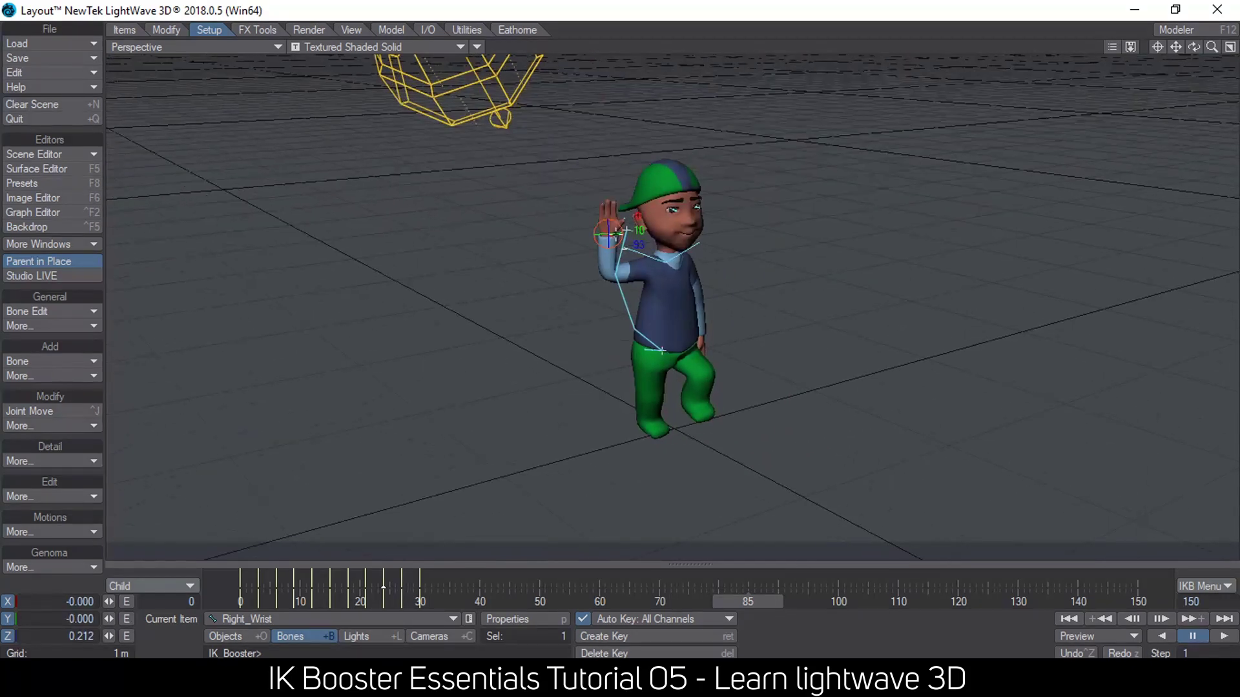
drag(454, 597, 251, 601)
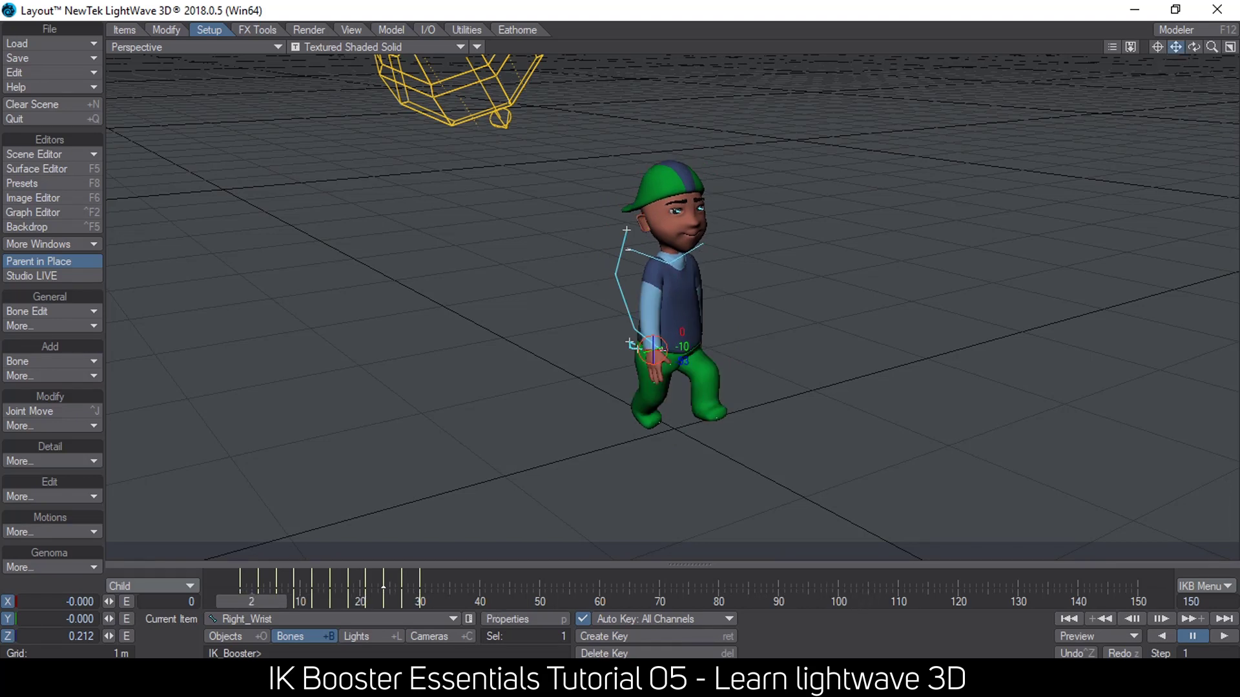
drag(1175, 47, 786, 294)
mouse_move(684, 242)
alt+mouse_down()
mouse_move(785, 208)
mouse_move(686, 244)
alt+mouse_up()
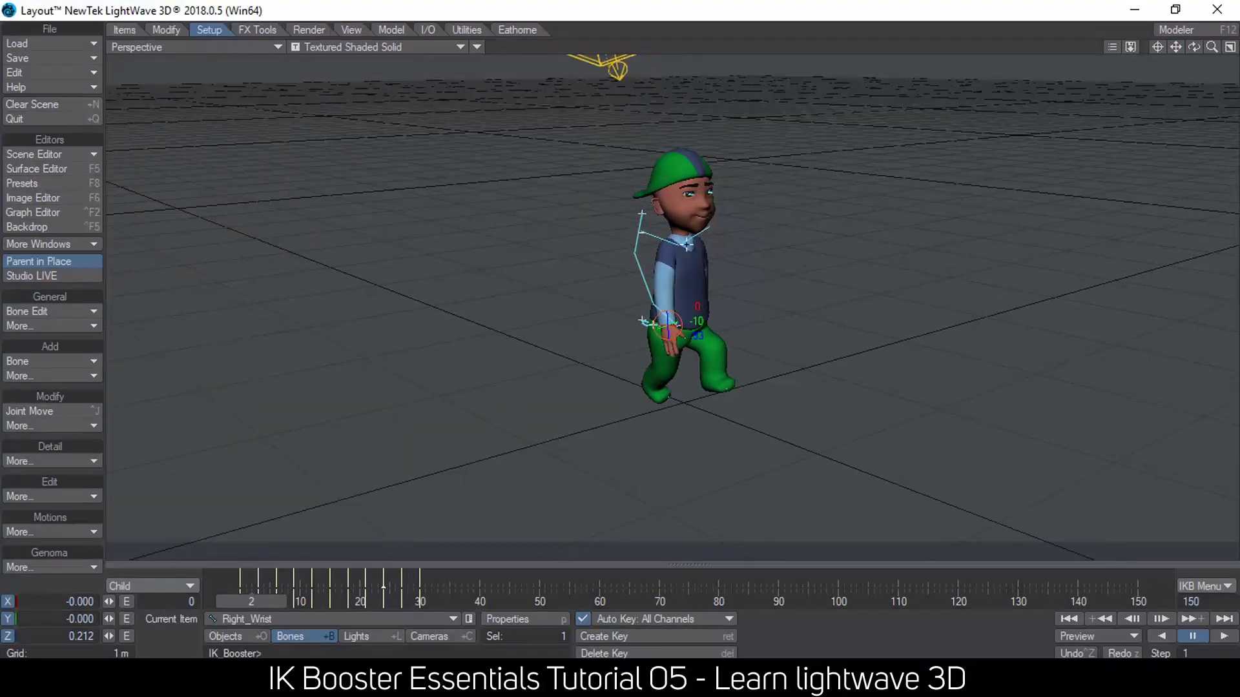